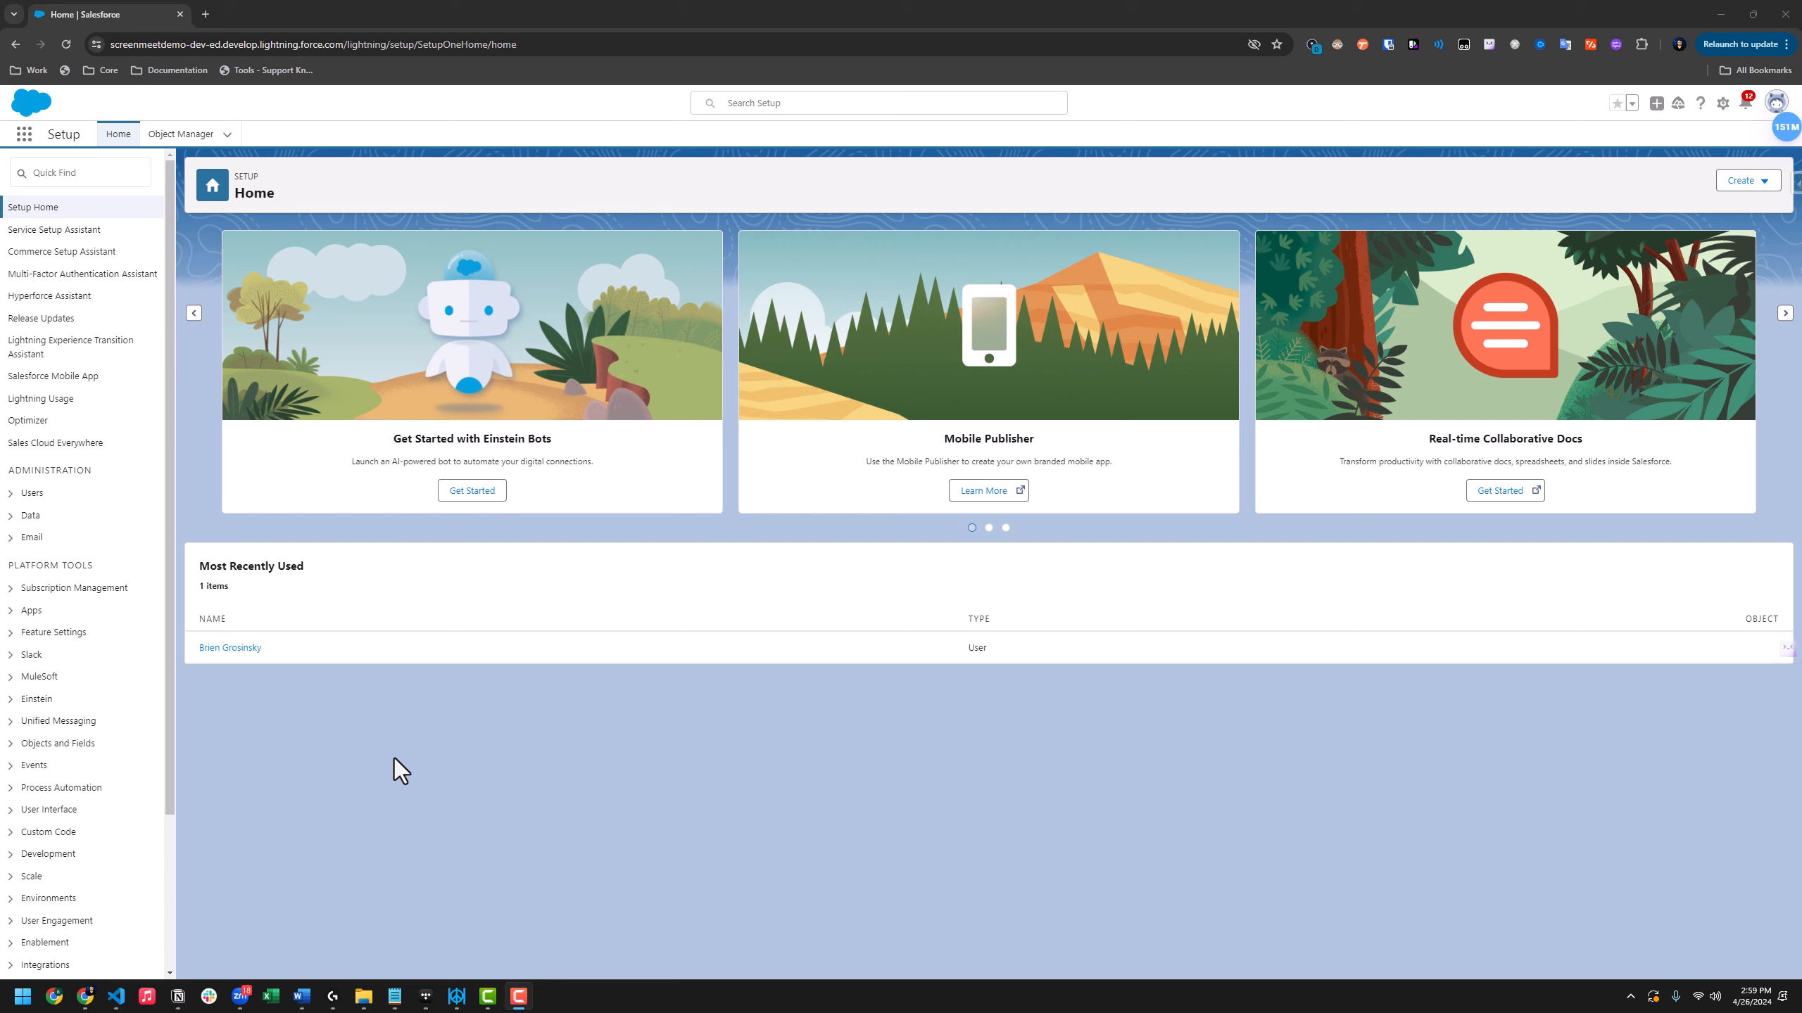
Find AppExchange Marketplace via Quick Find 'appexchange' and continue to the AppExchange website
{"action": "left_click", "coordinate": [99, 178]}
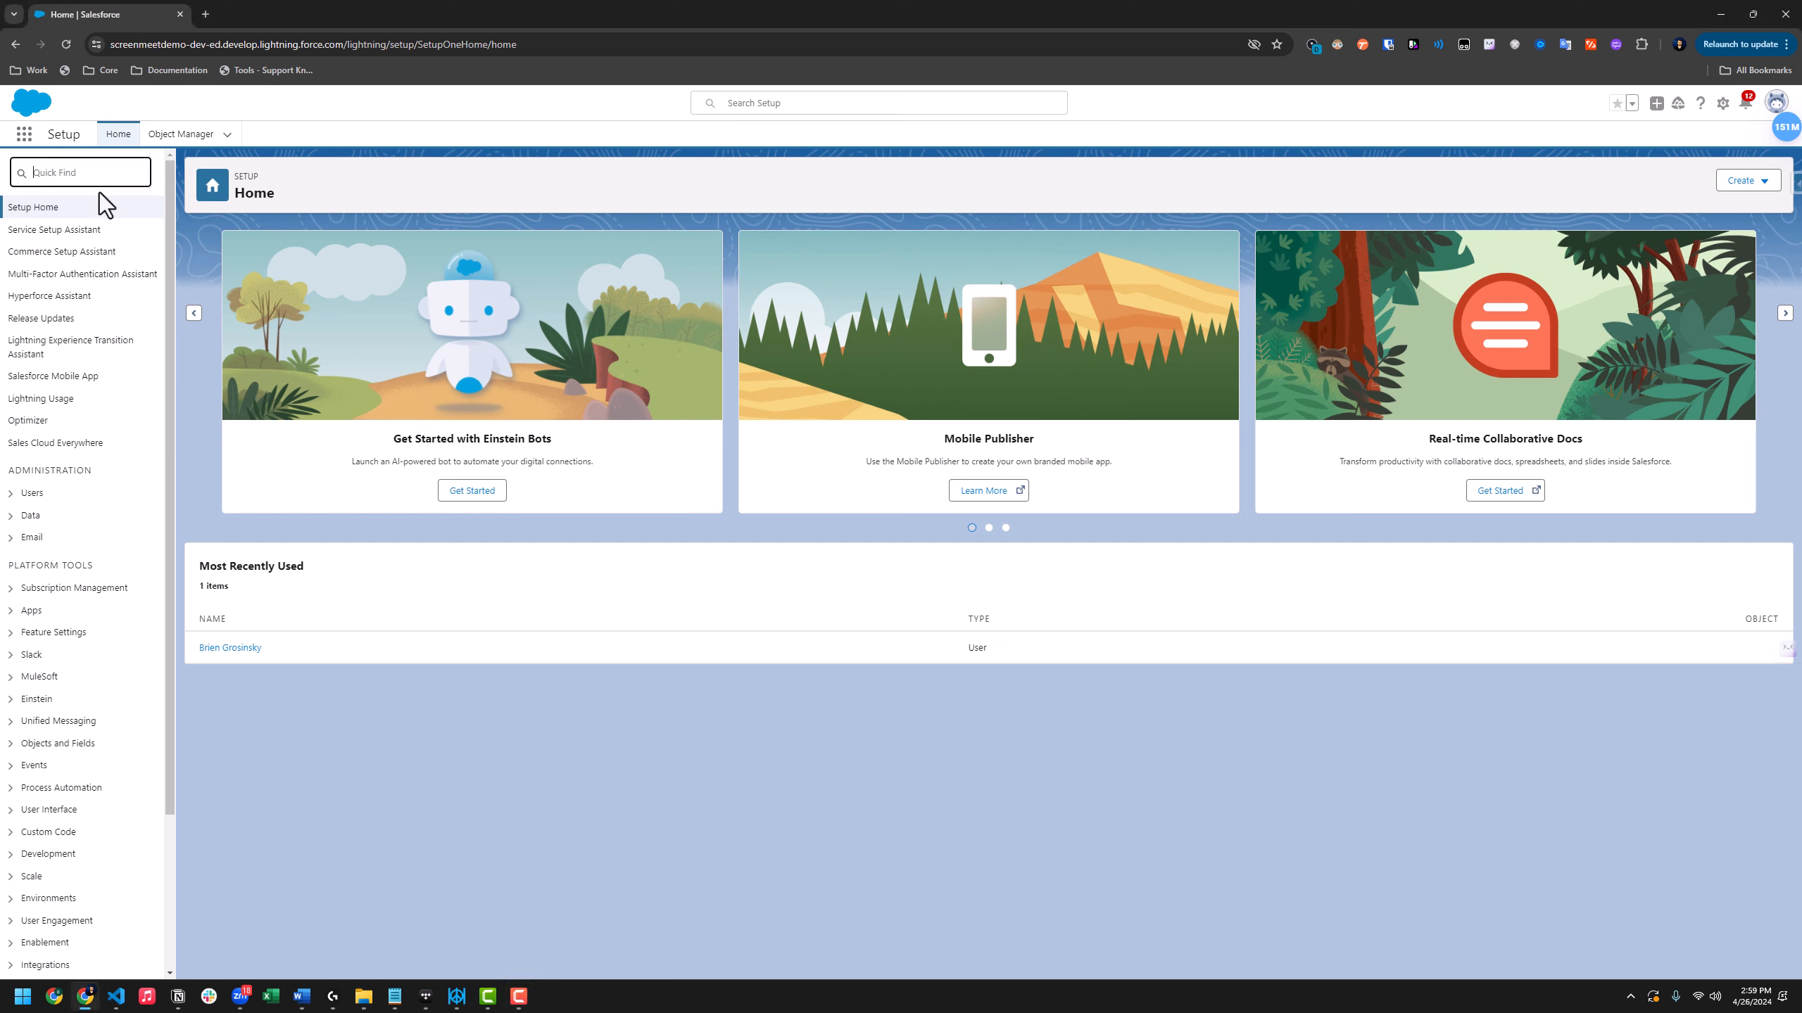
{"action": "type", "text": "appexchange"}
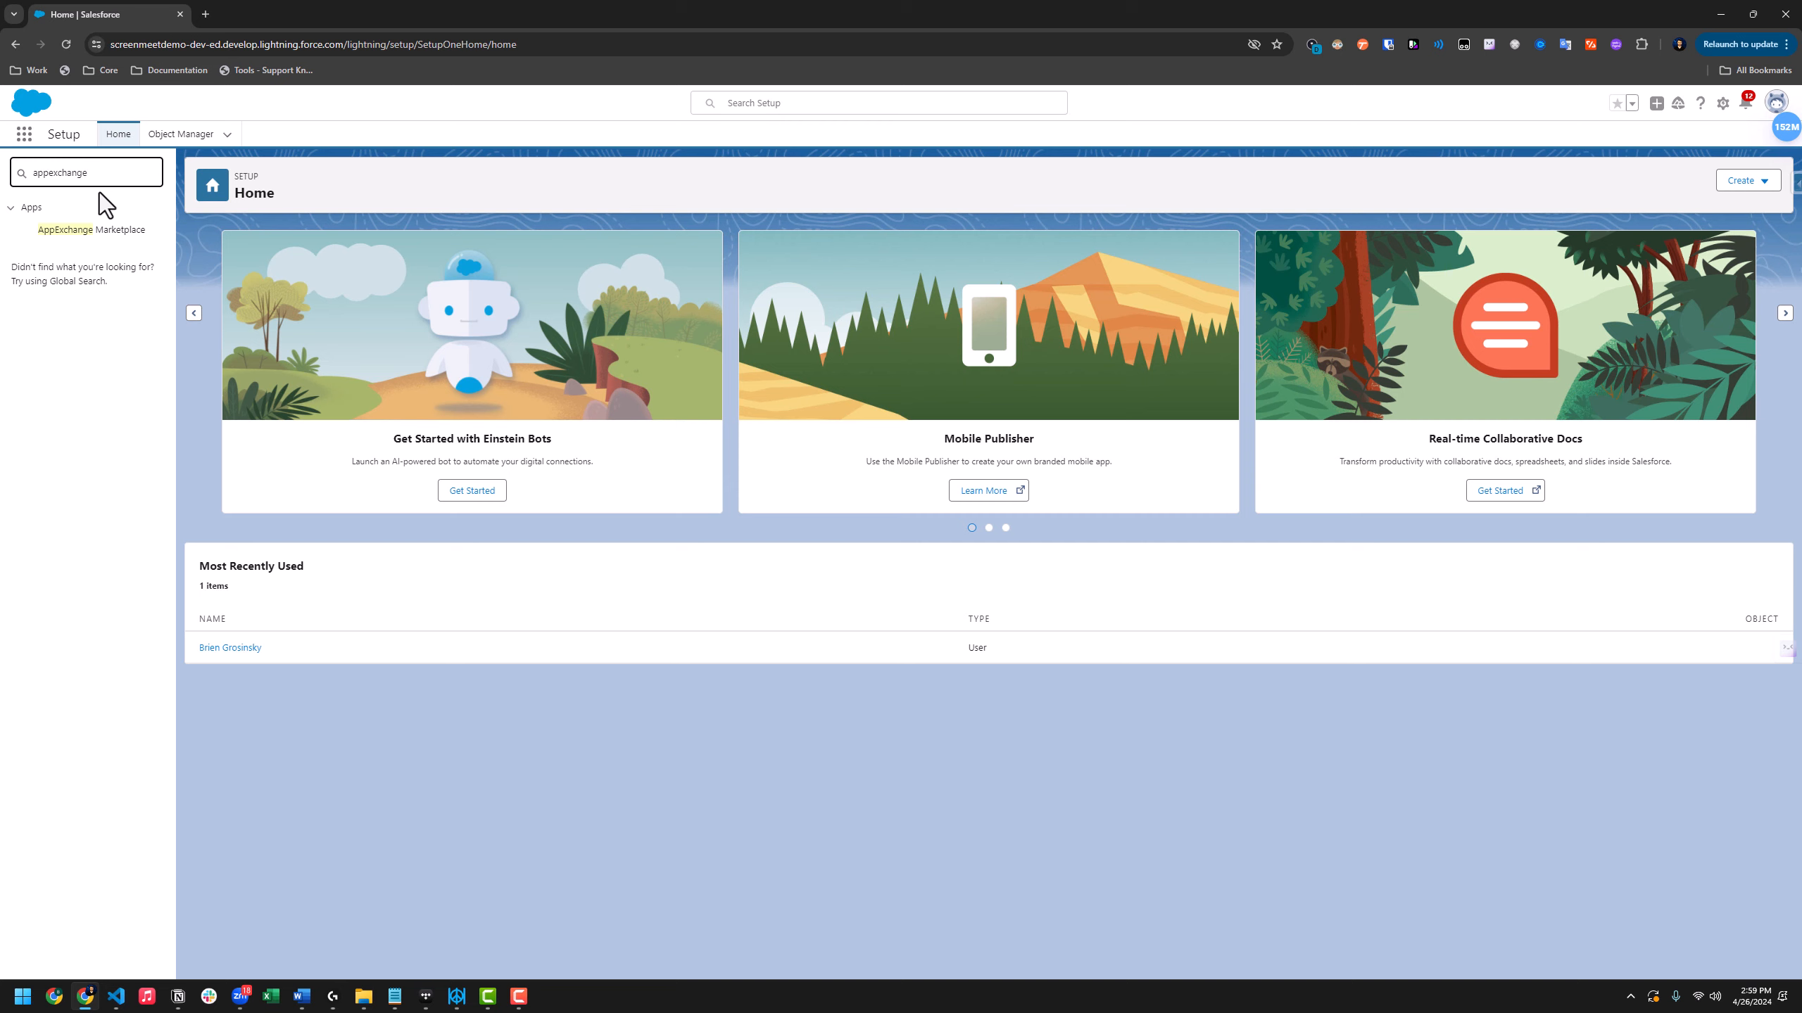
{"action": "left_click", "coordinate": [117, 231]}
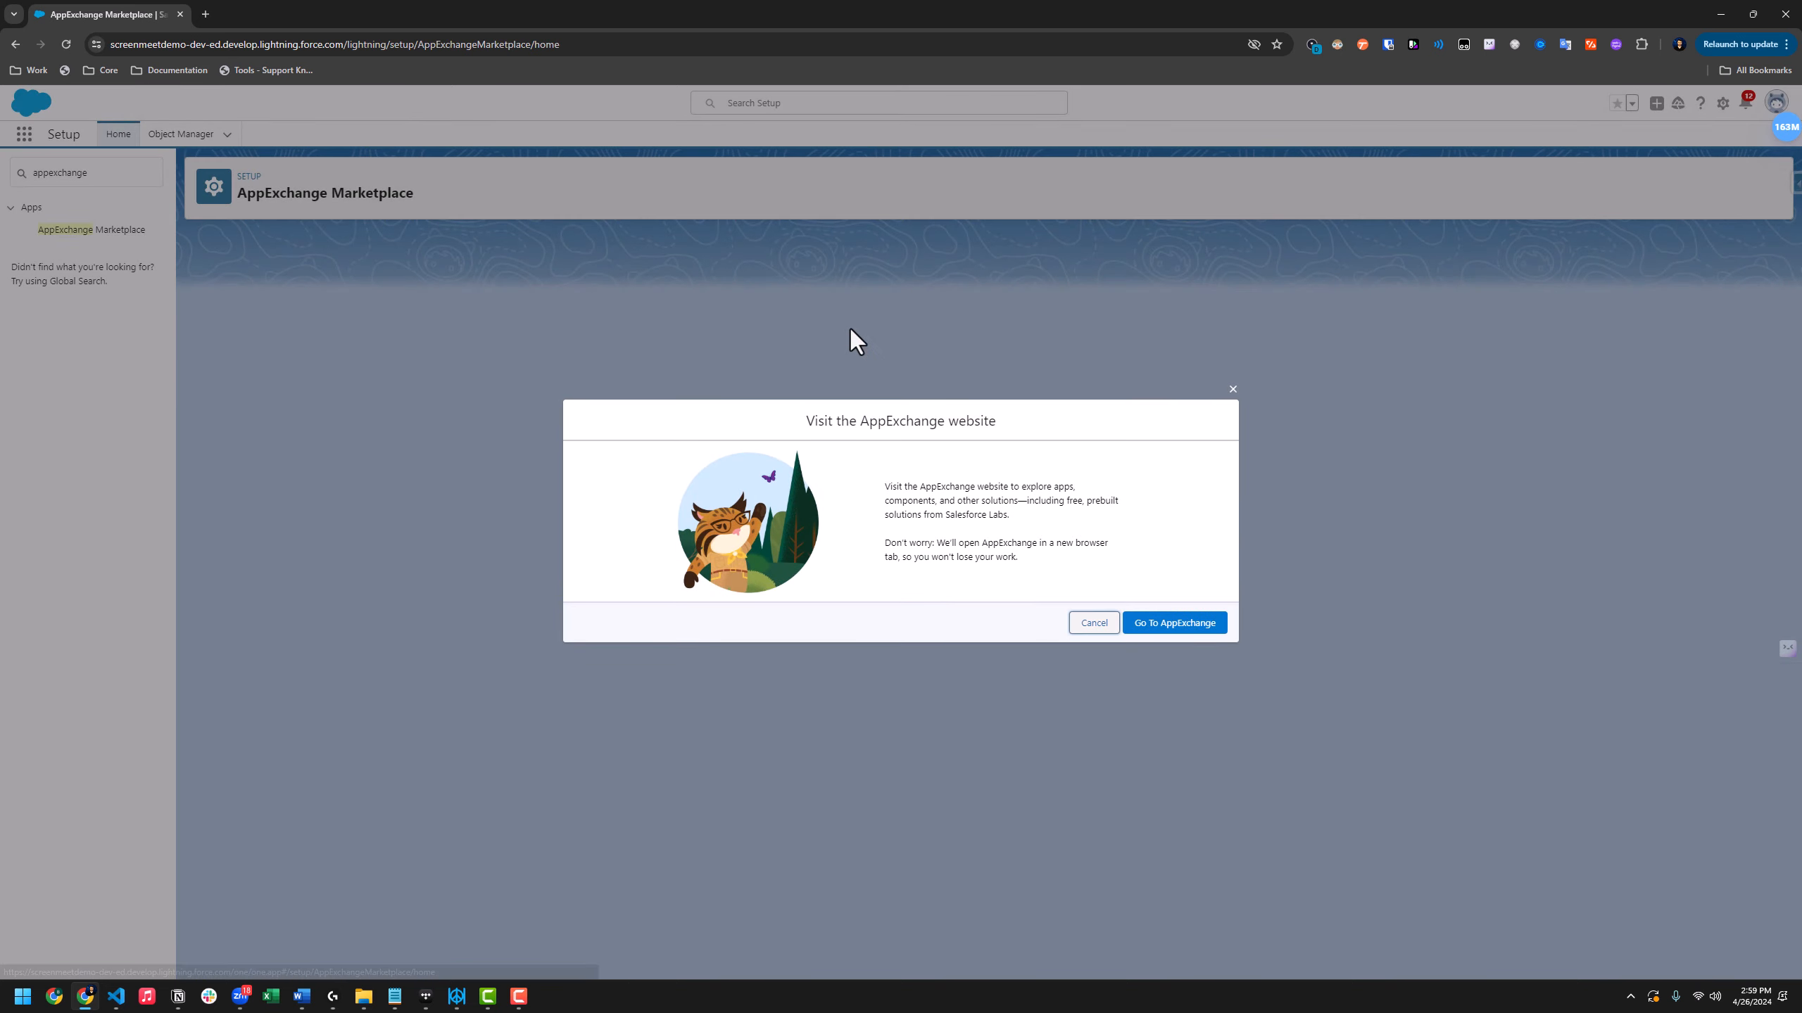
{"action": "left_click", "coordinate": [1195, 629]}
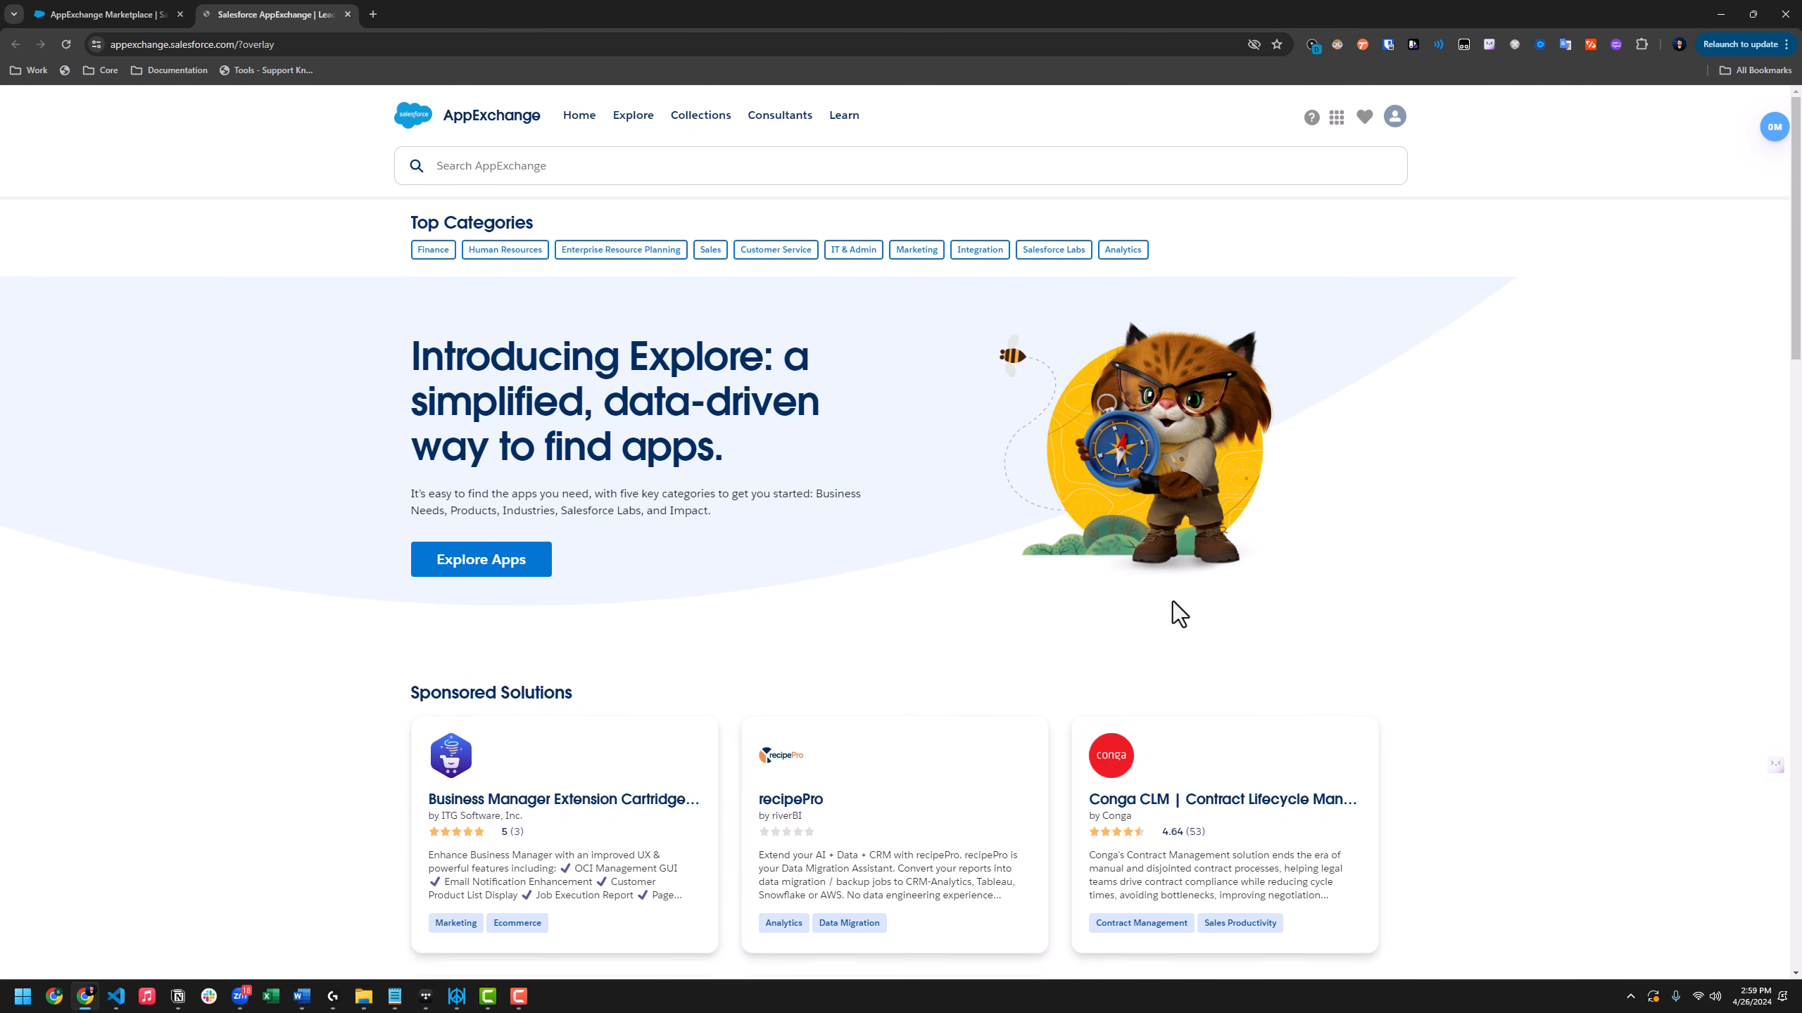
Search AppExchange for 'screenmeet', open the ScreenMeet listing and choose Get It Now
{"action": "left_click", "coordinate": [567, 173]}
{"action": "type", "text": "screenmeet"}
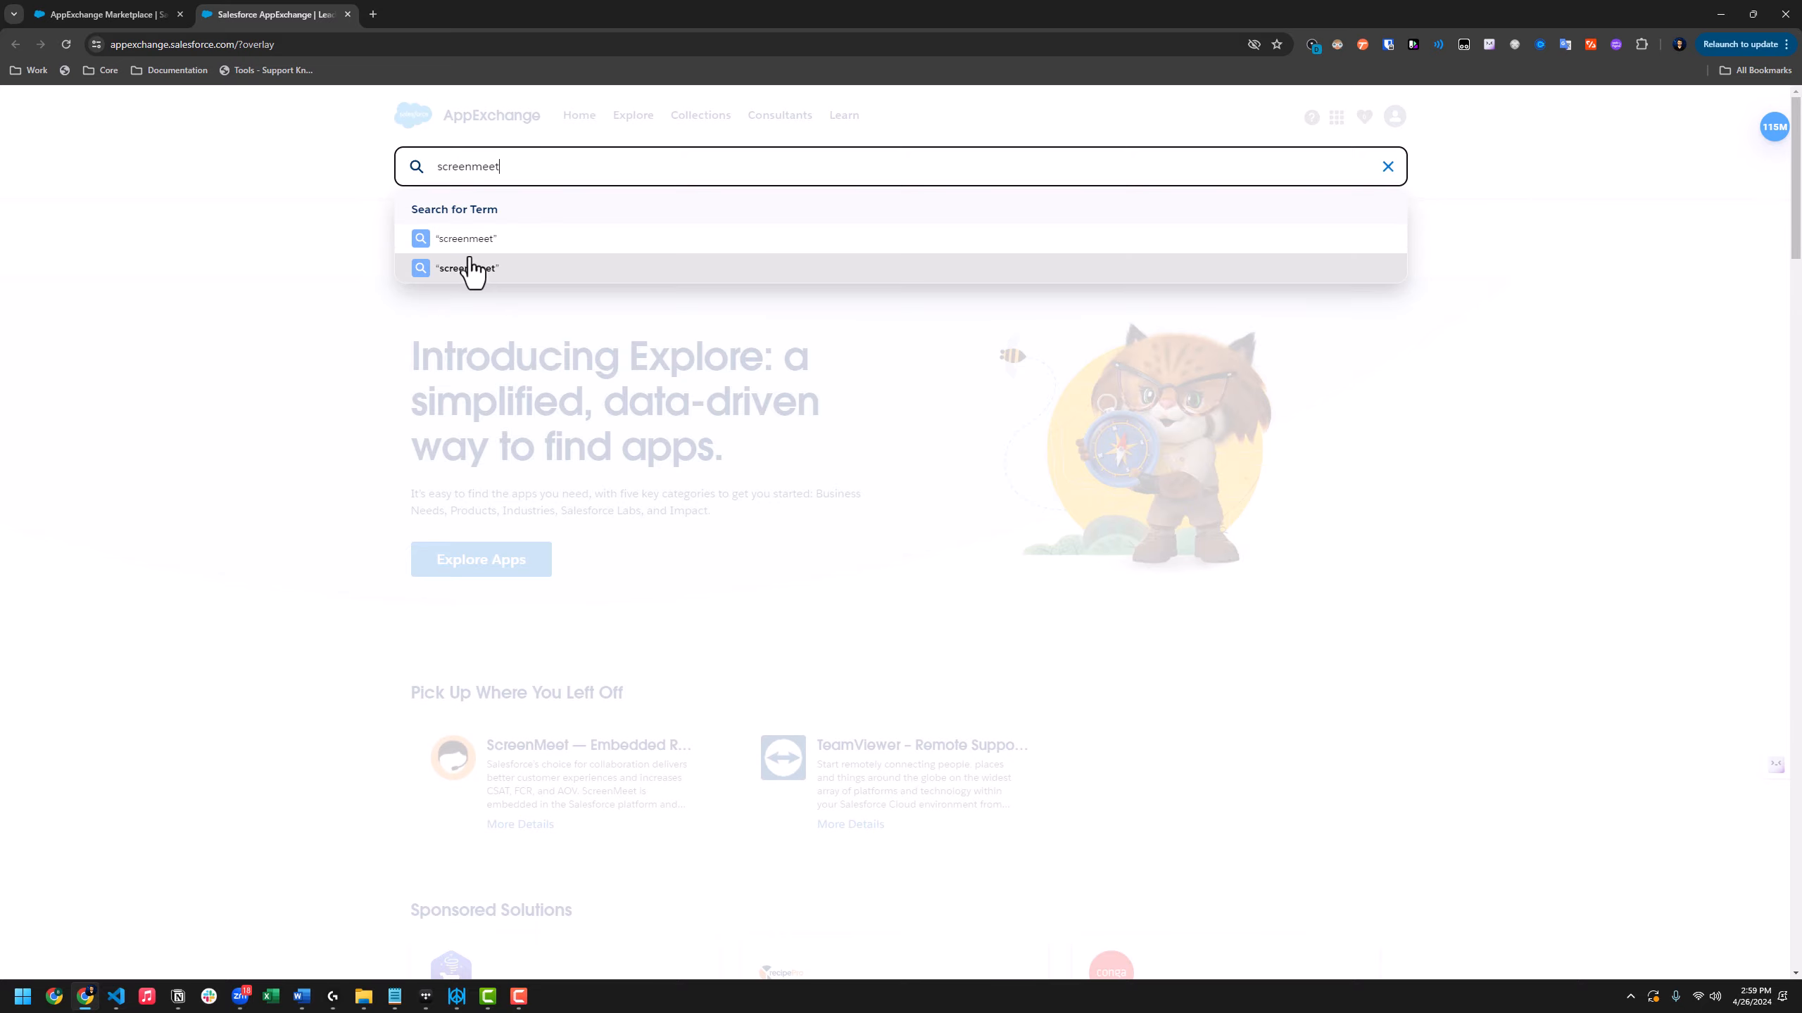
{"action": "left_click", "coordinate": [466, 268]}
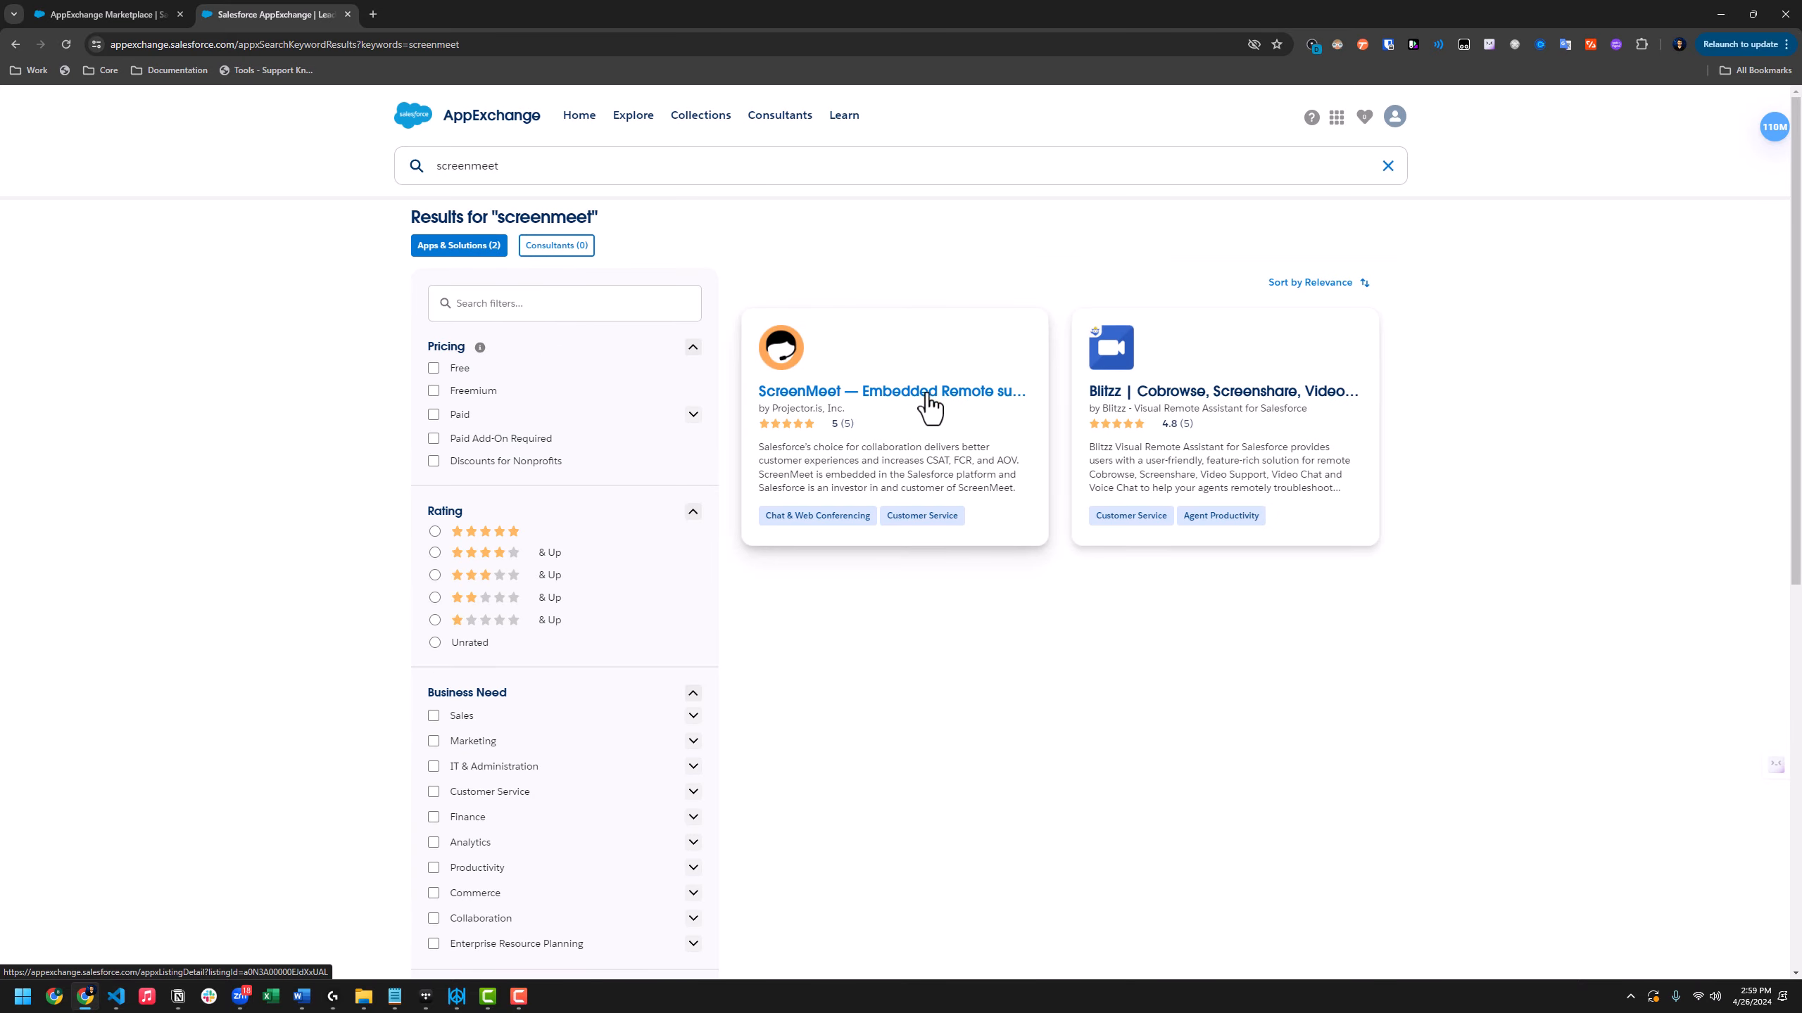
{"action": "left_click", "coordinate": [919, 397]}
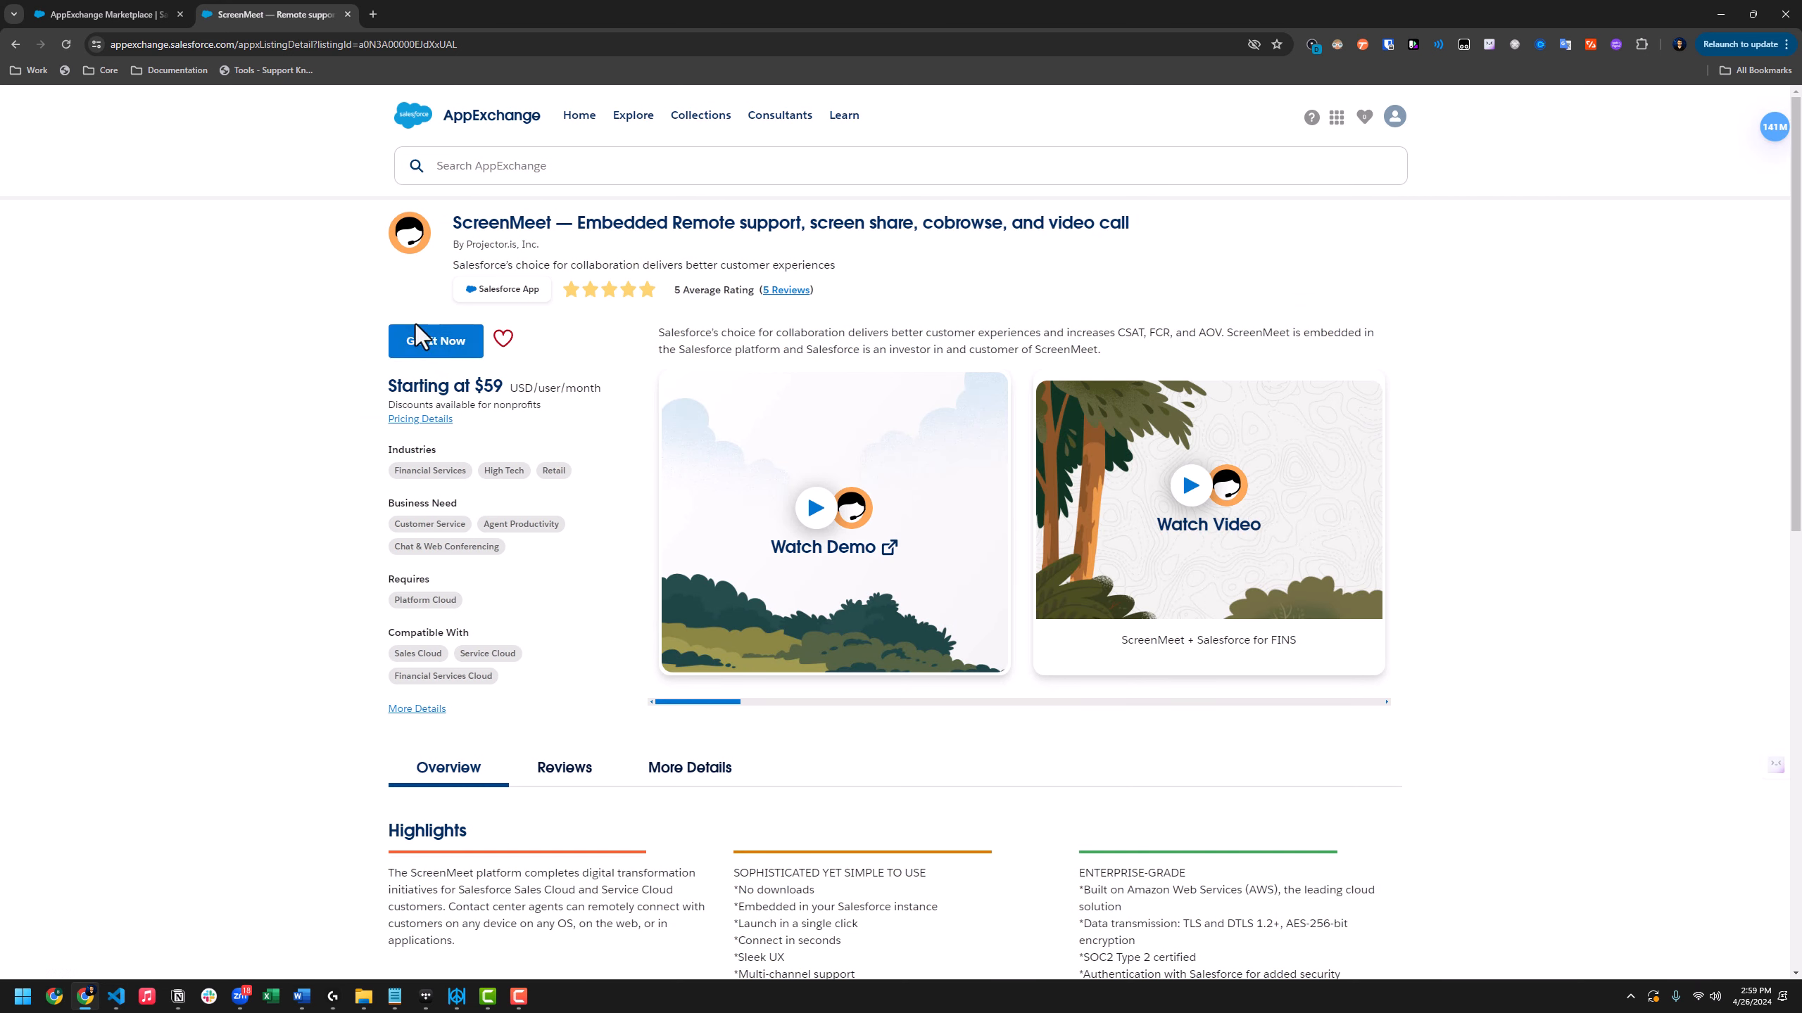
{"action": "left_click", "coordinate": [426, 348]}
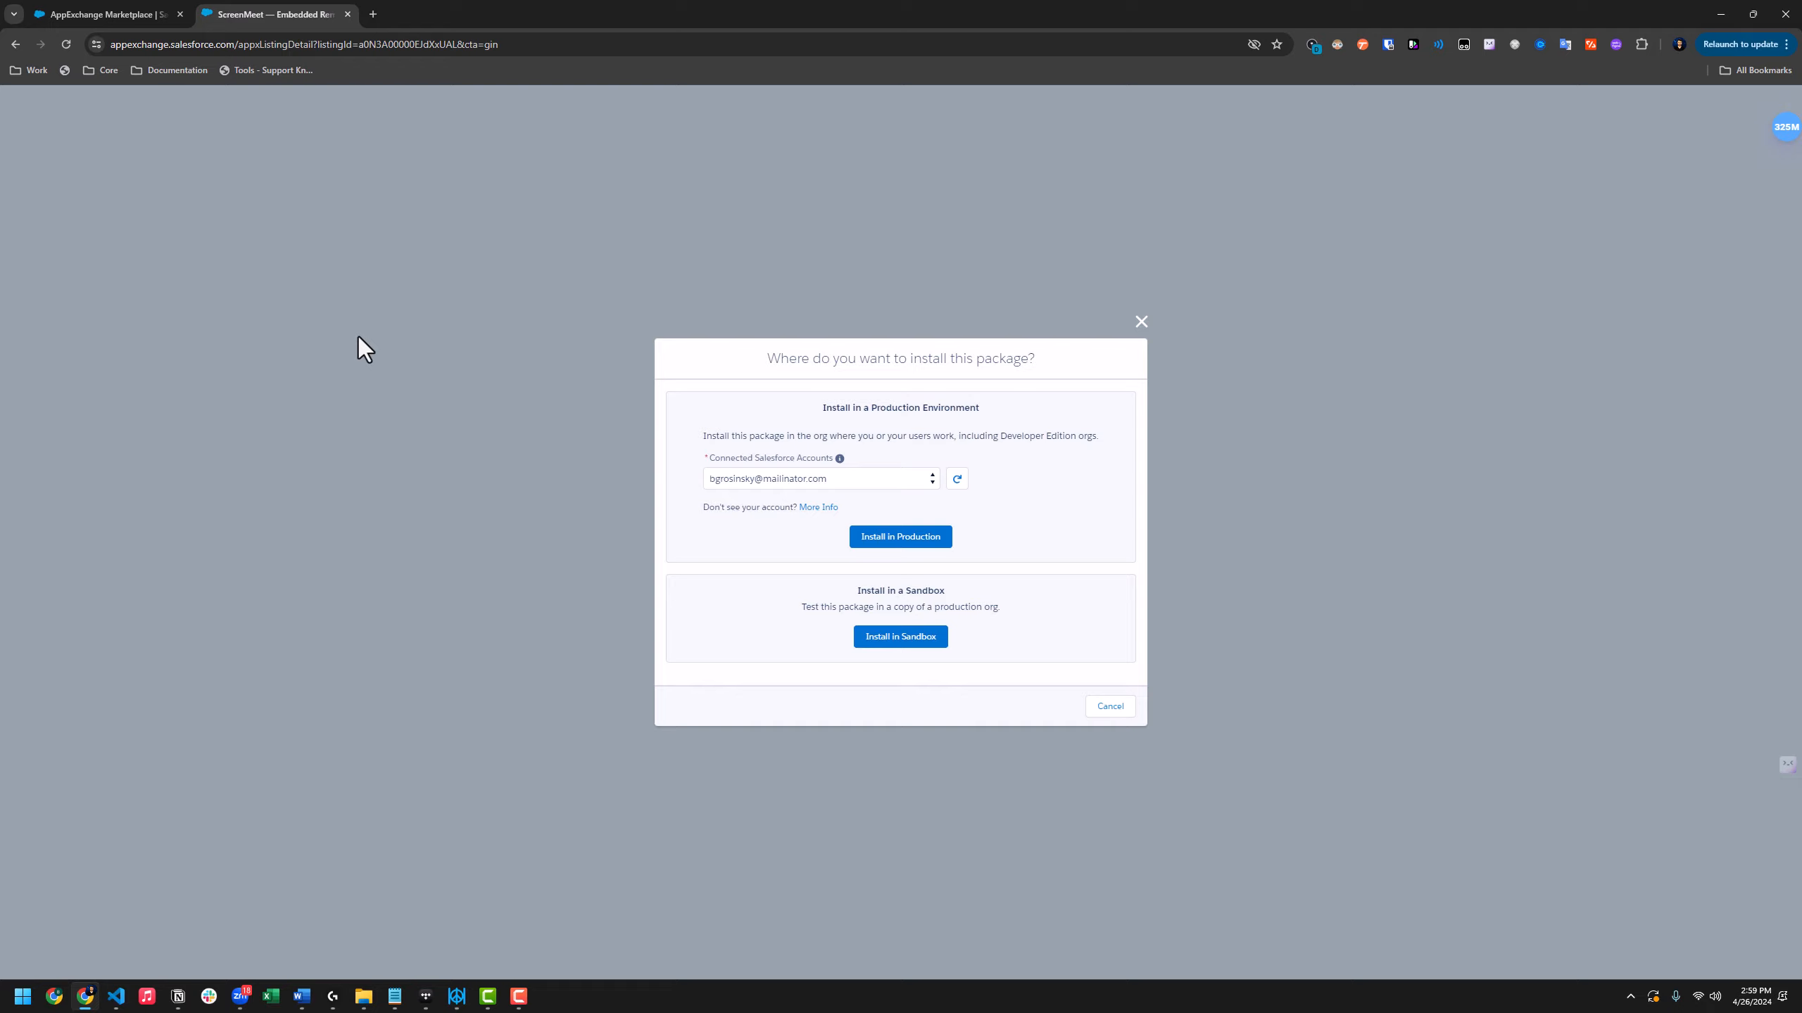
Choose Install in Production, accept the terms and conditions, and confirm installing remote_support
{"action": "left_click", "coordinate": [938, 539]}
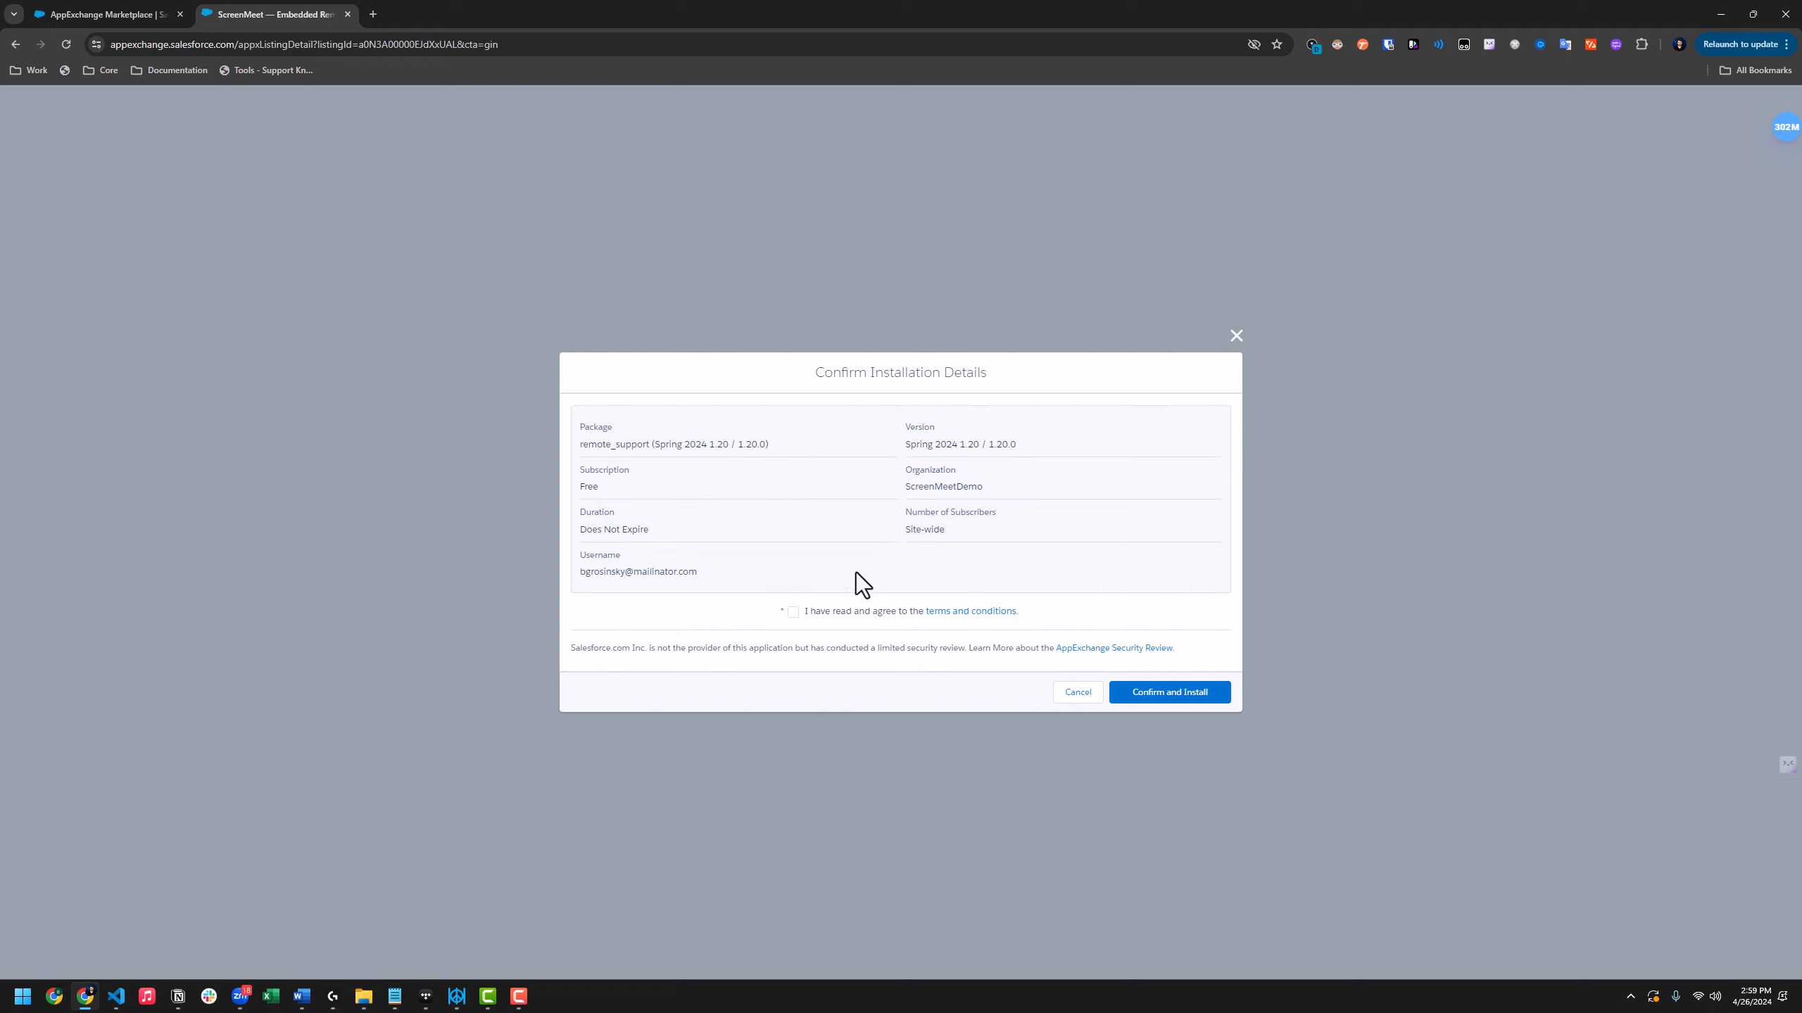
{"action": "left_click", "coordinate": [794, 612]}
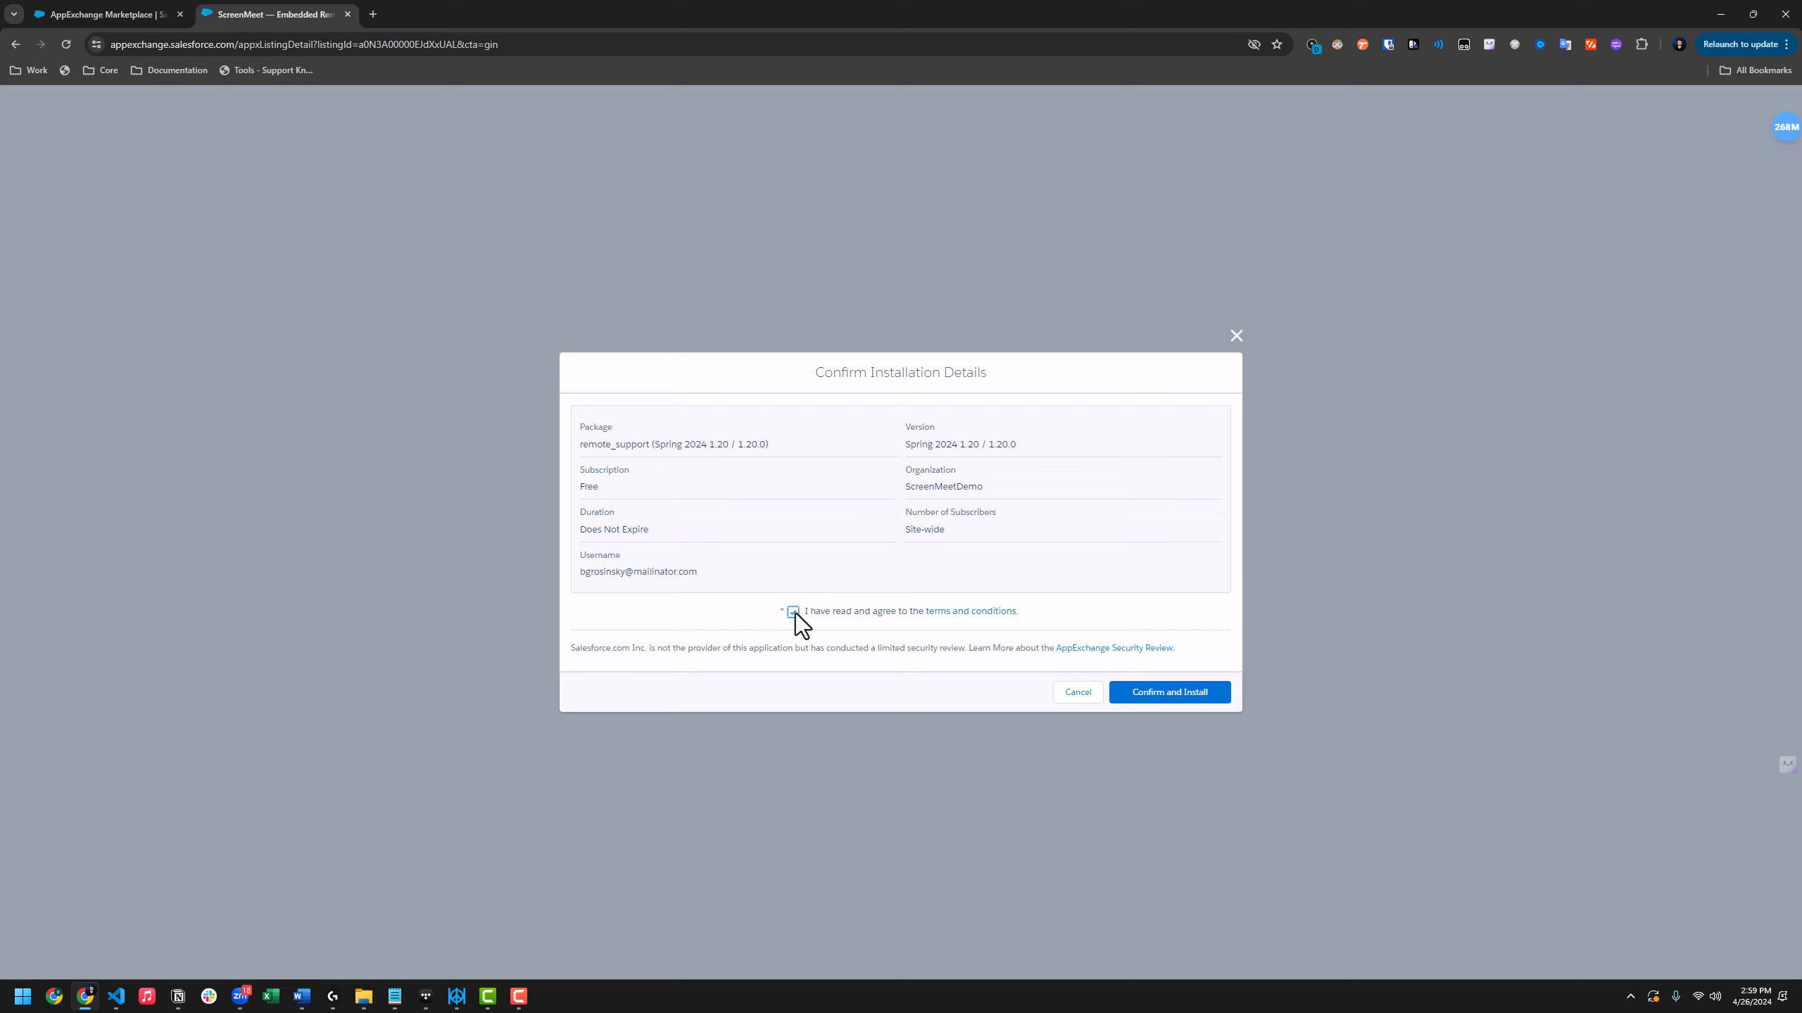
{"action": "left_click", "coordinate": [1172, 700]}
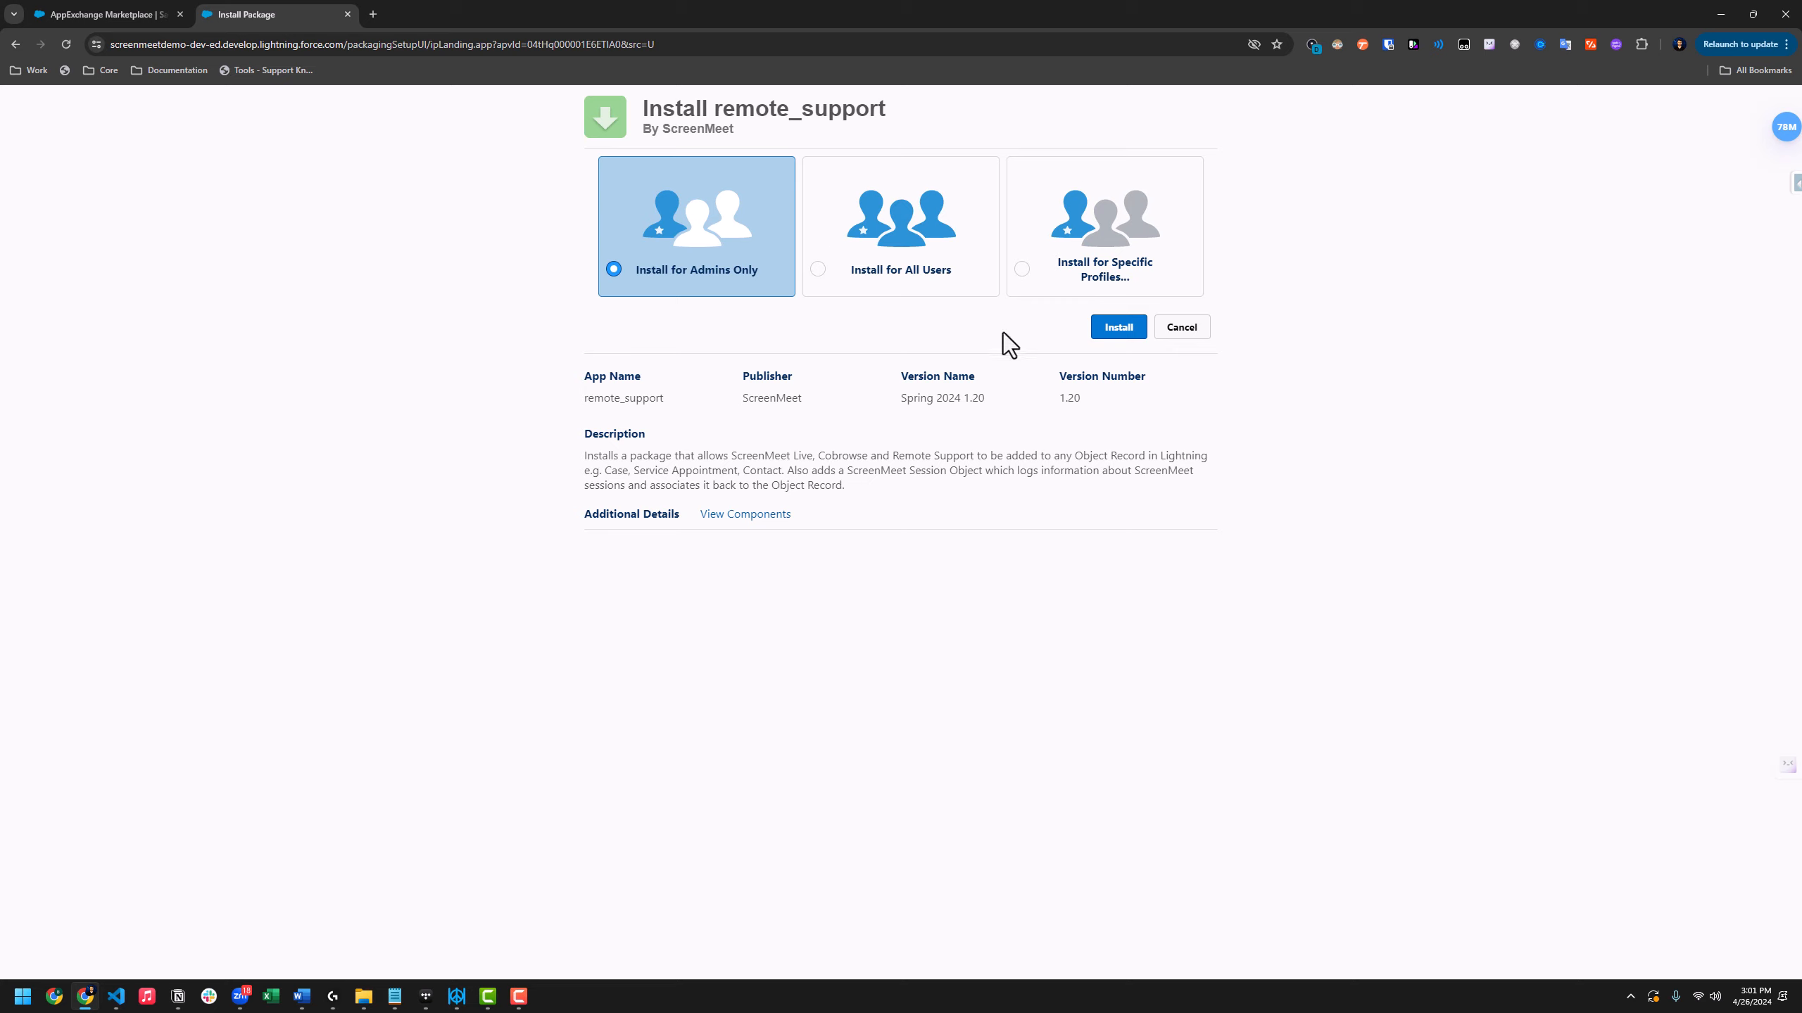
Install remote_support for Admins Only, approving access to the ScreenMeet third-party websites
{"action": "left_click", "coordinate": [1114, 339]}
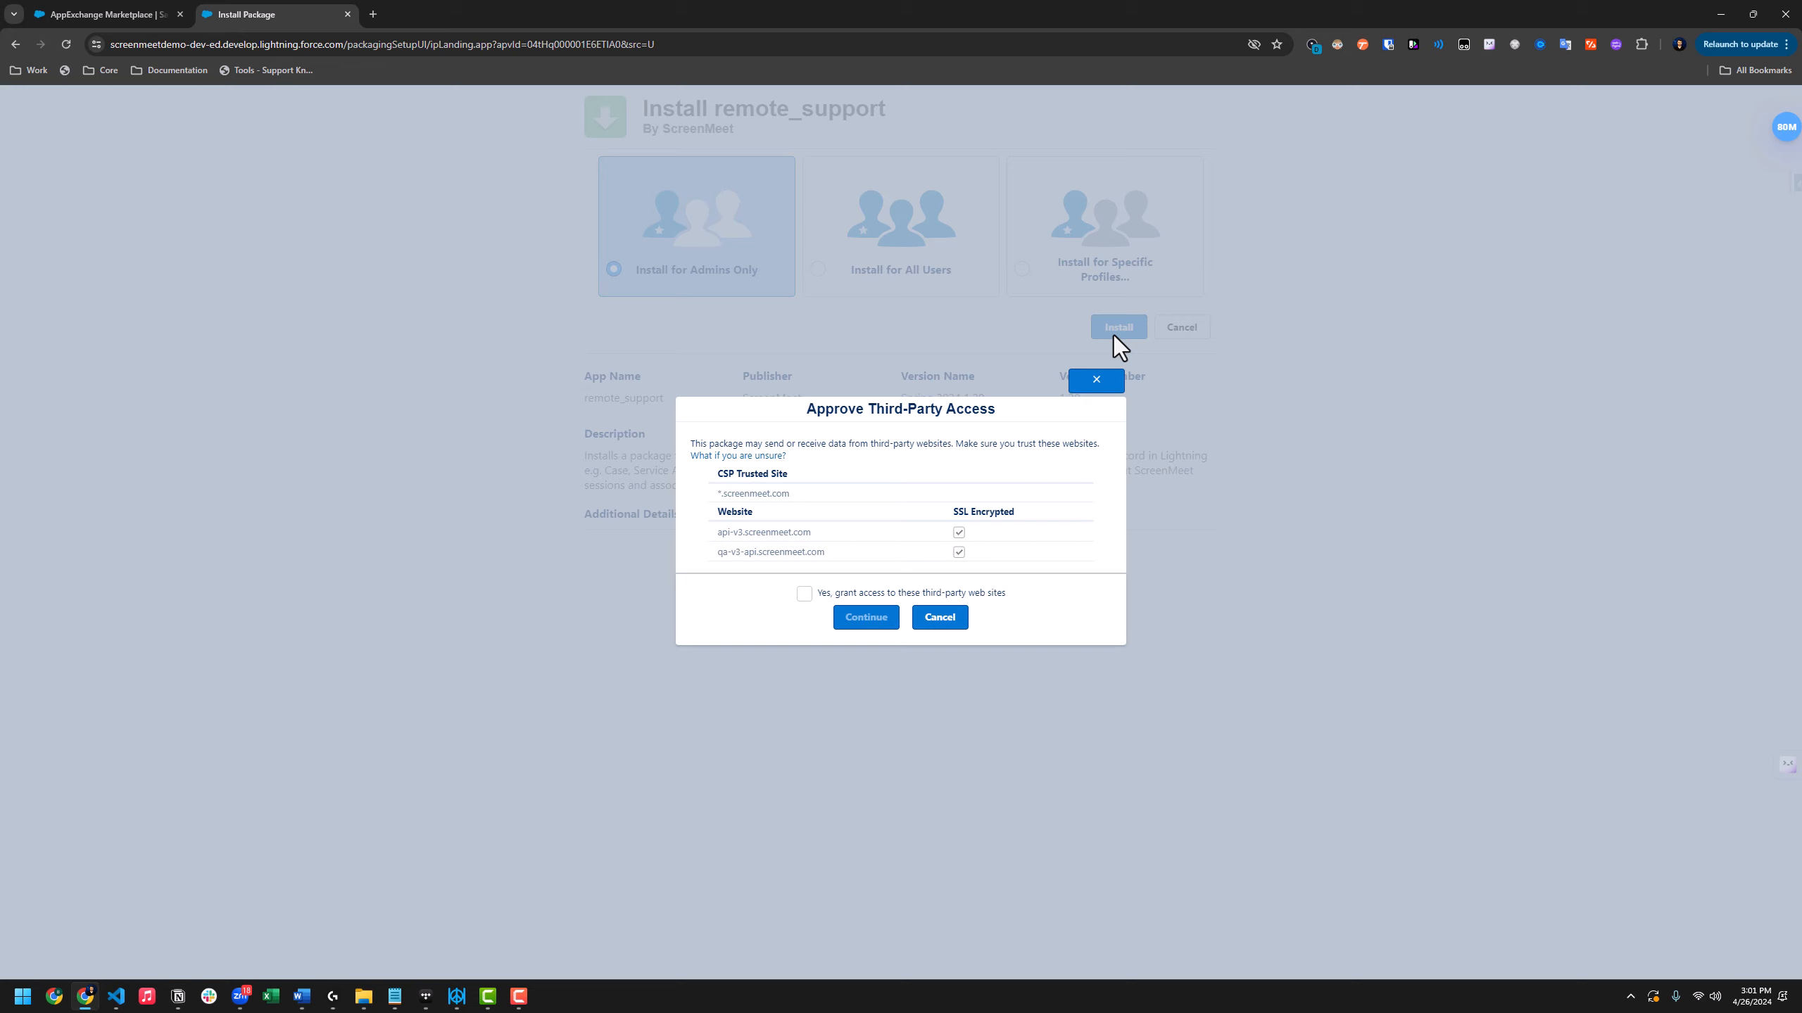
{"action": "left_click", "coordinate": [805, 594]}
{"action": "left_click", "coordinate": [876, 623]}
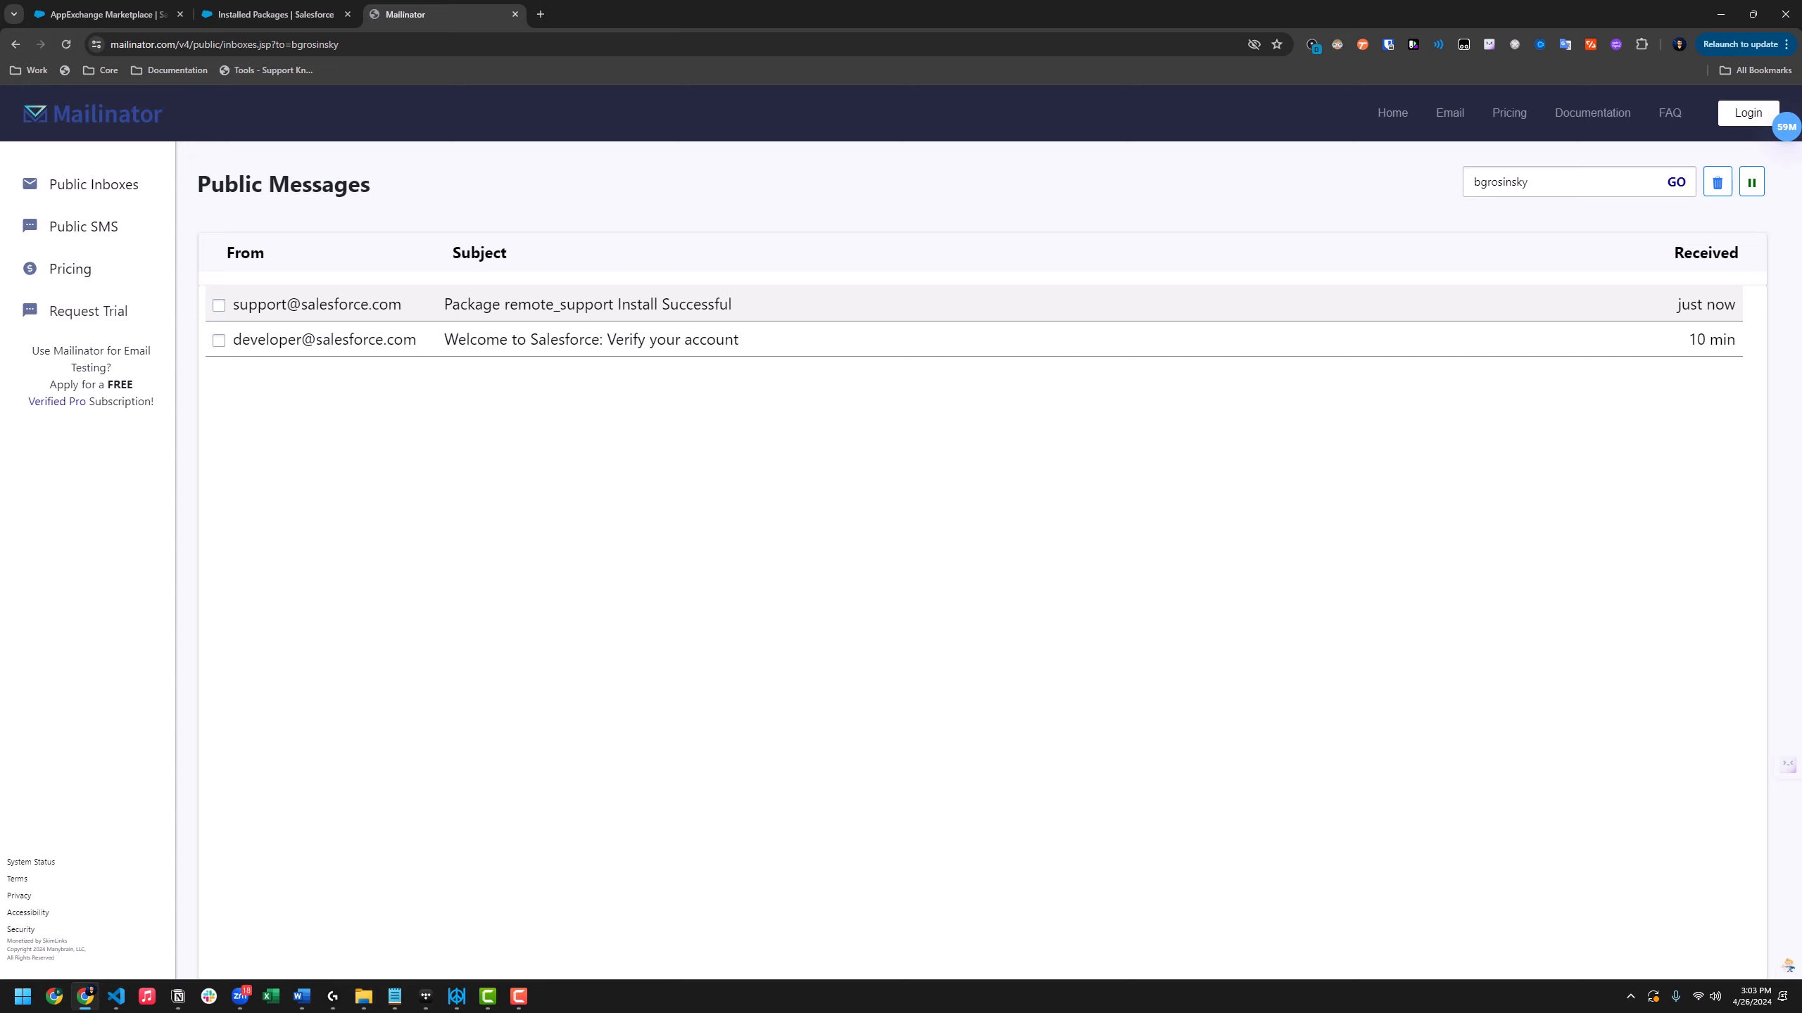
Go back to the Installed Packages tab after seeing the install-success email in Mailinator
{"action": "left_click", "coordinate": [311, 14]}
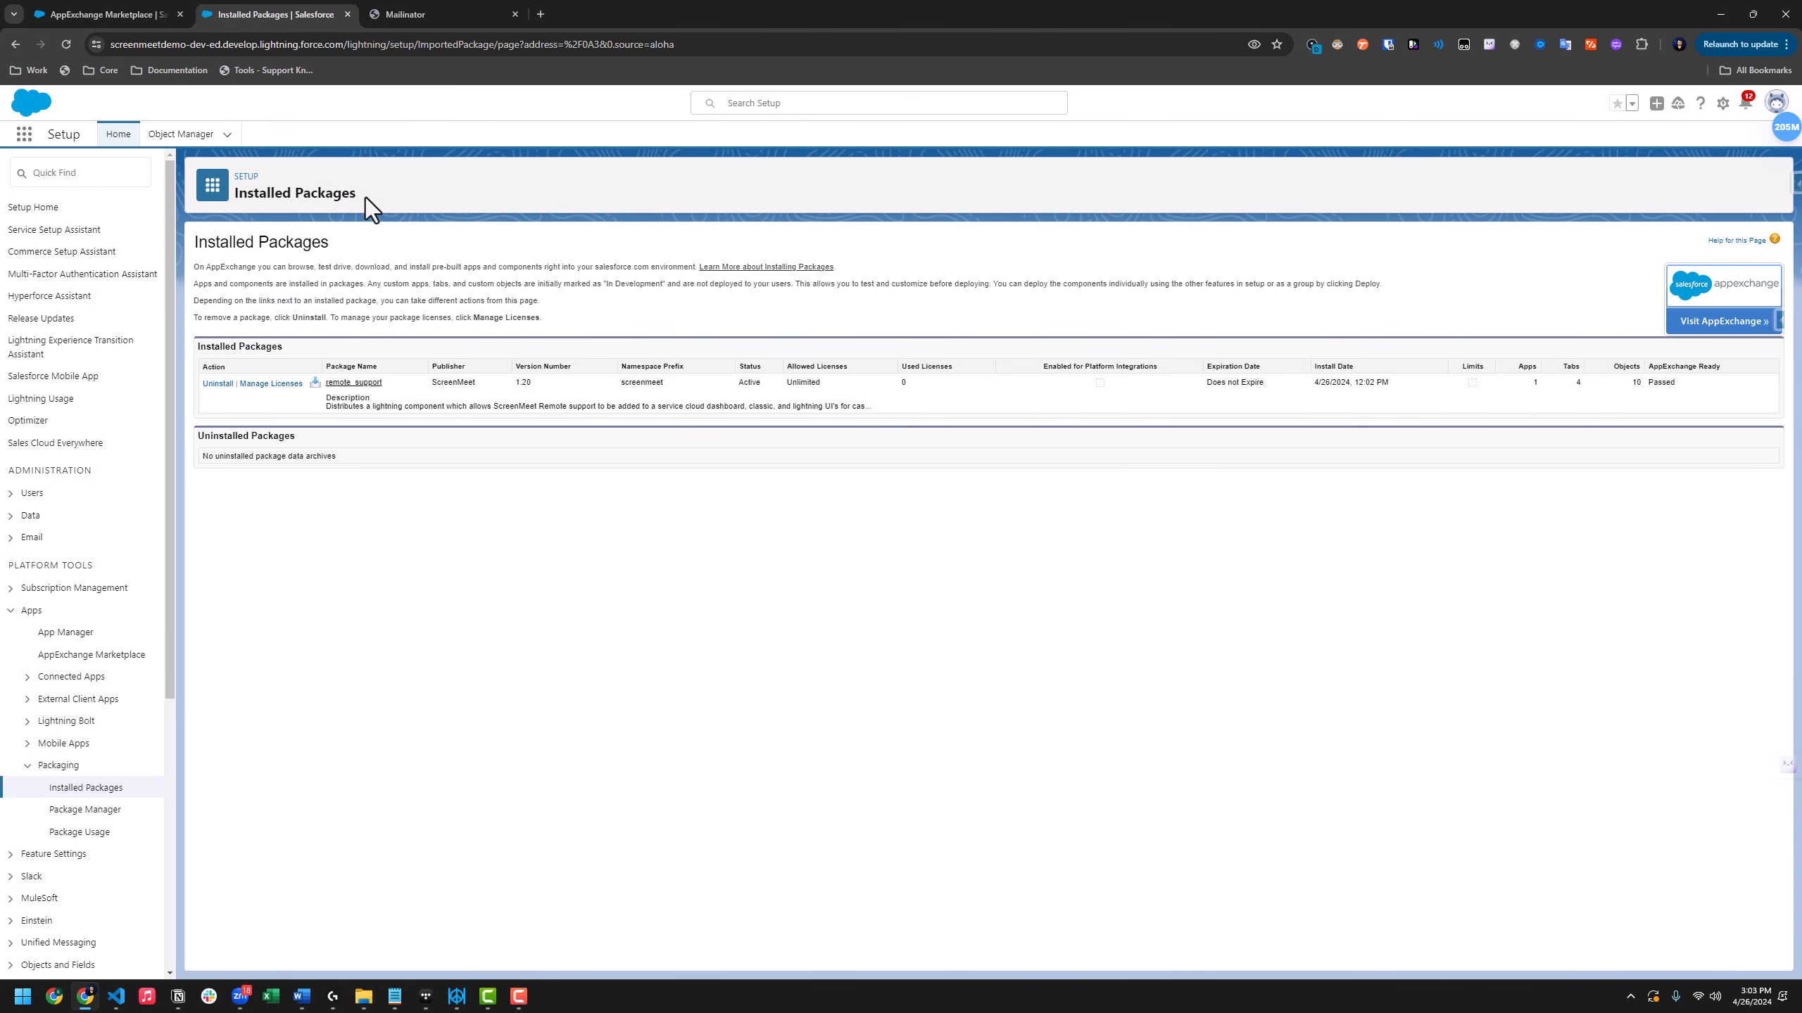
Expand Administration > Users in the Setup sidebar and open the Users list
{"action": "left_click_drag", "start_coordinate": [364, 193], "coordinate": [246, 183]}
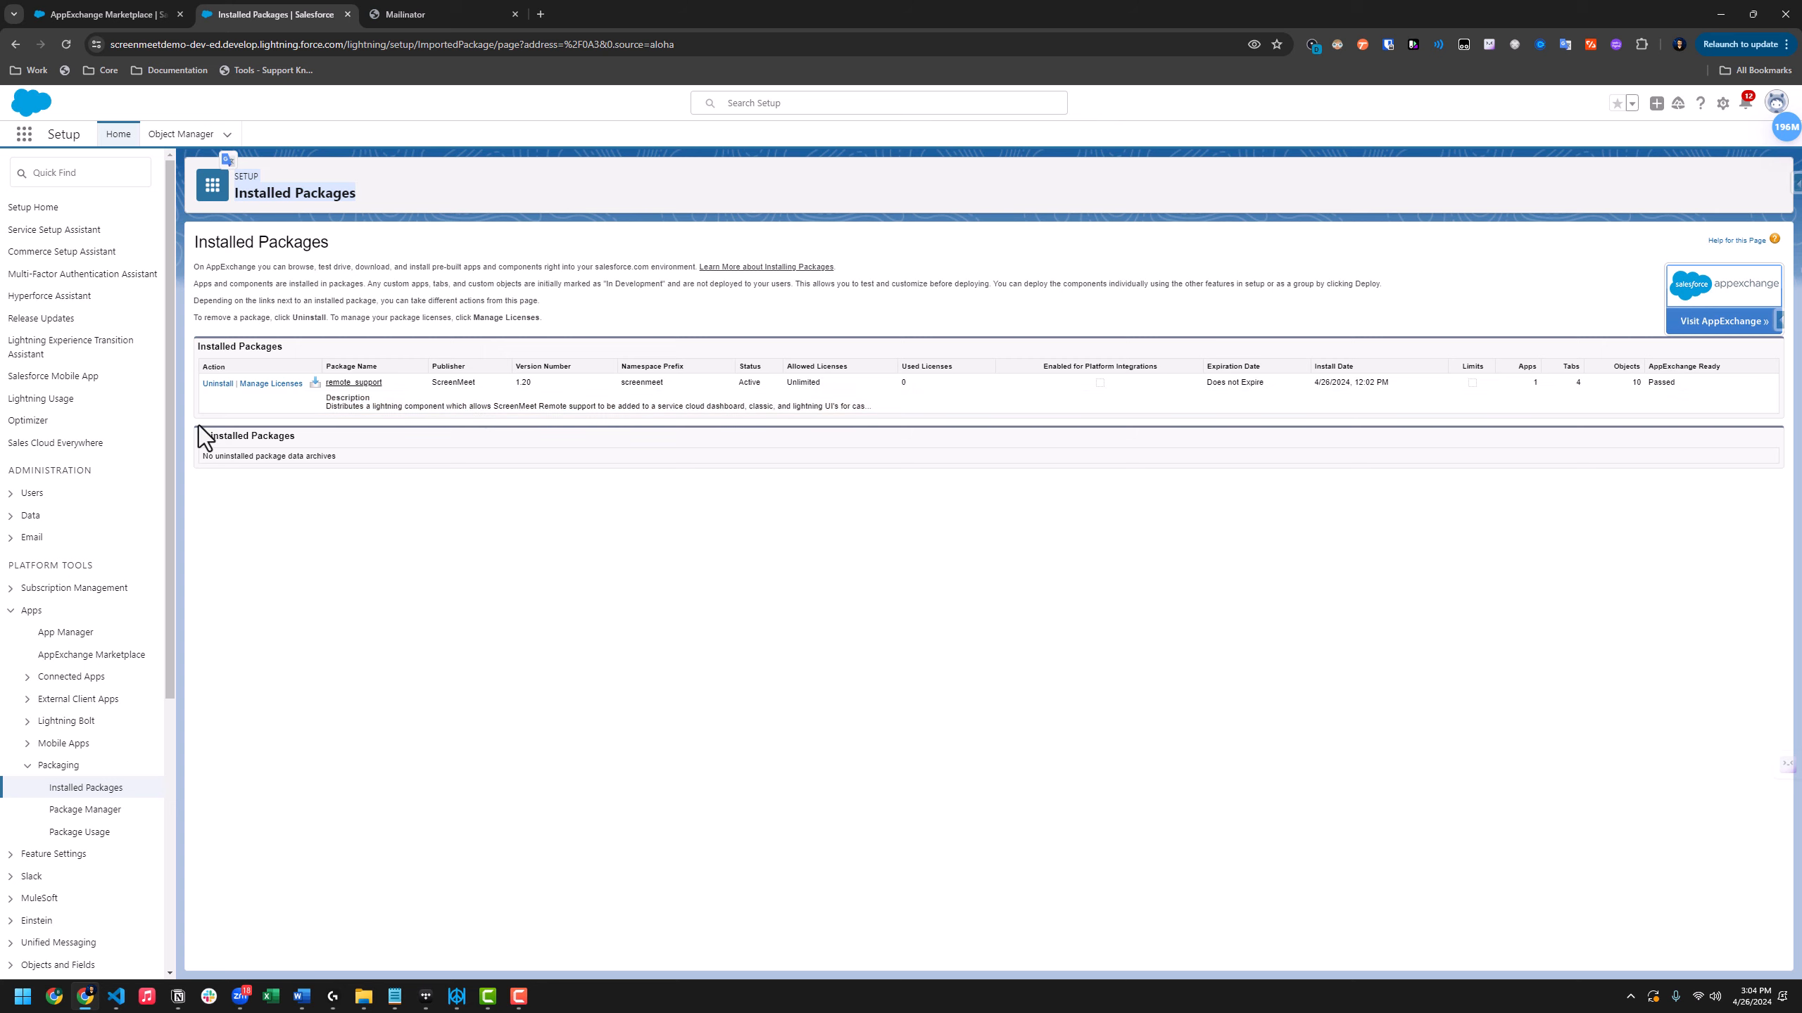
{"action": "left_click", "coordinate": [14, 496]}
{"action": "left_click", "coordinate": [10, 497]}
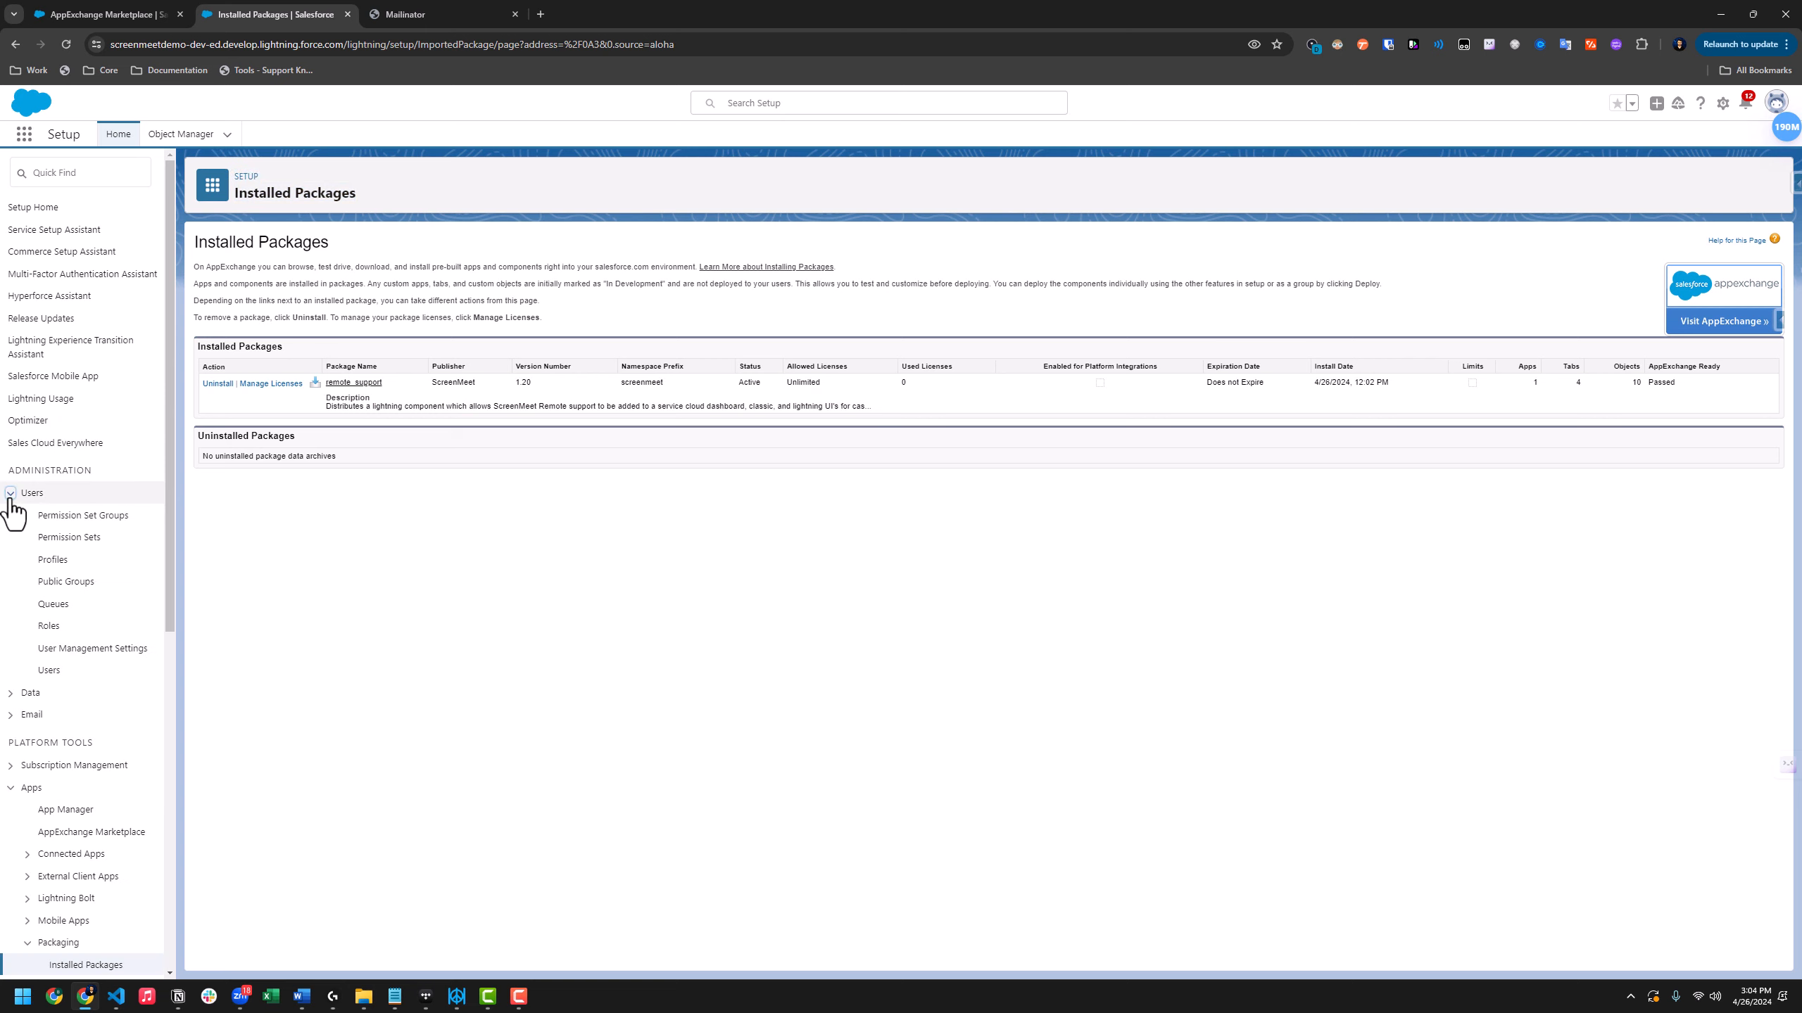
{"action": "left_click", "coordinate": [50, 673]}
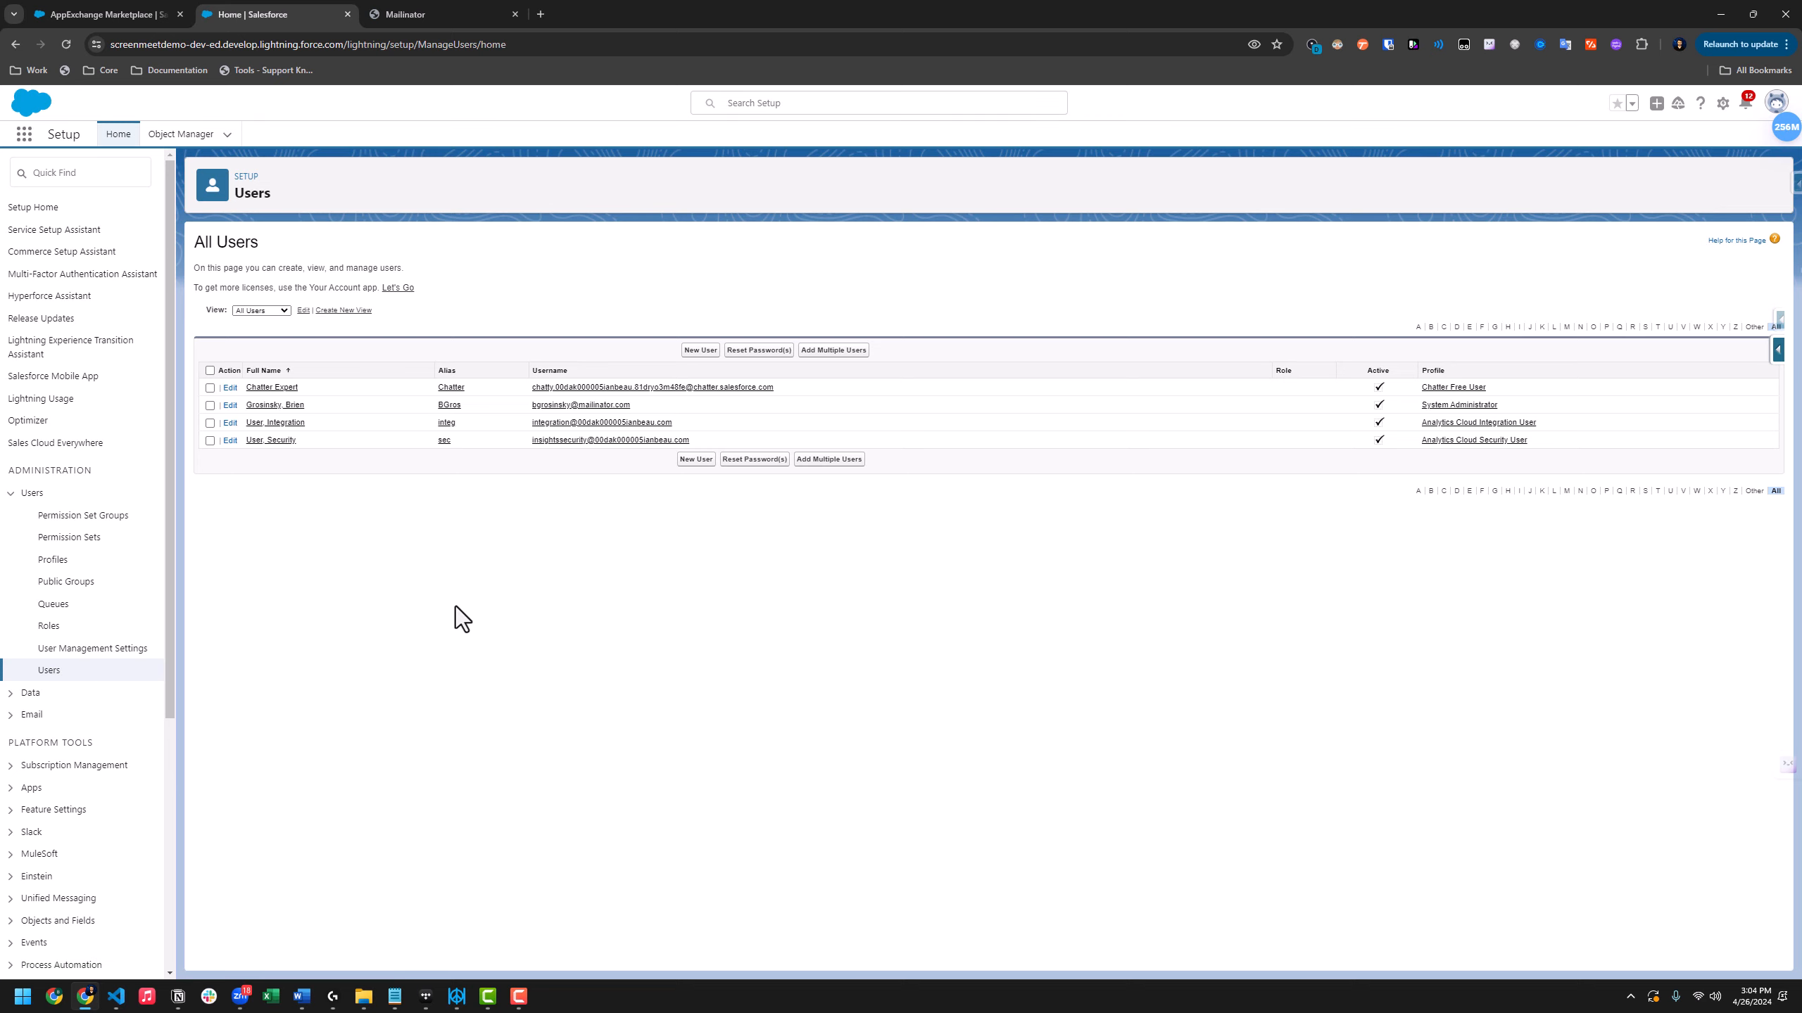
Create and save user Service AccountScreenMeet with Salesforce Platform licence and Standard Platform User profile
{"action": "left_click", "coordinate": [697, 351]}
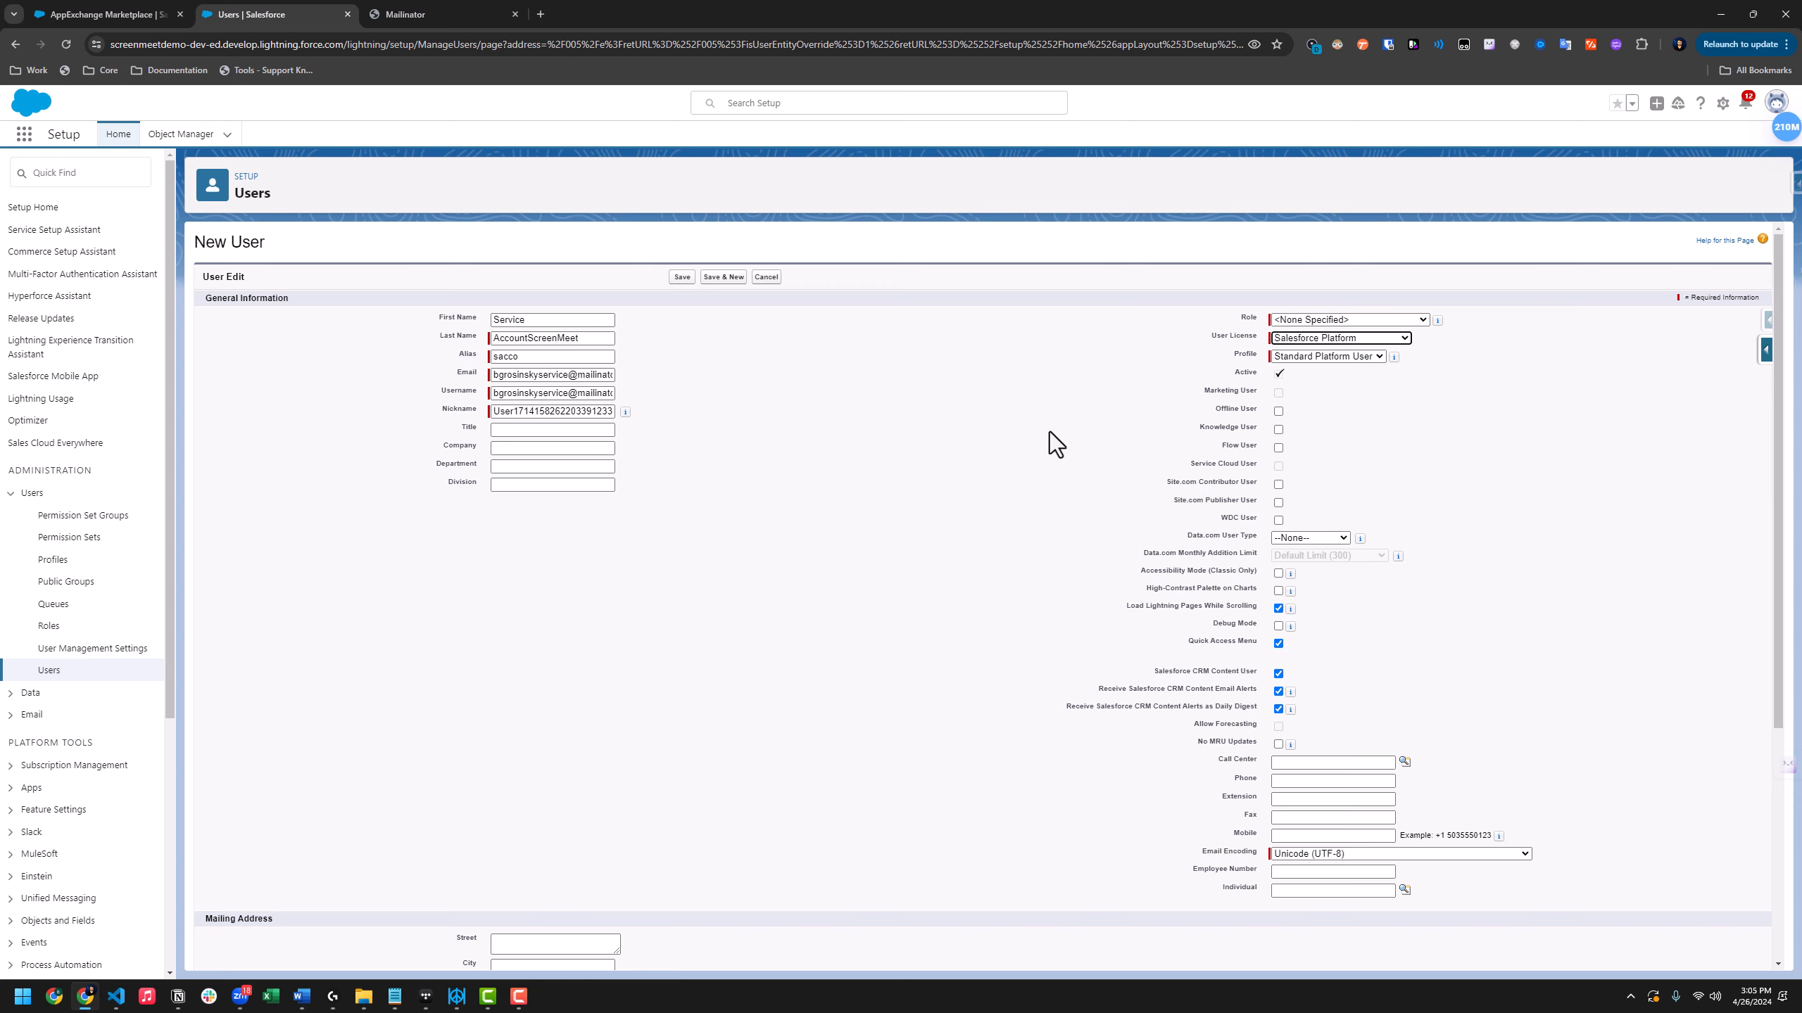
{"action": "left_click", "coordinate": [682, 277]}
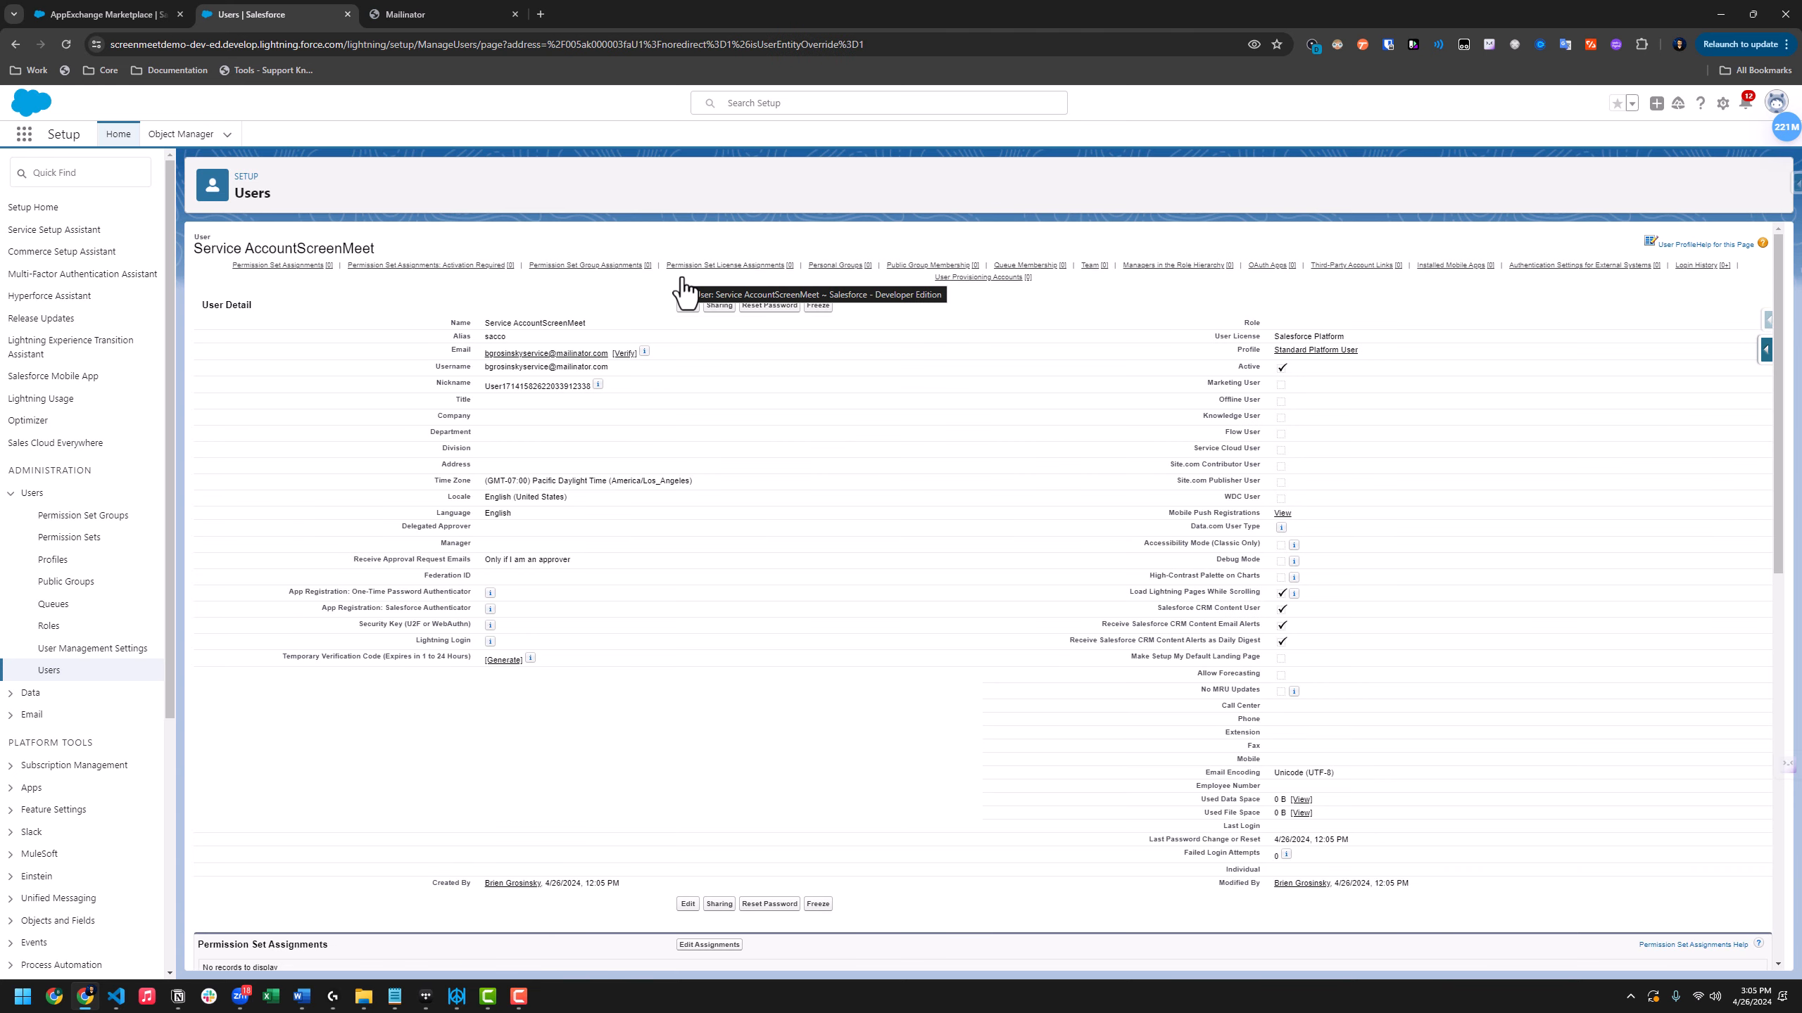
{"action": "left_click", "coordinate": [117, 172]}
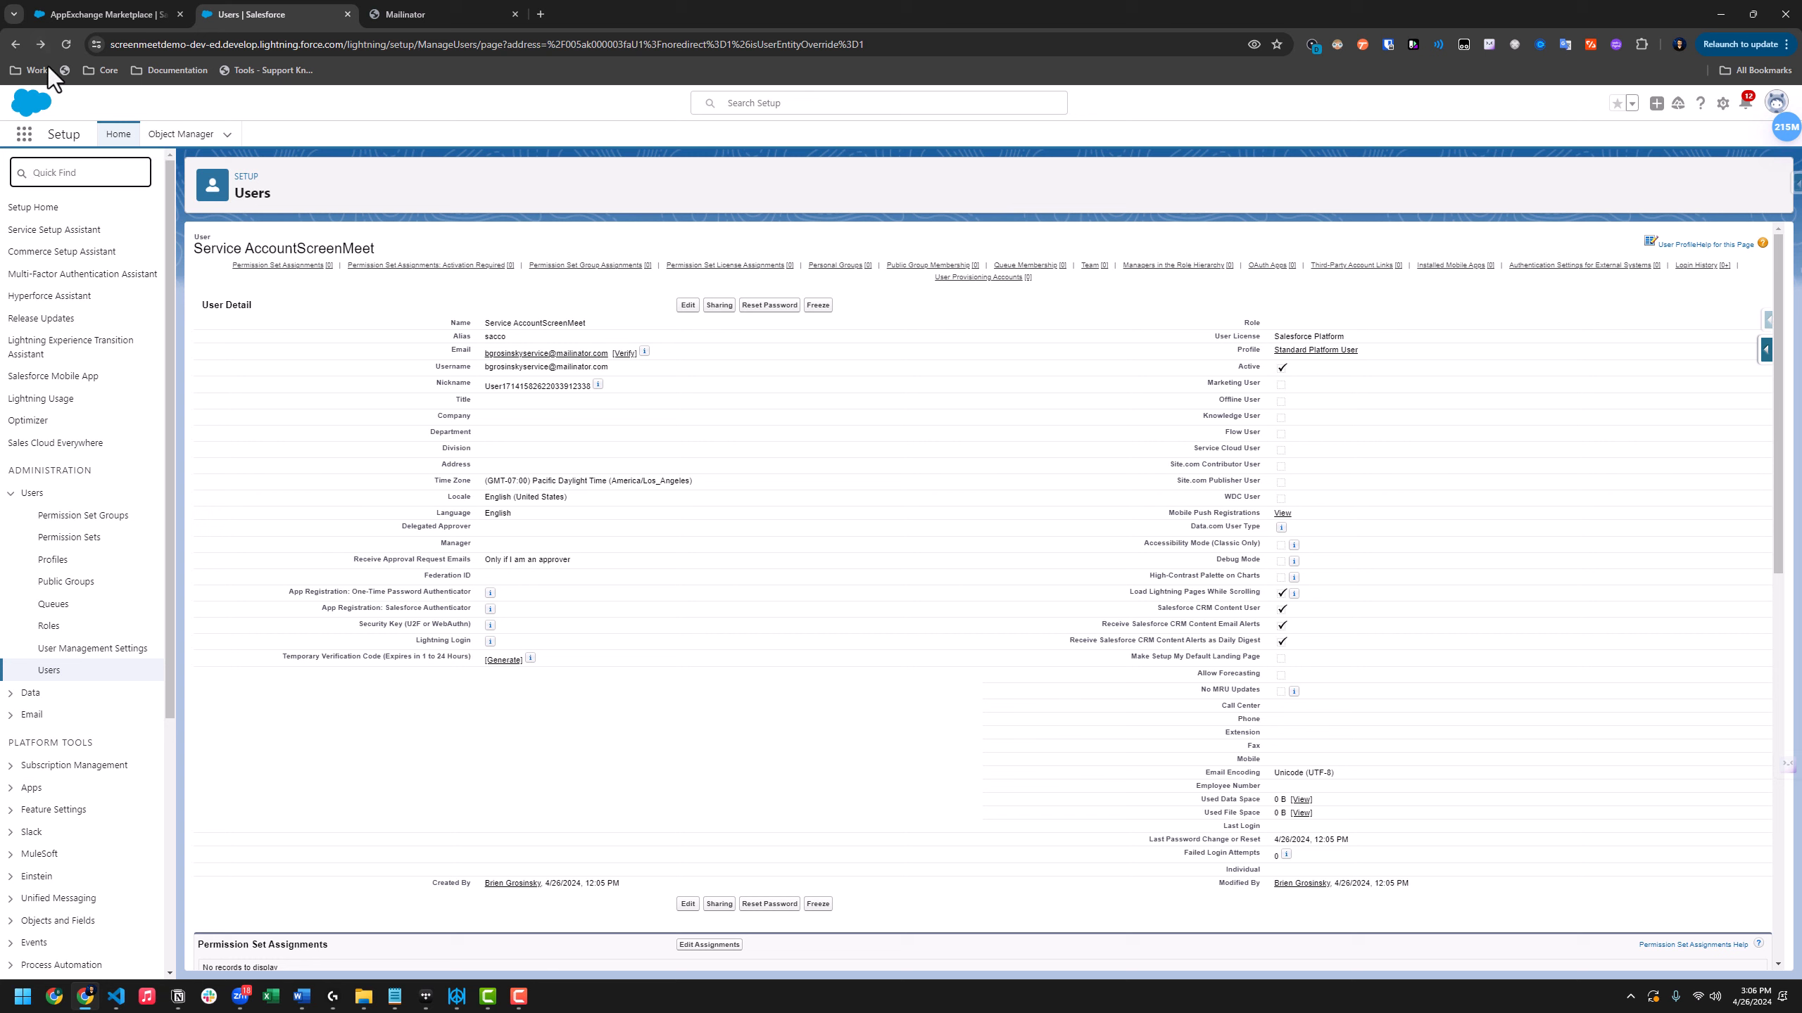
{"action": "type", "text": "permission"}
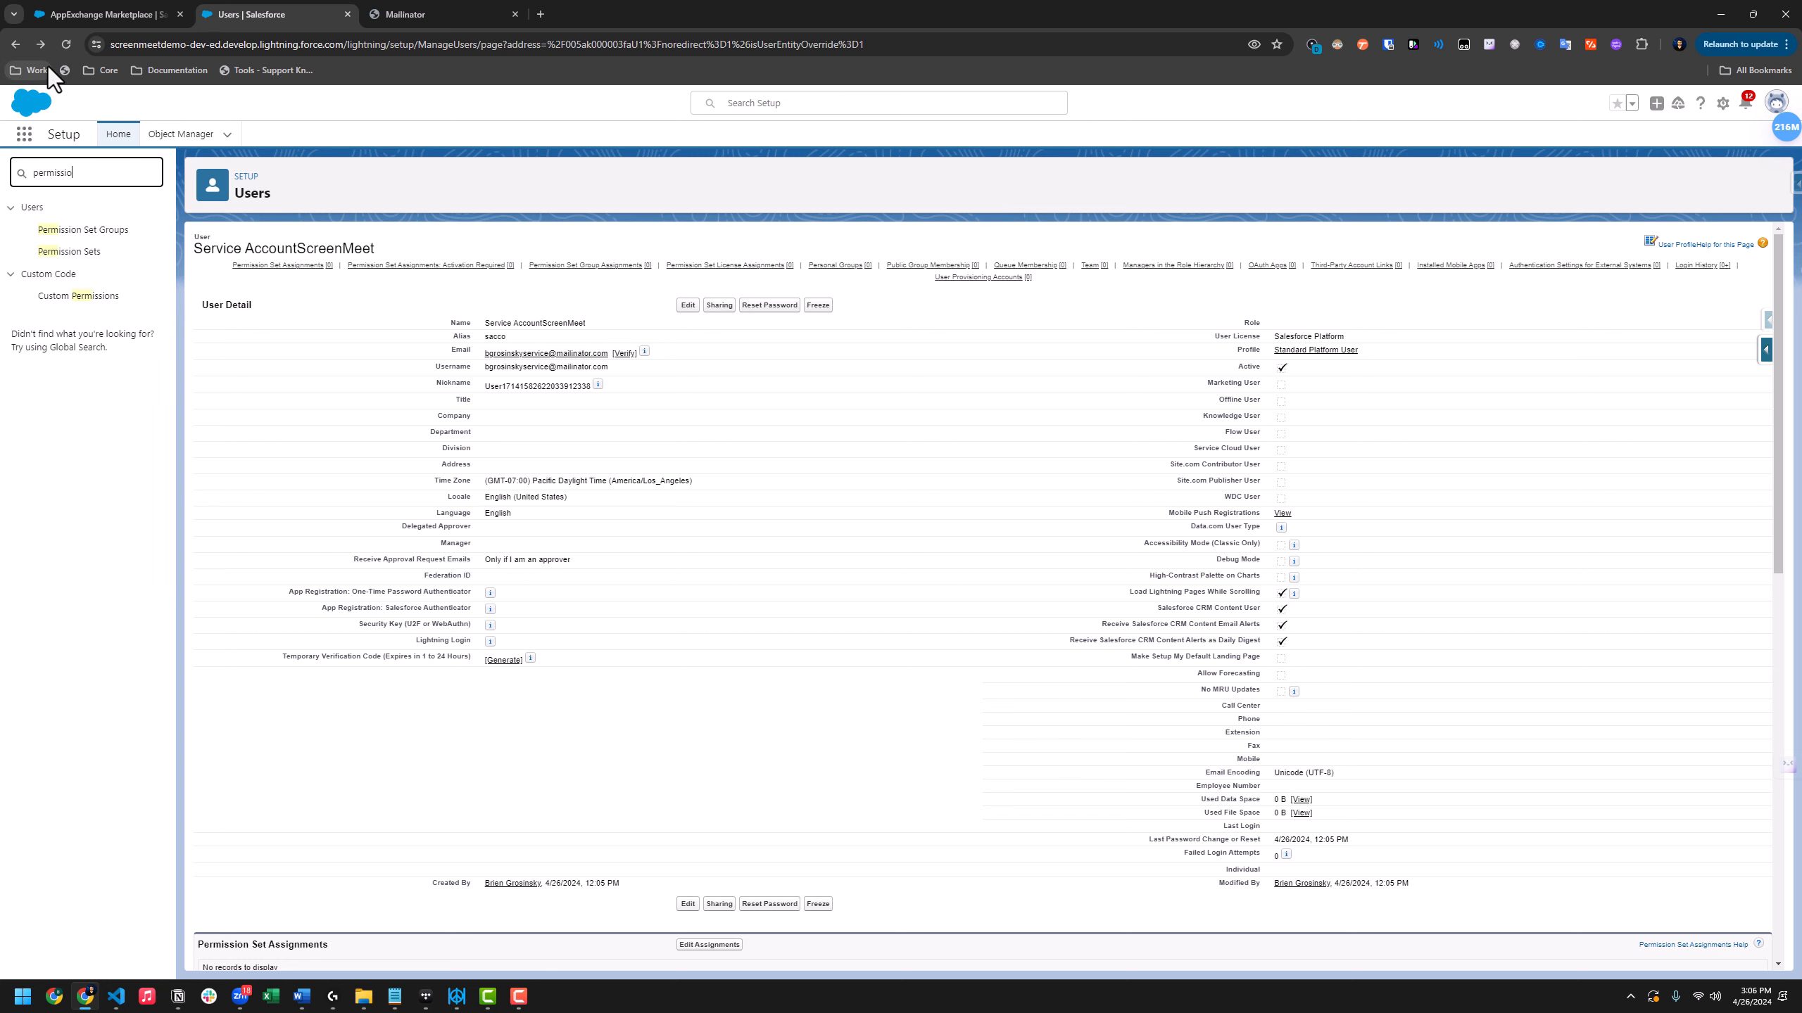
Create and save a new permission set labelled 'Service Account System Permissions for ScreenMeet'
{"action": "left_click", "coordinate": [80, 254]}
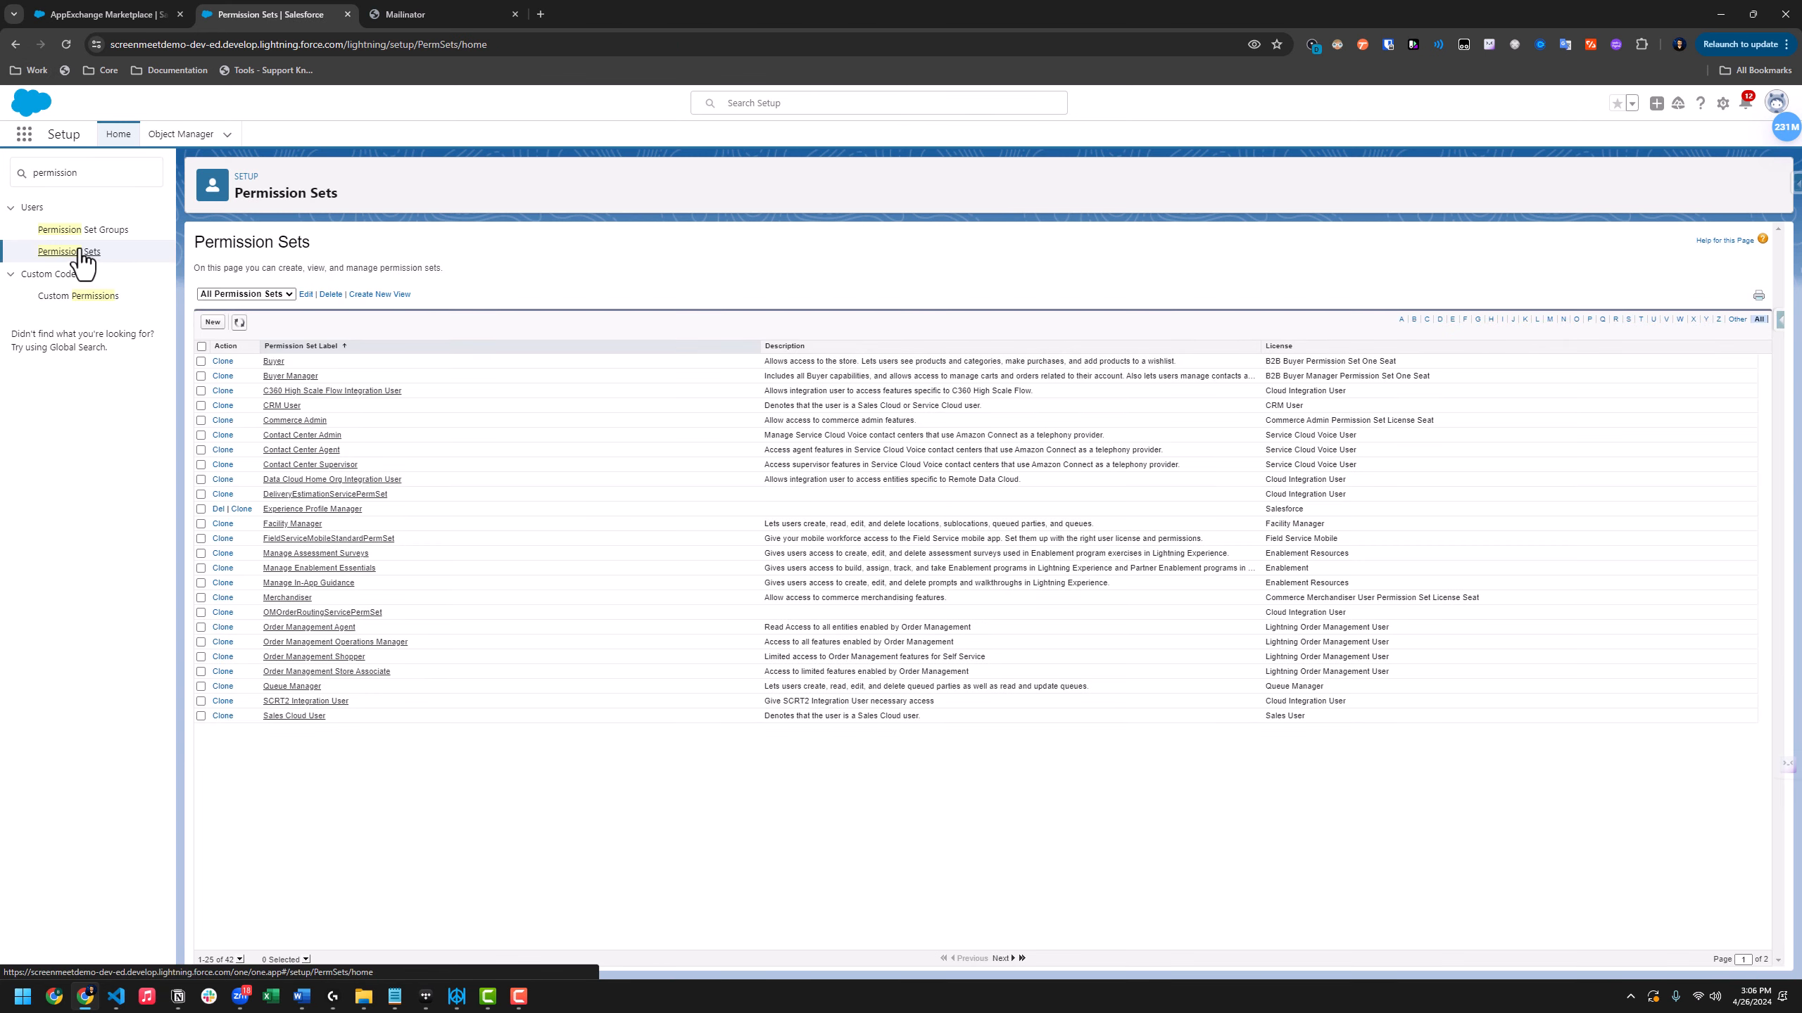
{"action": "left_click", "coordinate": [212, 323]}
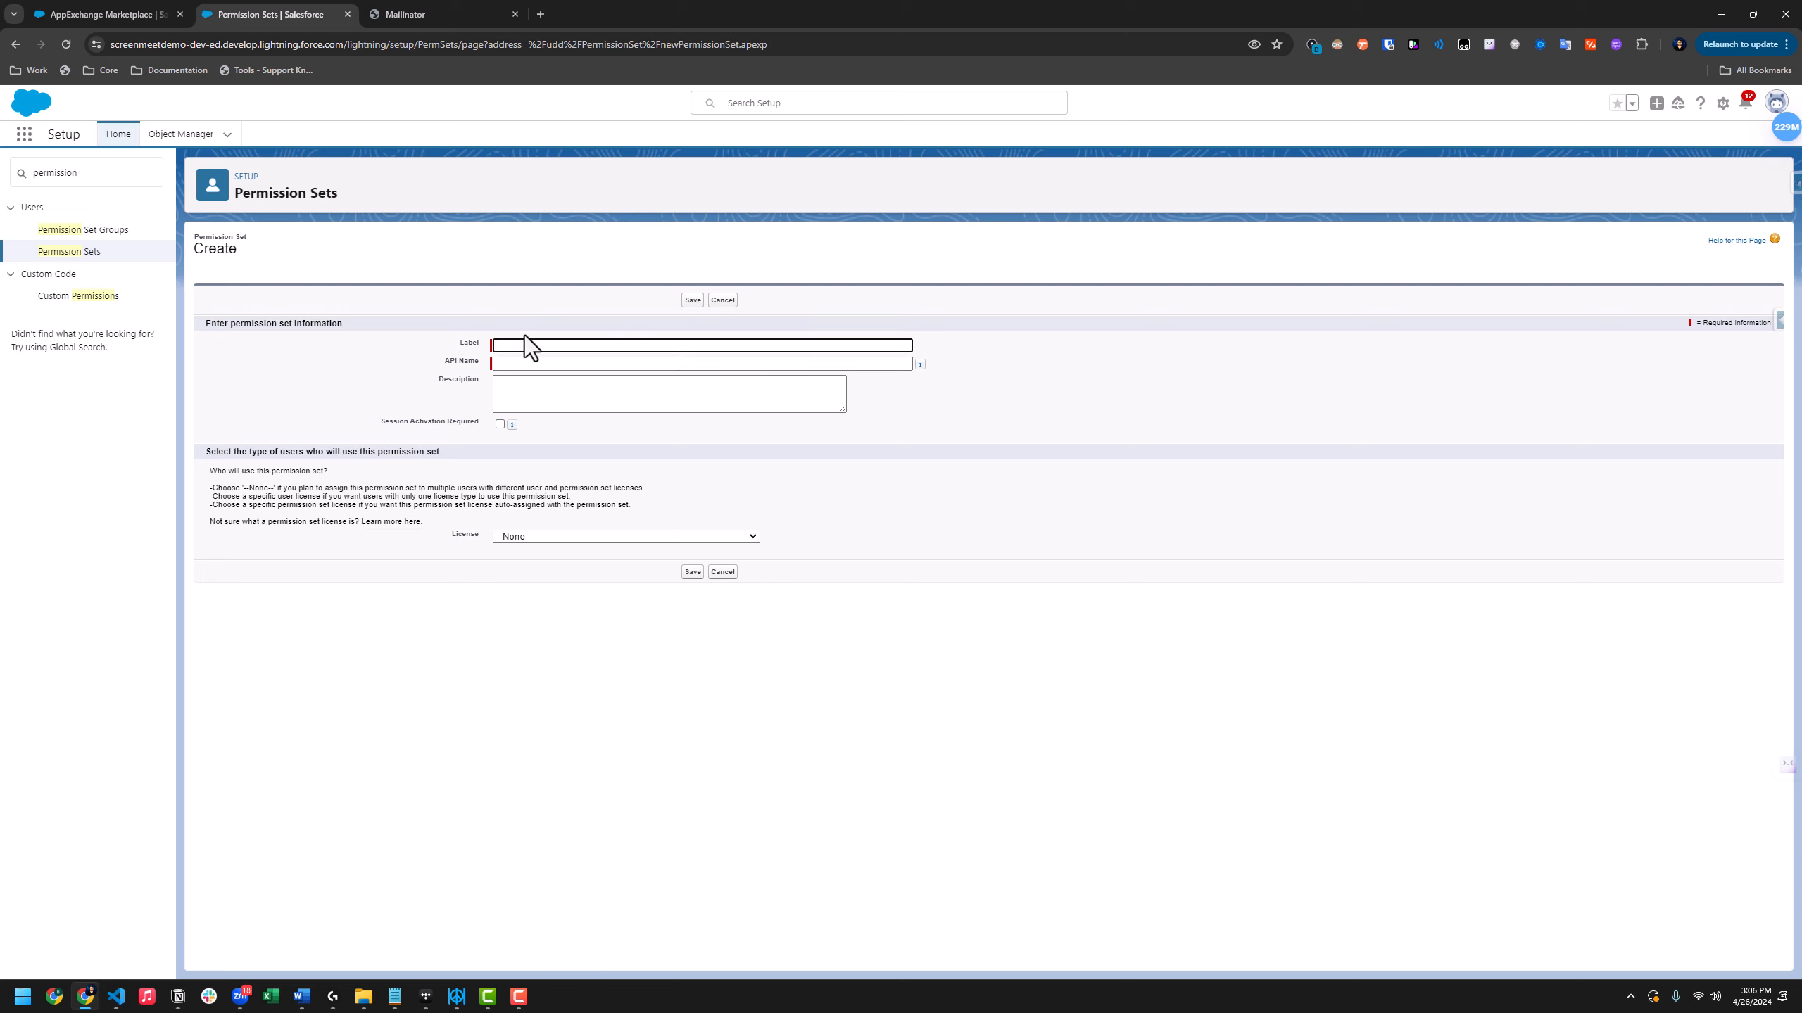
{"action": "type", "text": "Service Account System Permissions for ScreenMeet"}
{"action": "key", "text": "Tab"}
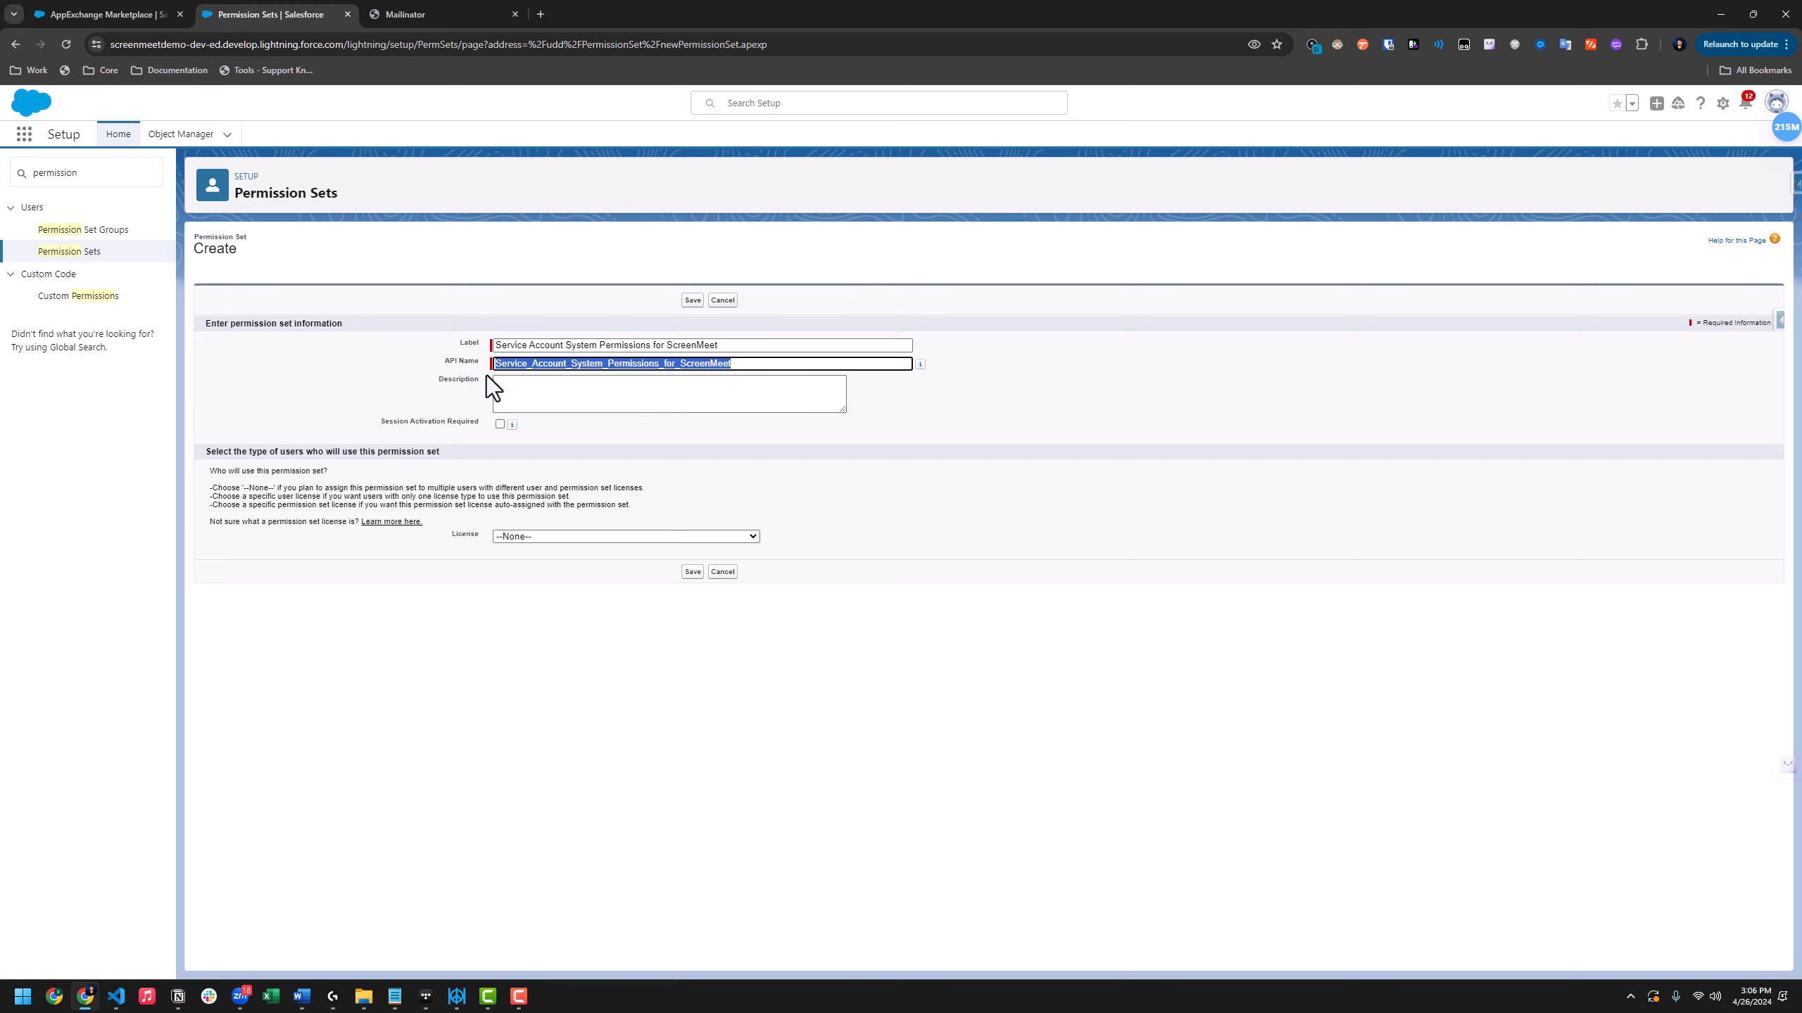
{"action": "left_click", "coordinate": [689, 304]}
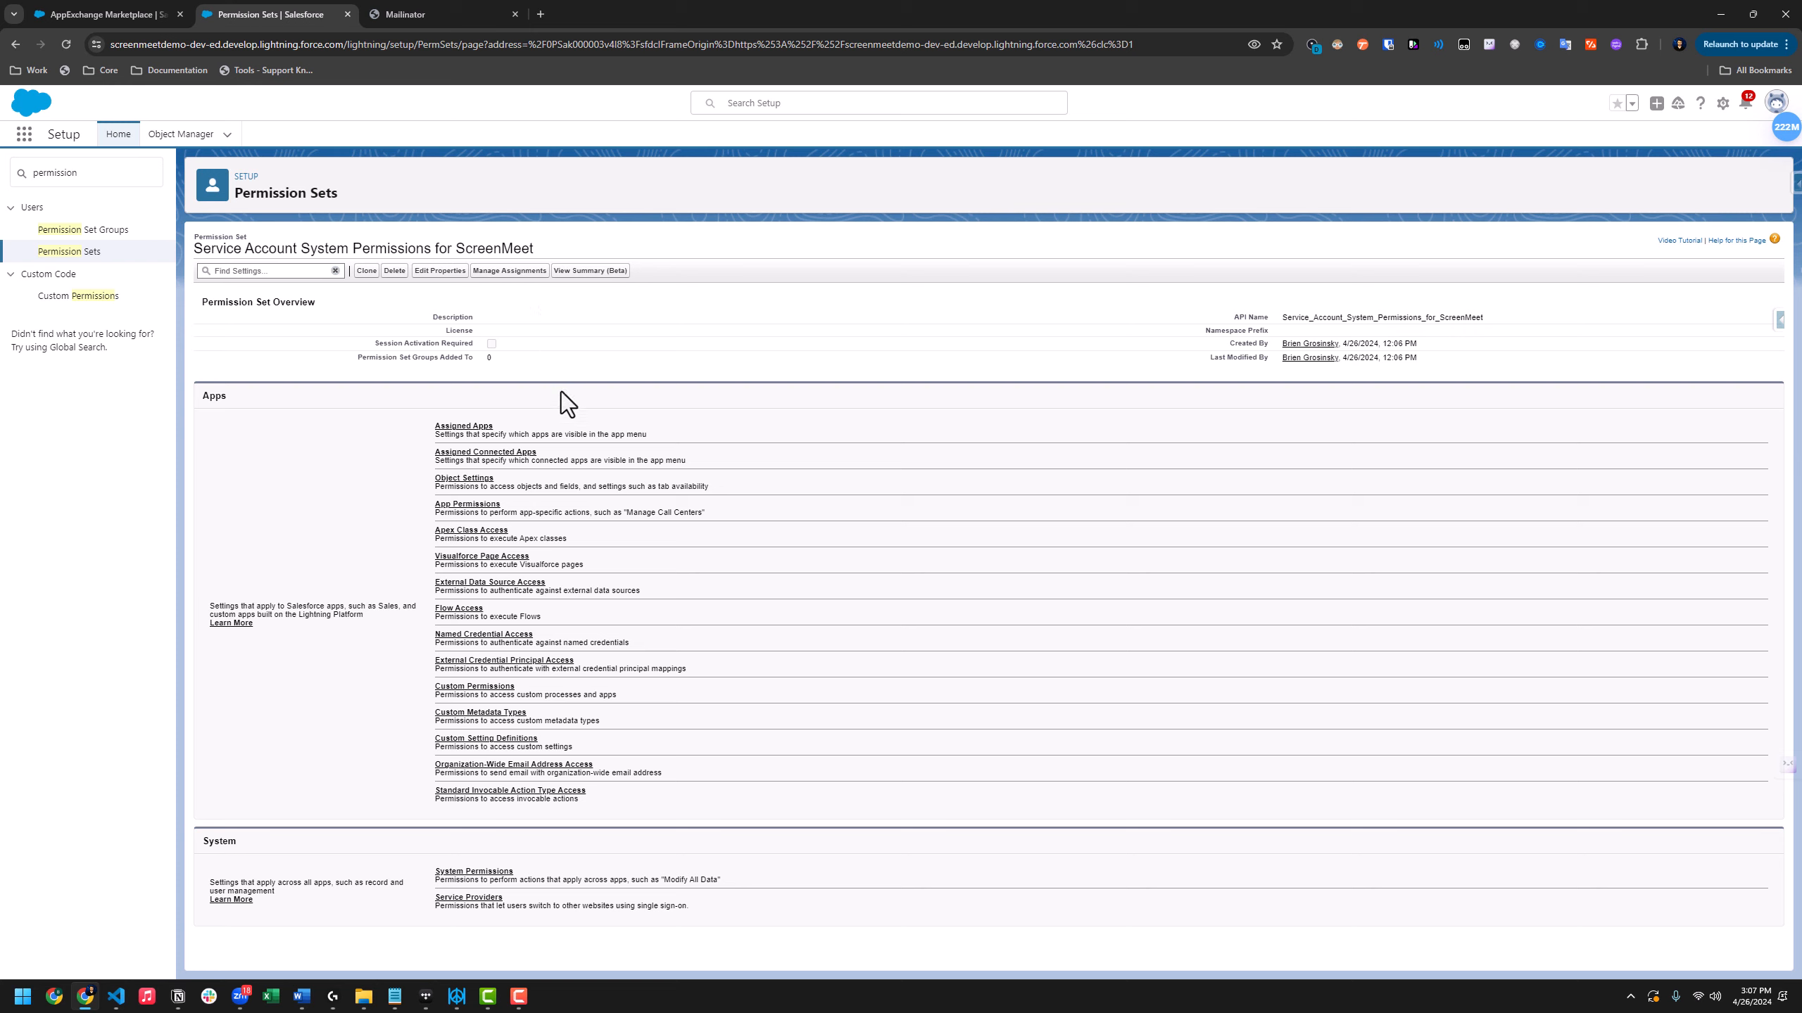
Put the permission set's System Permissions into edit mode and locate Apex REST Services
{"action": "left_click", "coordinate": [451, 880]}
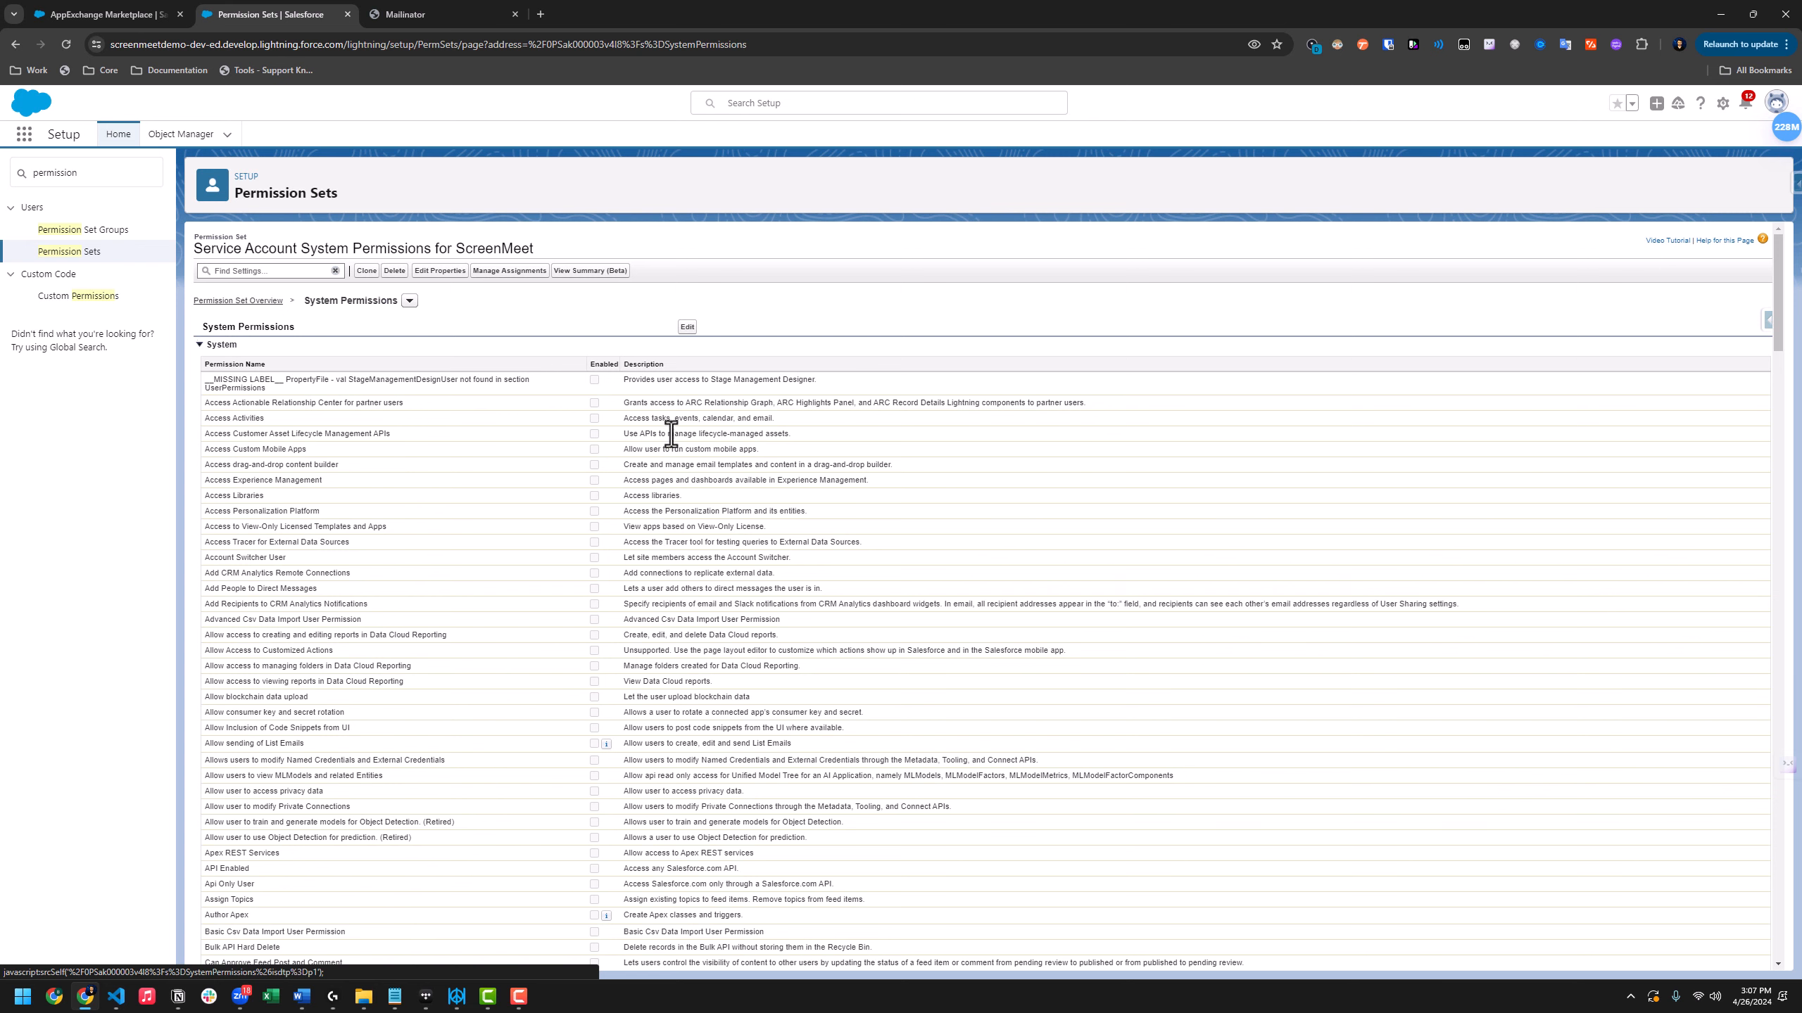
{"action": "left_click", "coordinate": [687, 329]}
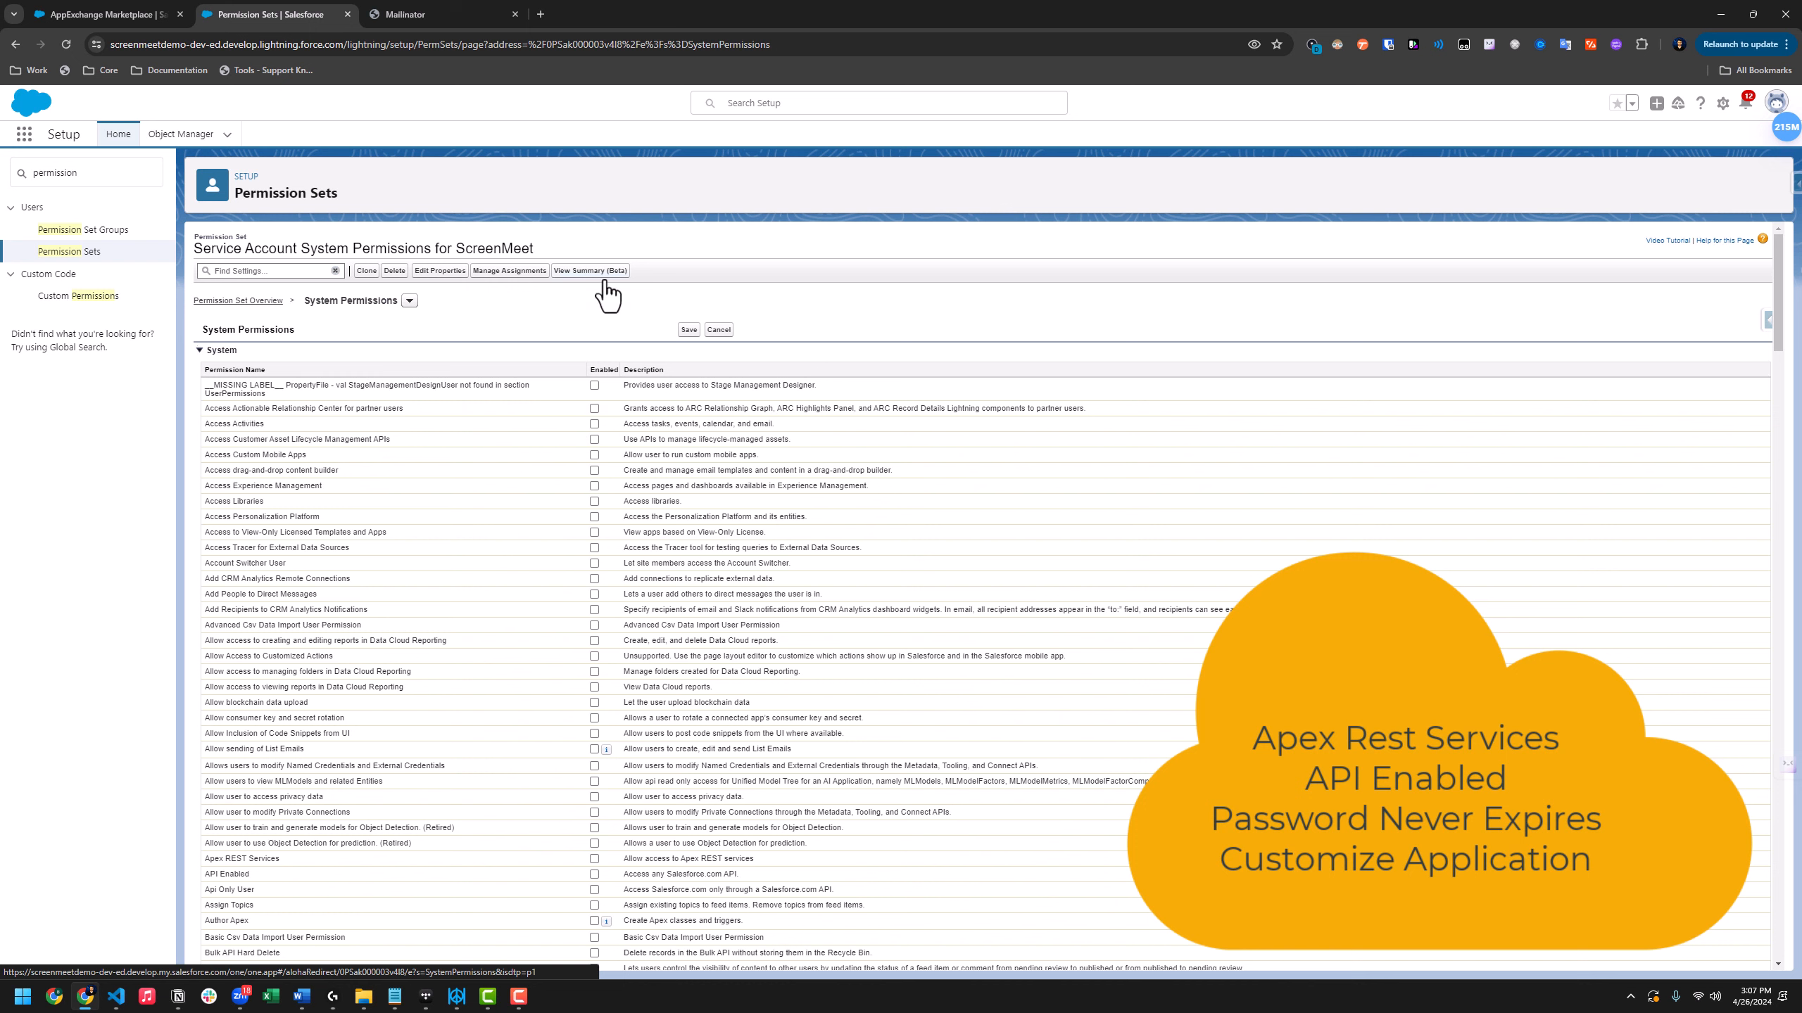
{"action": "key", "text": "ctrl+f"}
{"action": "type", "text": "apex rest"}
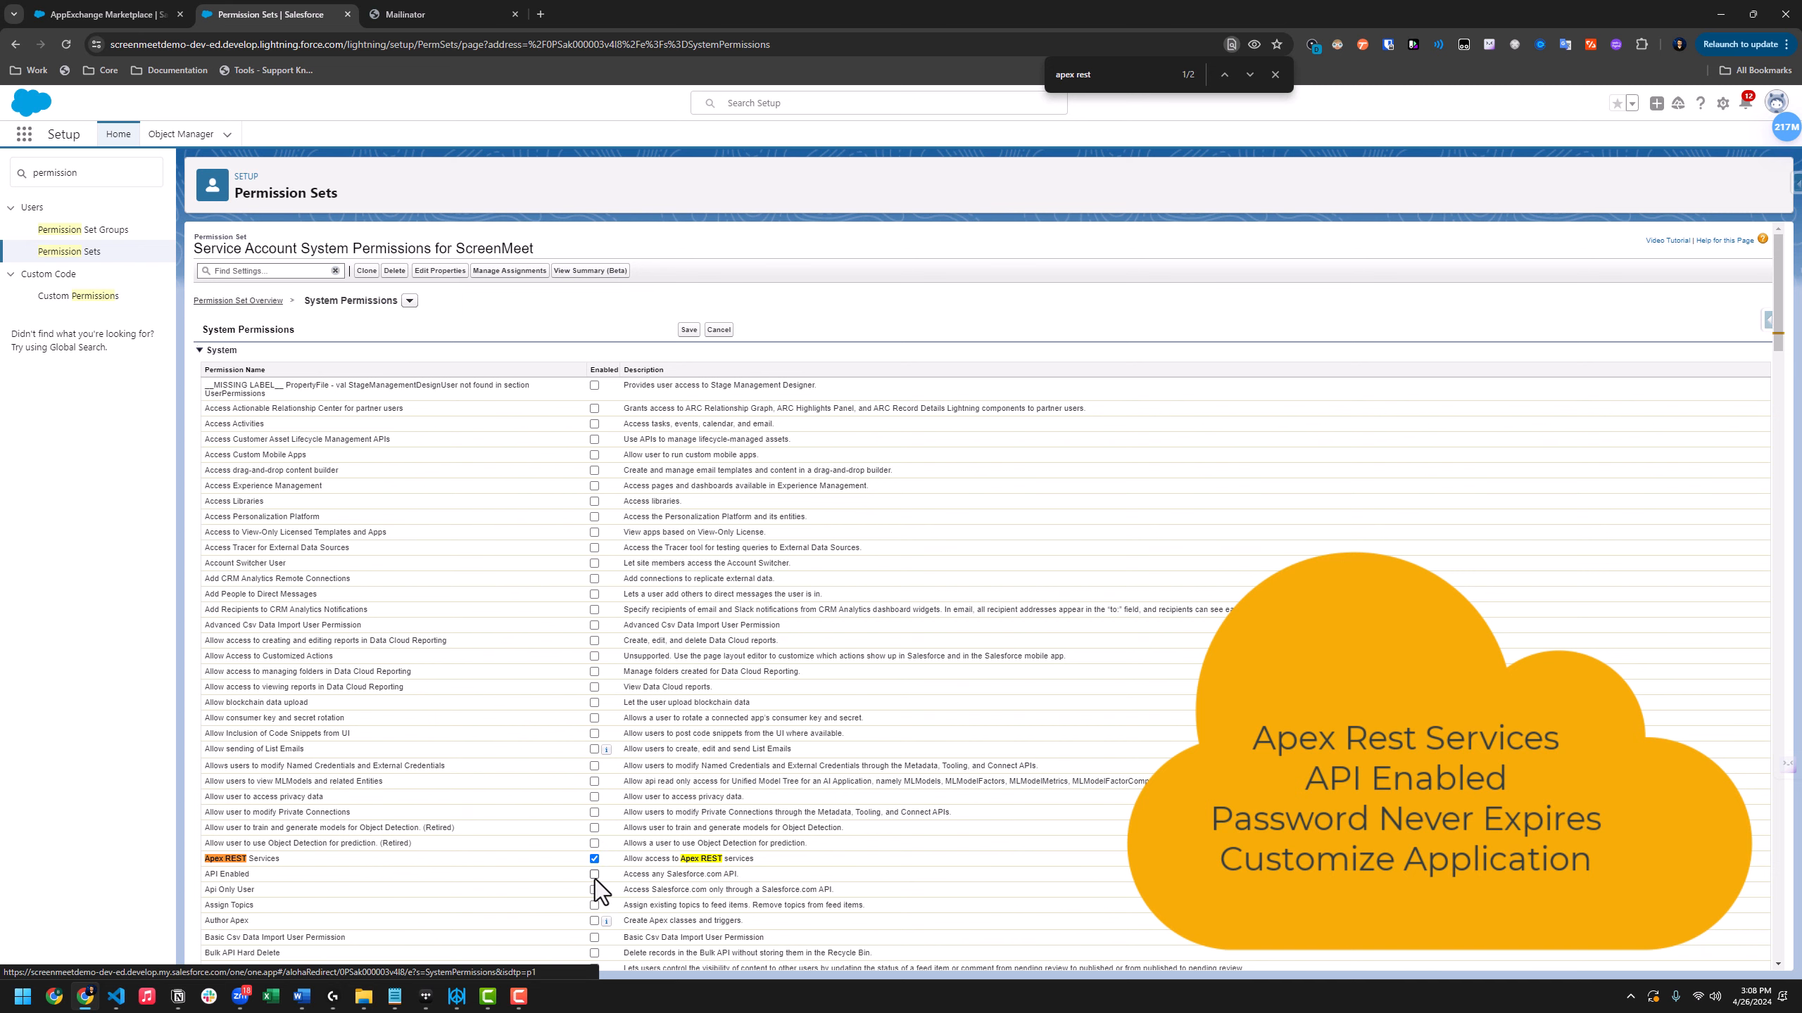
{"action": "scroll", "coordinate": [589, 873], "scroll_direction": "down", "scroll_amount": 3}
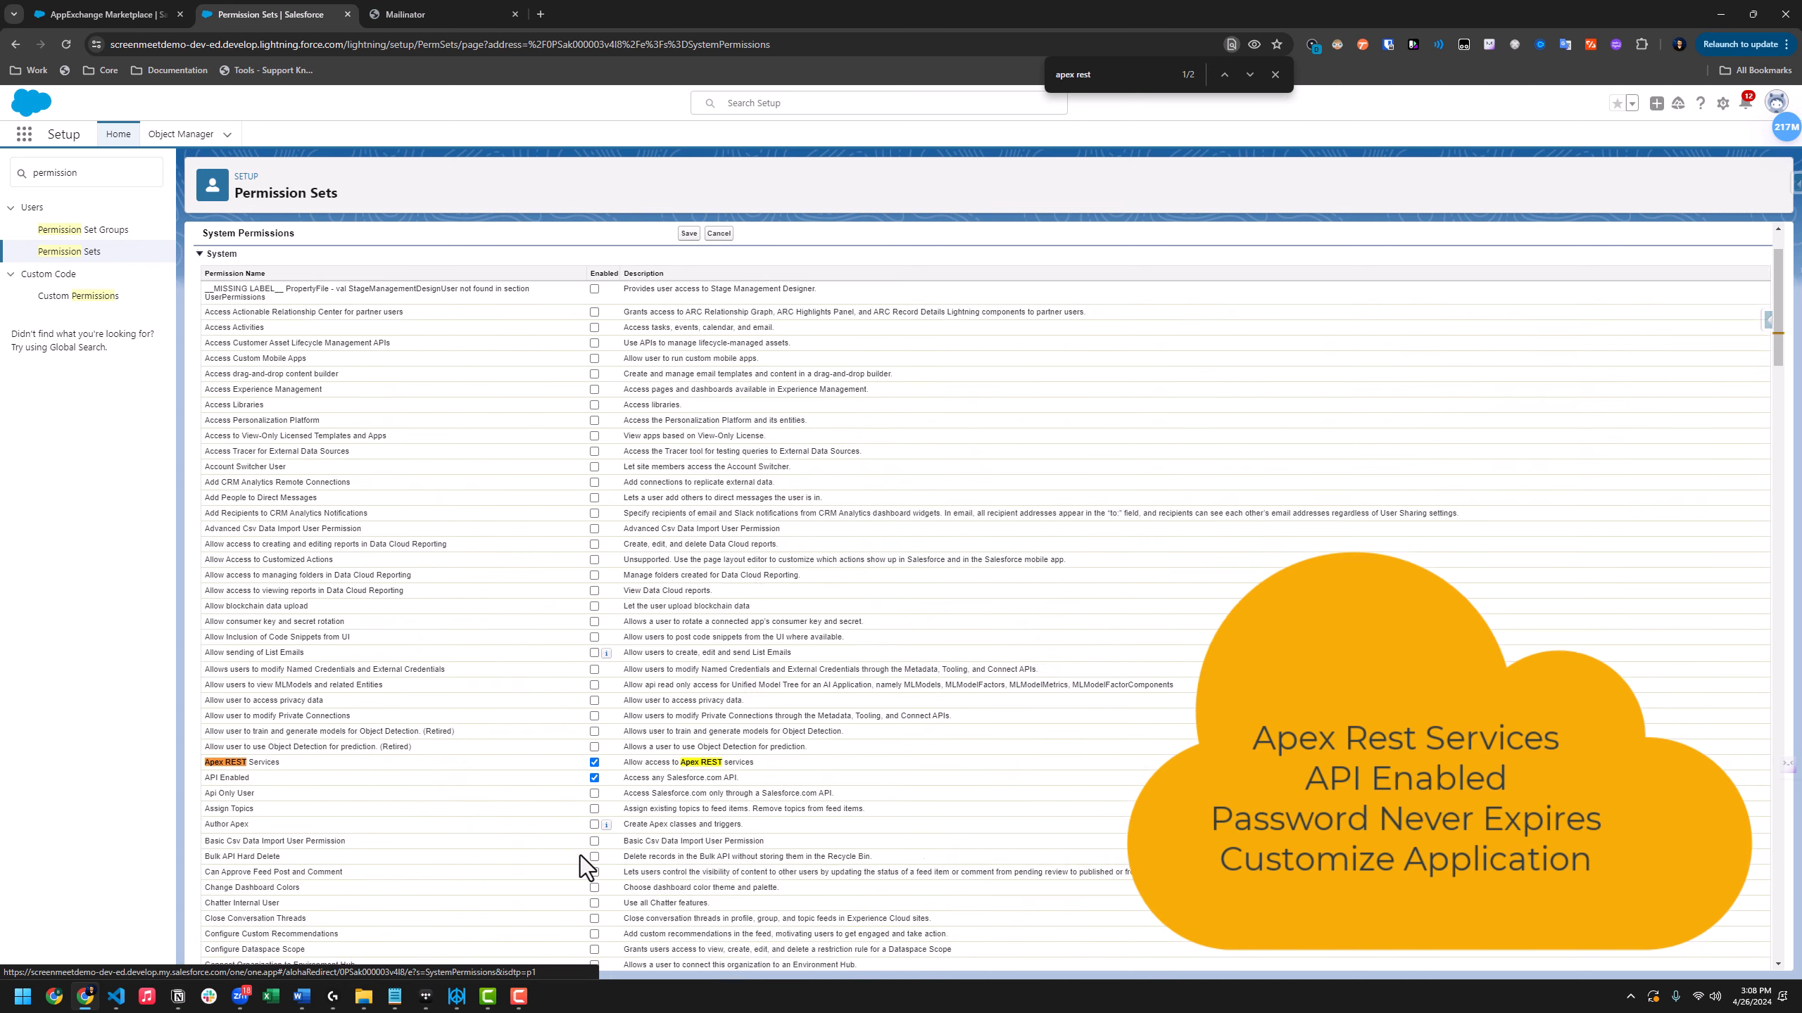
Enable the Customize Application and Password Never Expires system permissions
{"action": "key", "text": "ctrl+f"}
{"action": "type", "text": "cus"}
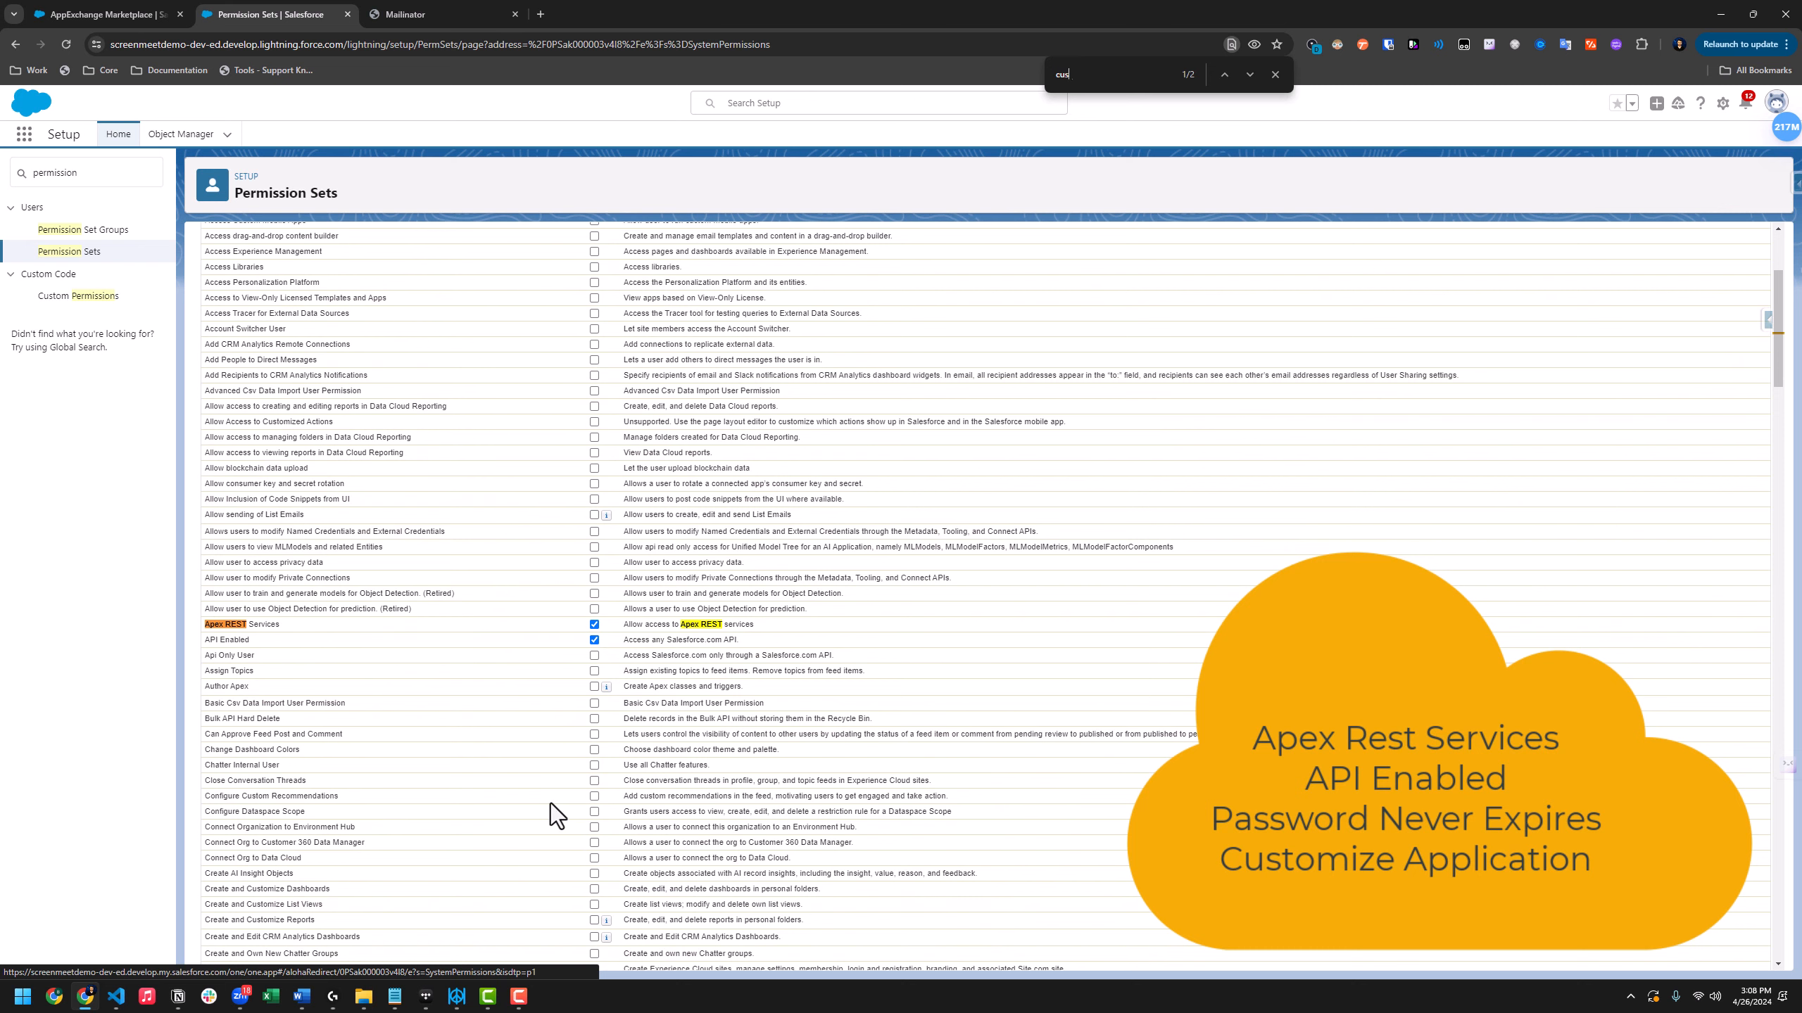
{"action": "type", "text": "tomize application"}
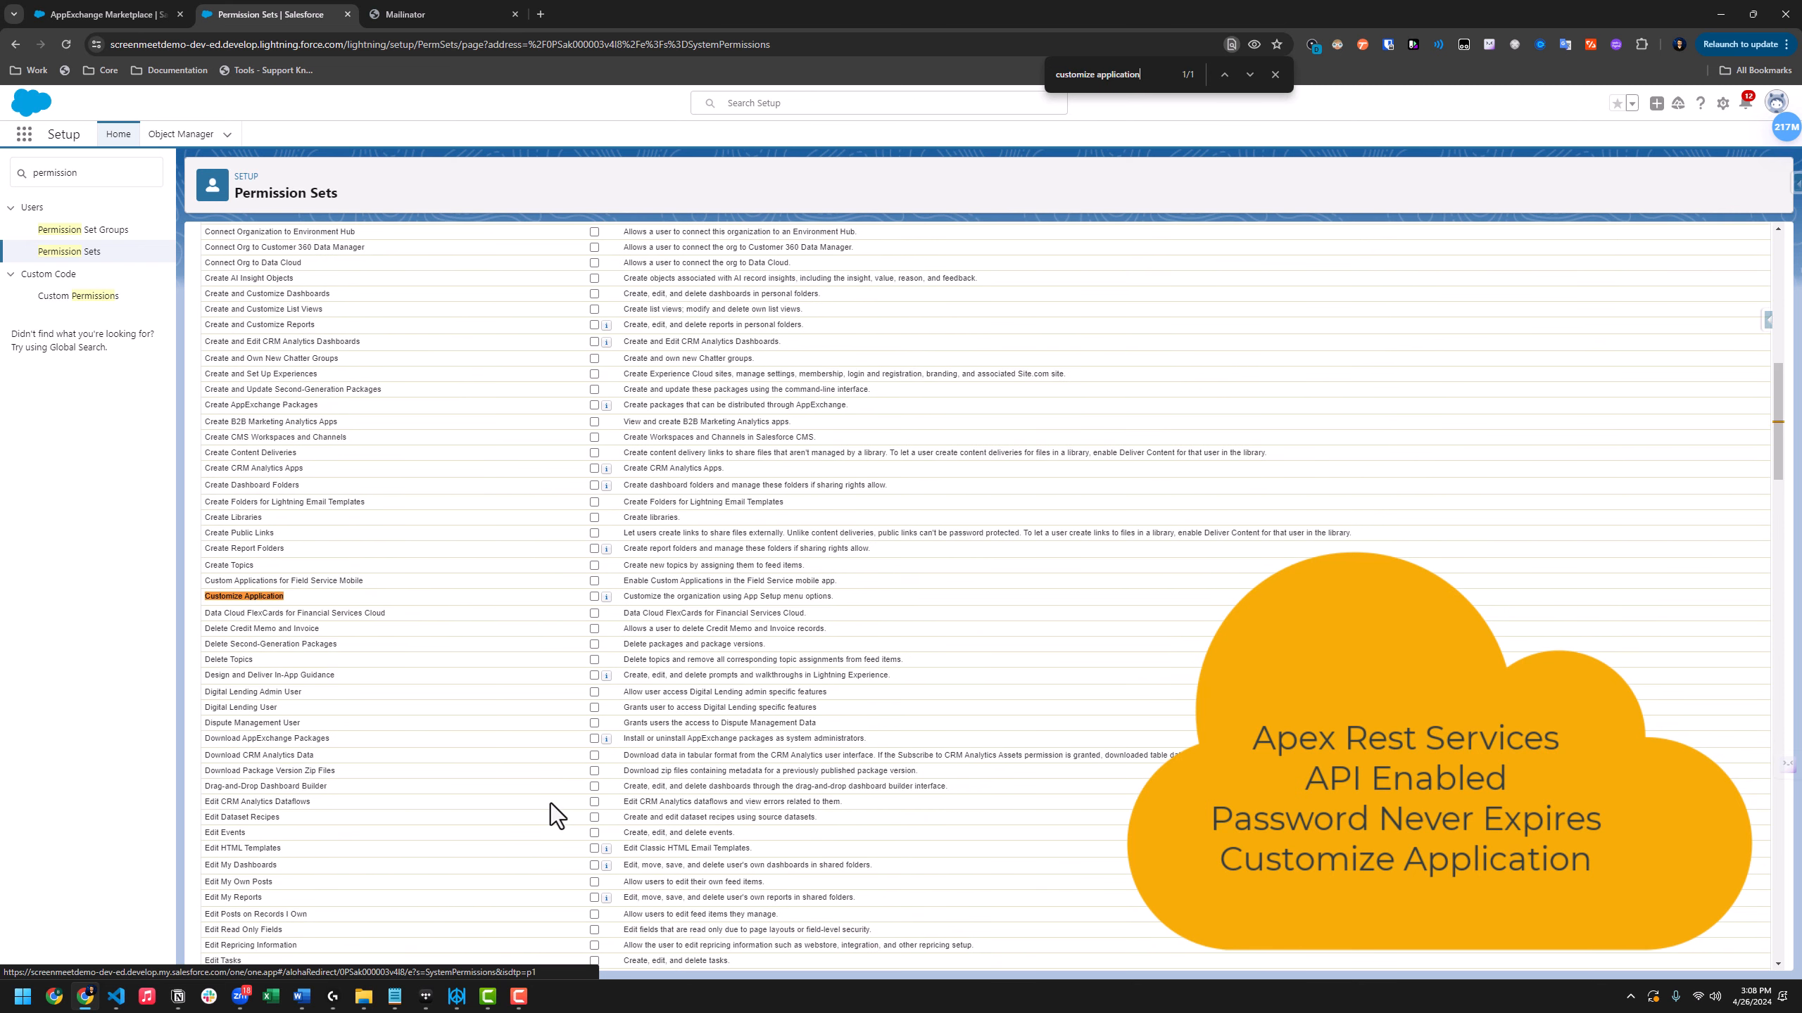
{"action": "left_click", "coordinate": [593, 596]}
{"action": "key", "text": "ctrl+f"}
{"action": "type", "text": "password"}
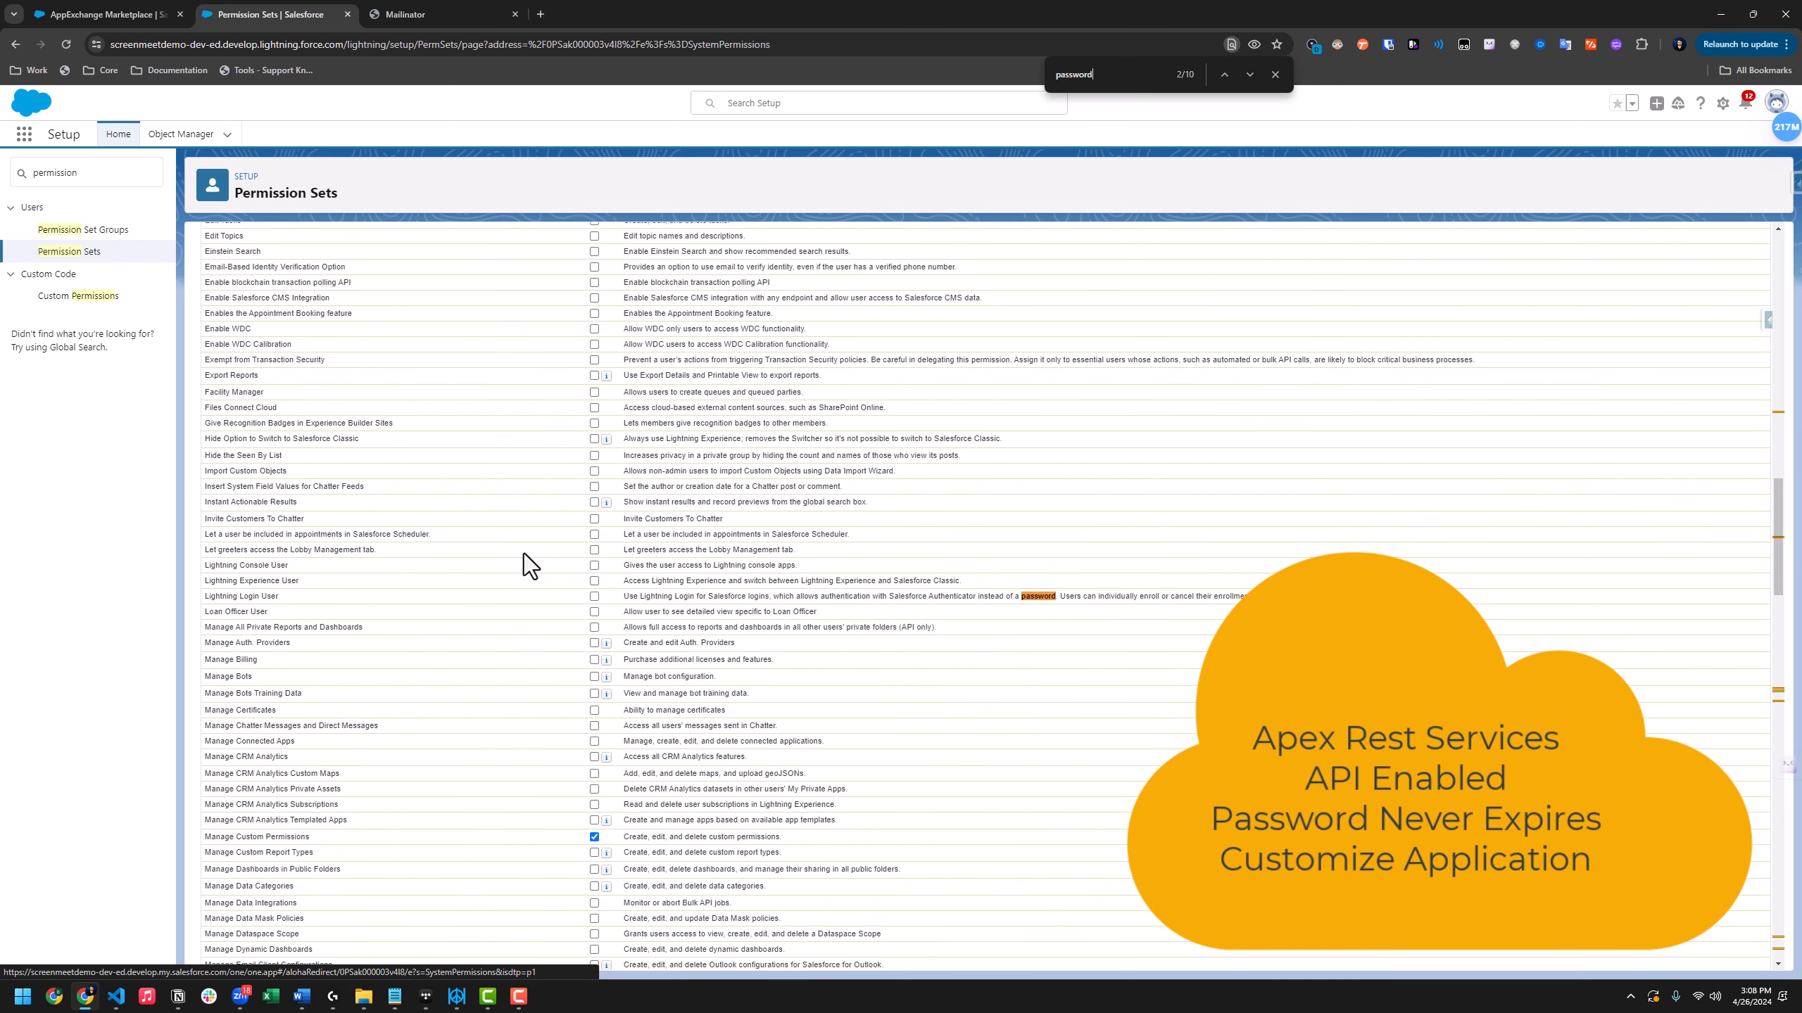
{"action": "type", "text": " never expires"}
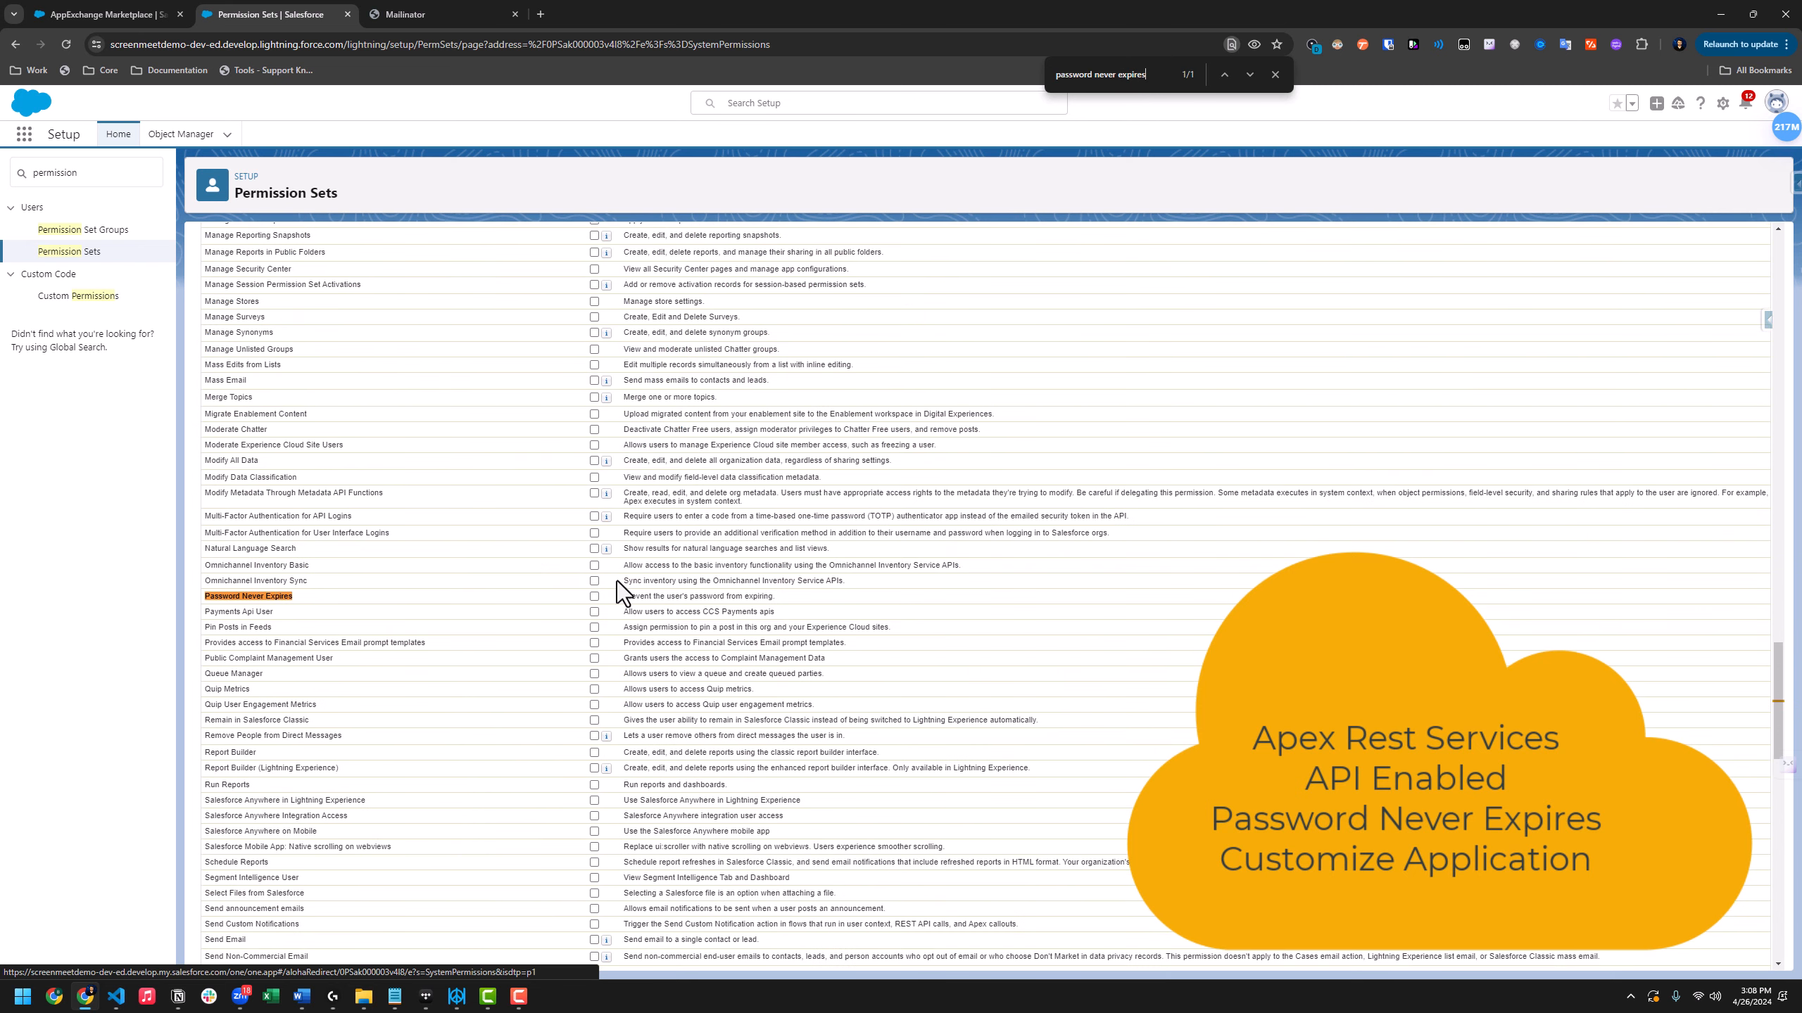
{"action": "left_click", "coordinate": [594, 596]}
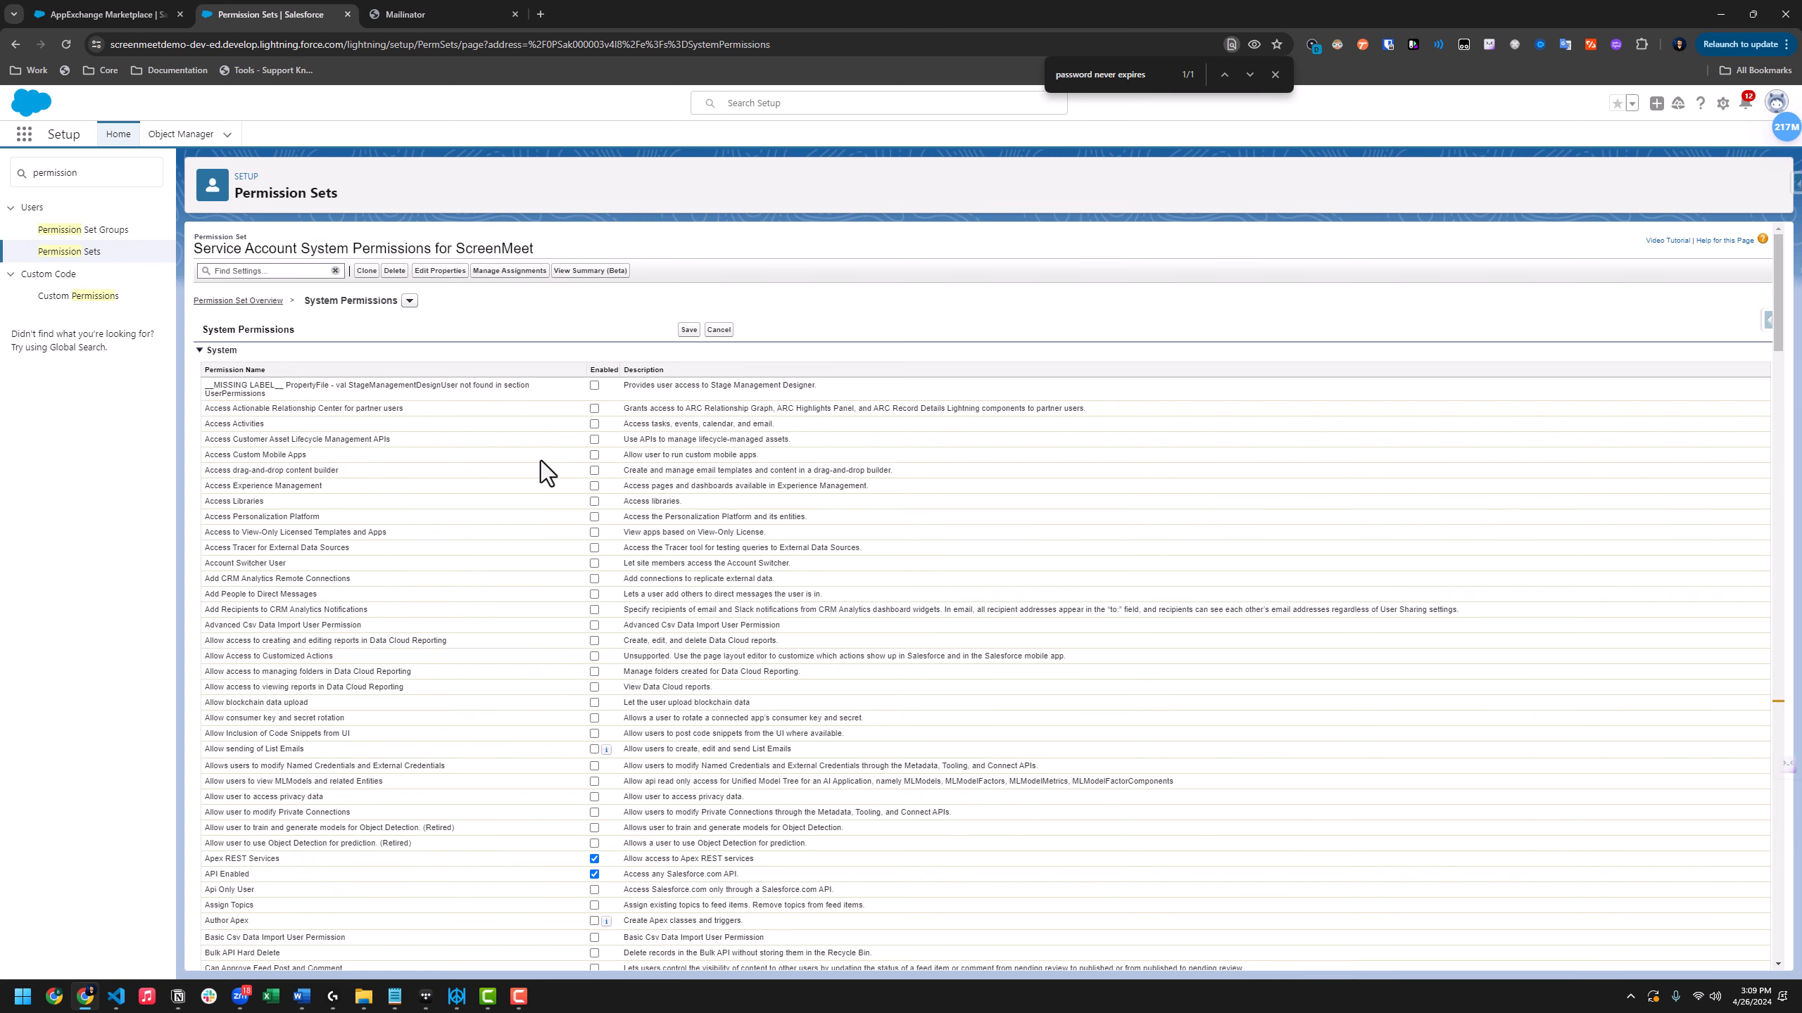
Save the system permission changes and confirm the save
{"action": "left_click", "coordinate": [689, 329]}
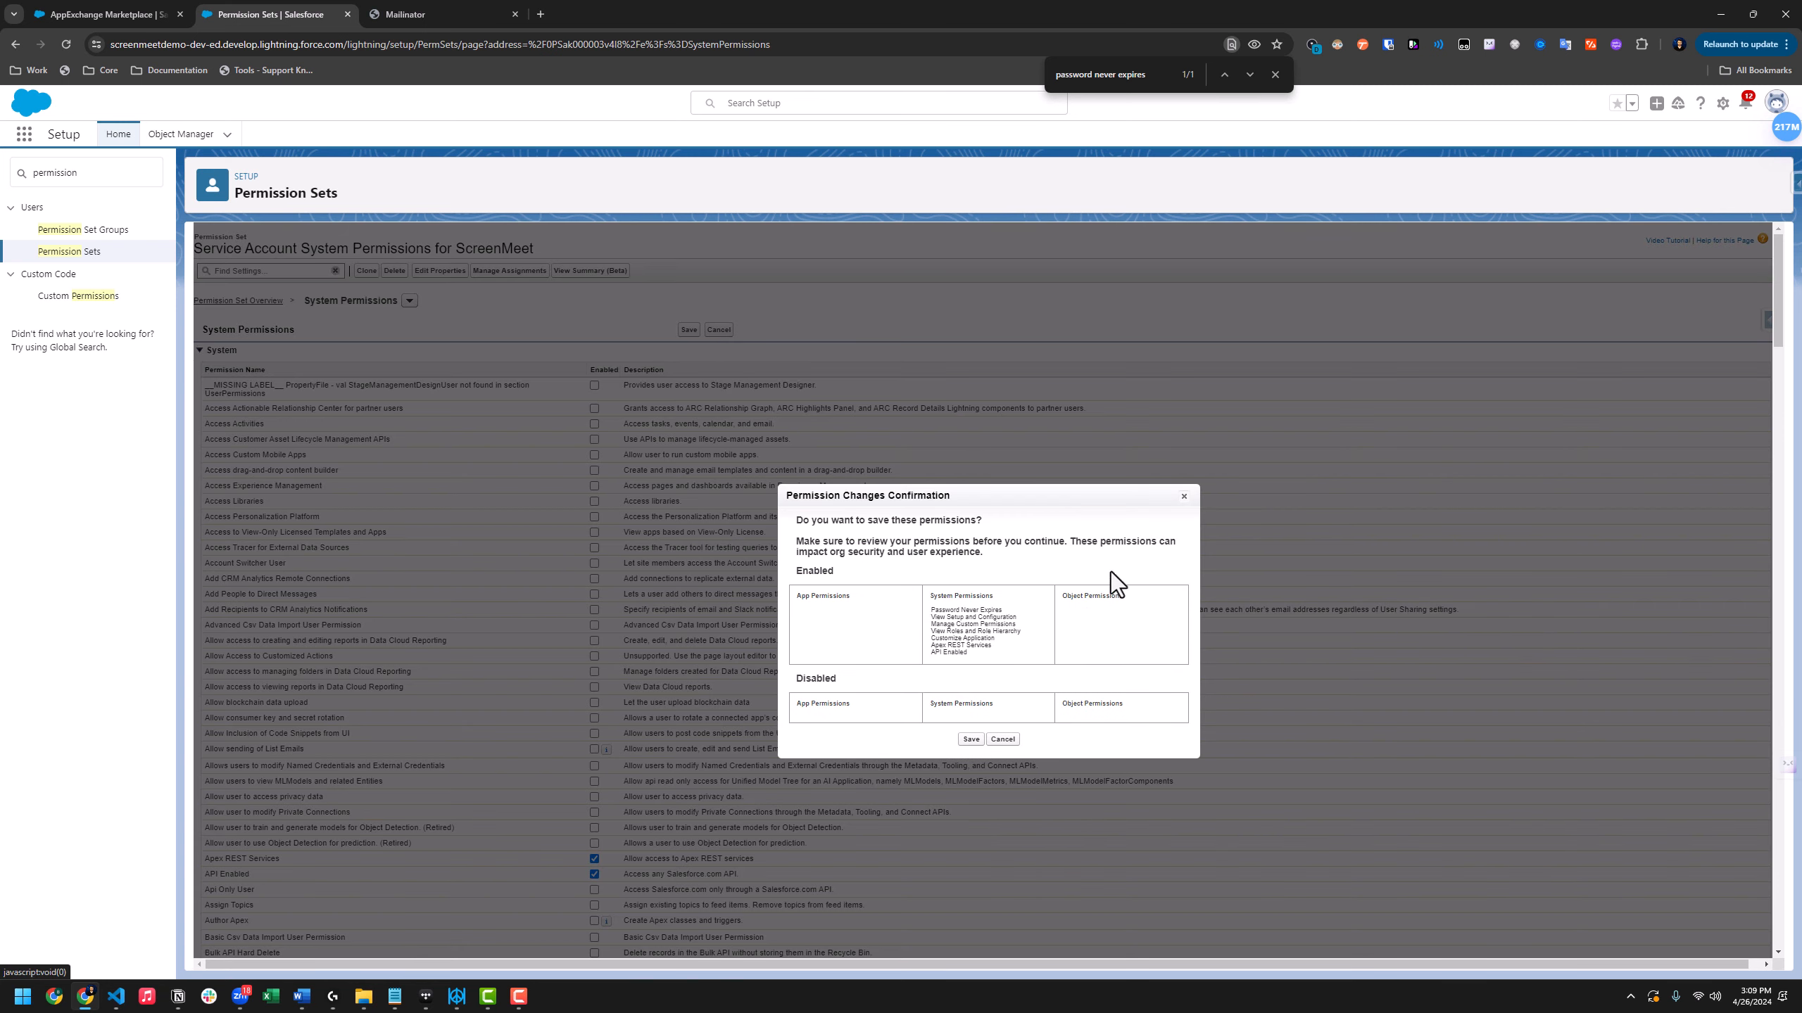
{"action": "left_click", "coordinate": [971, 740]}
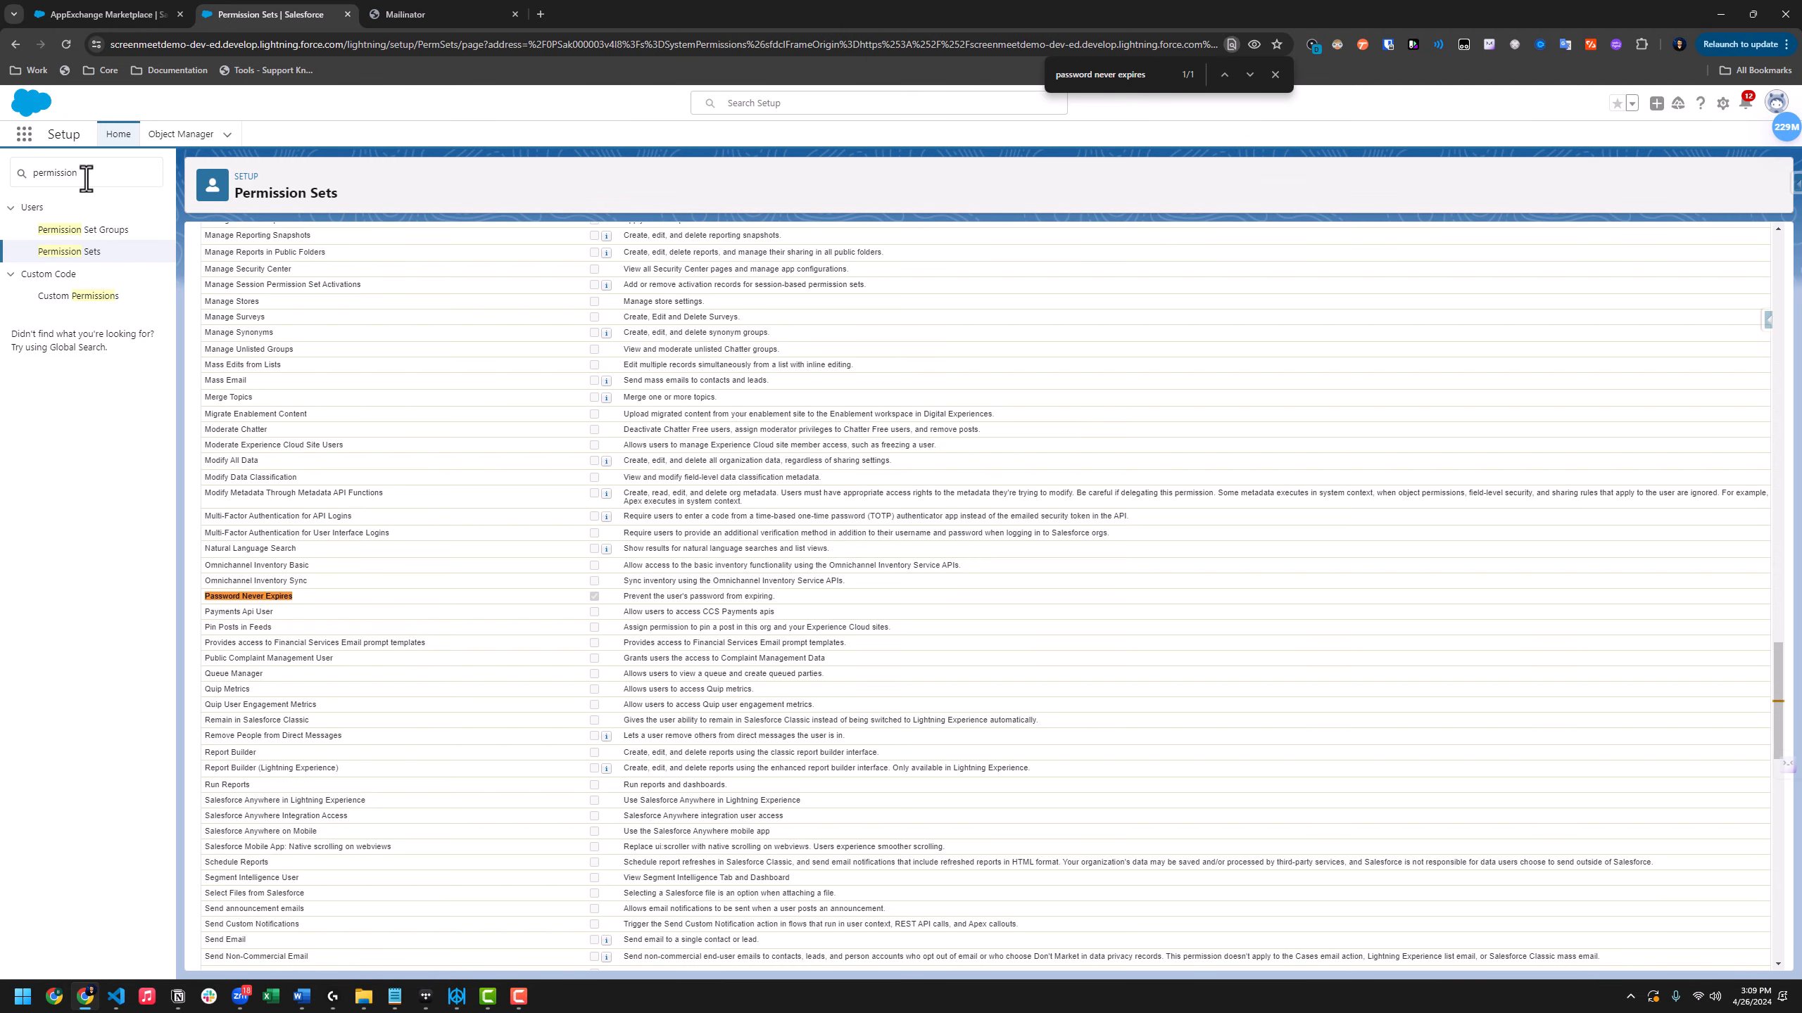
{"action": "left_click", "coordinate": [86, 178]}
Open the ScreenMeet service account from Users and edit its Permission Set Assignments
{"action": "key", "text": "ctrl+a"}
{"action": "type", "text": "users"}
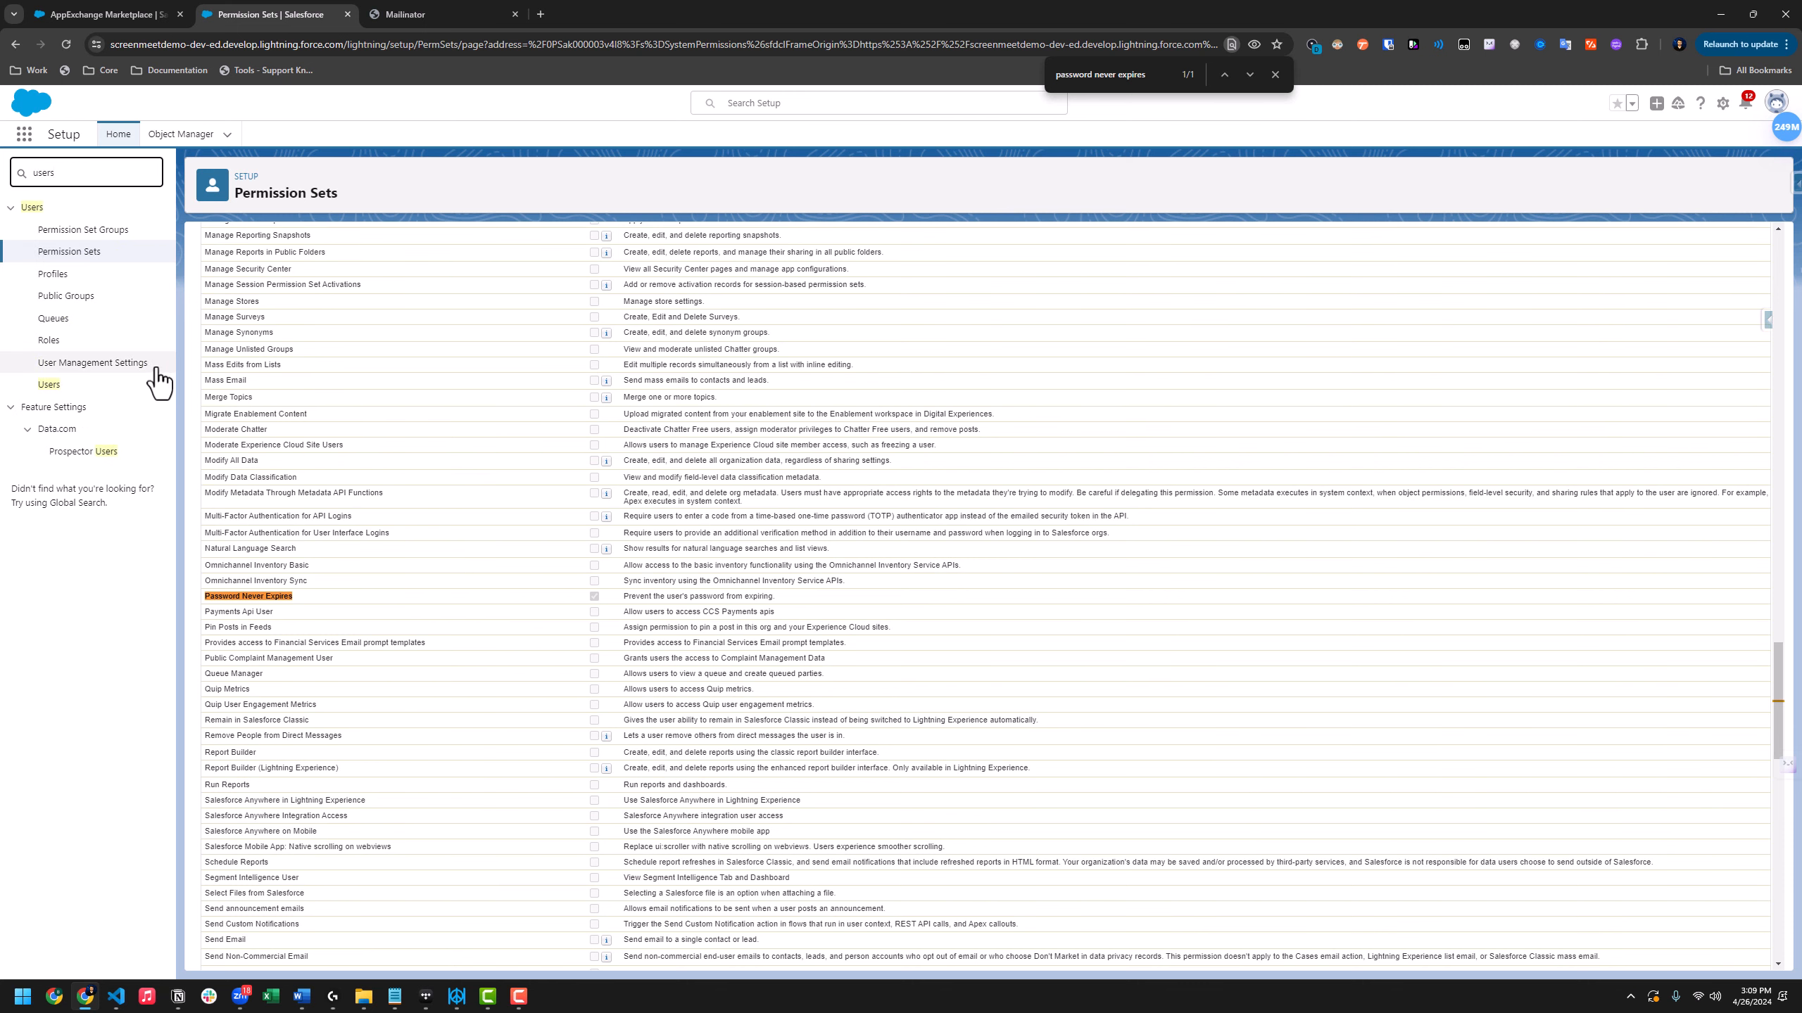
{"action": "left_click", "coordinate": [49, 385]}
{"action": "left_click", "coordinate": [285, 387]}
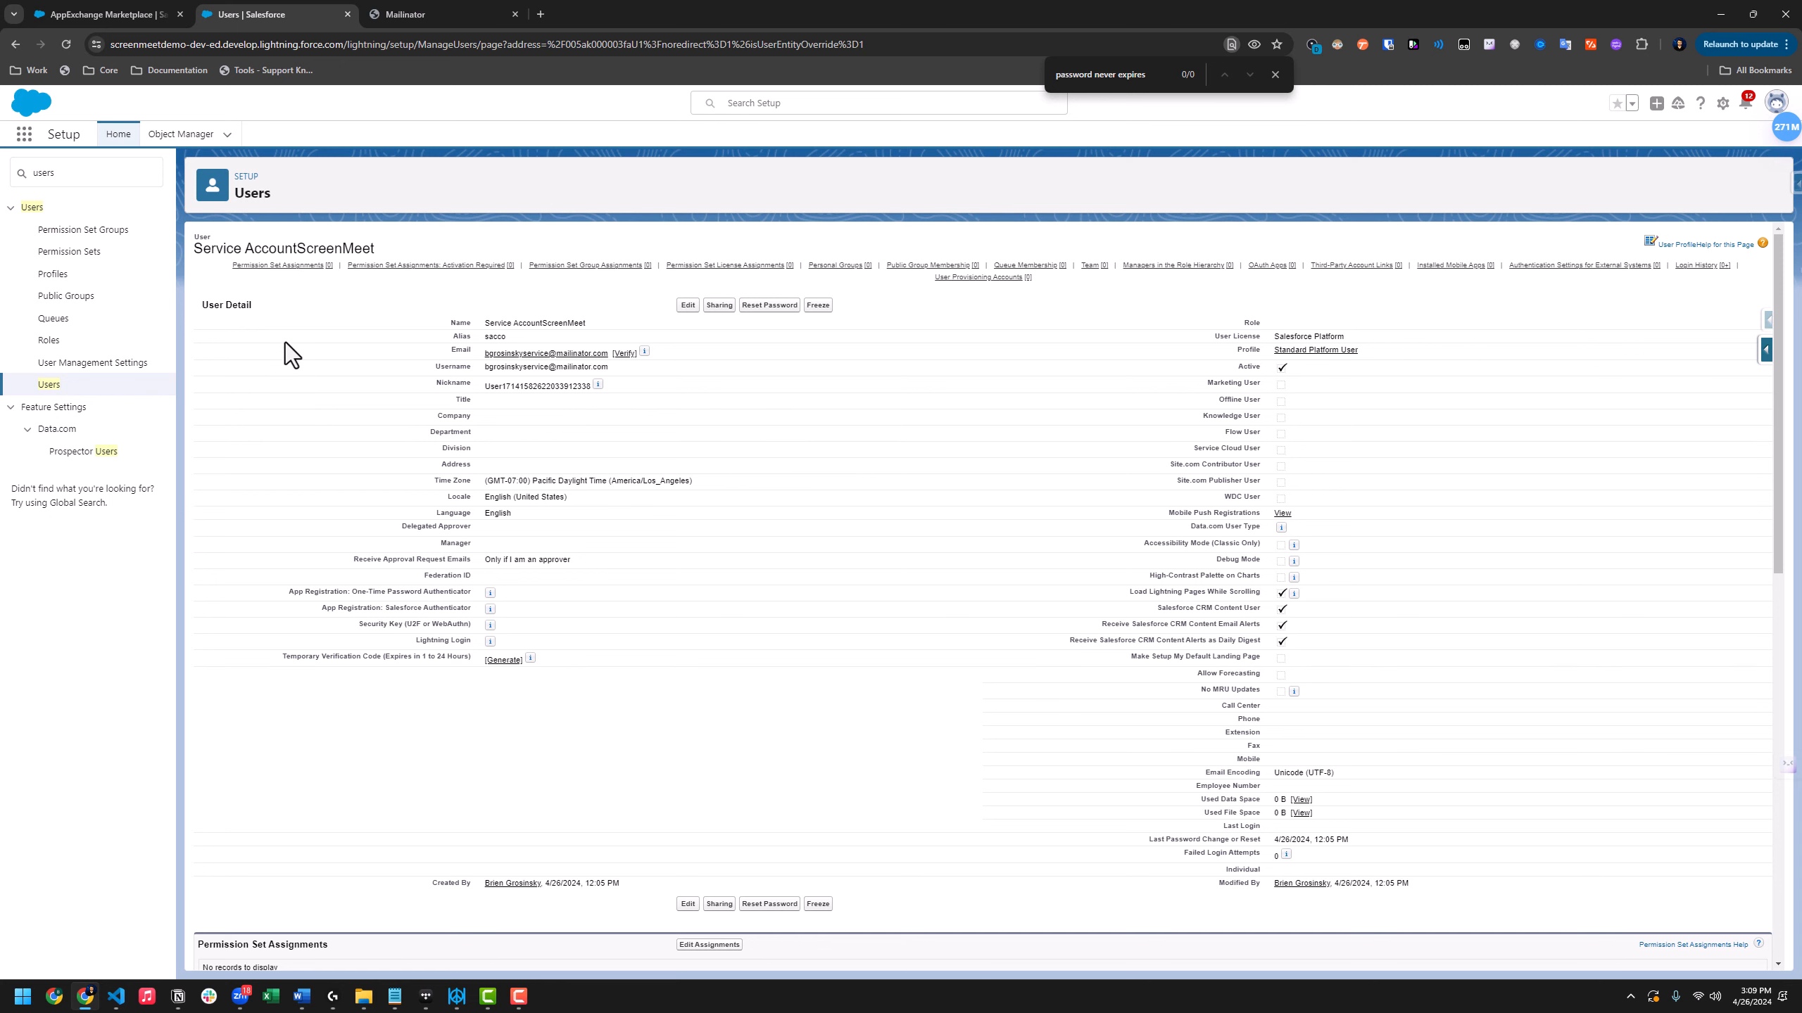
{"action": "left_click", "coordinate": [265, 267]}
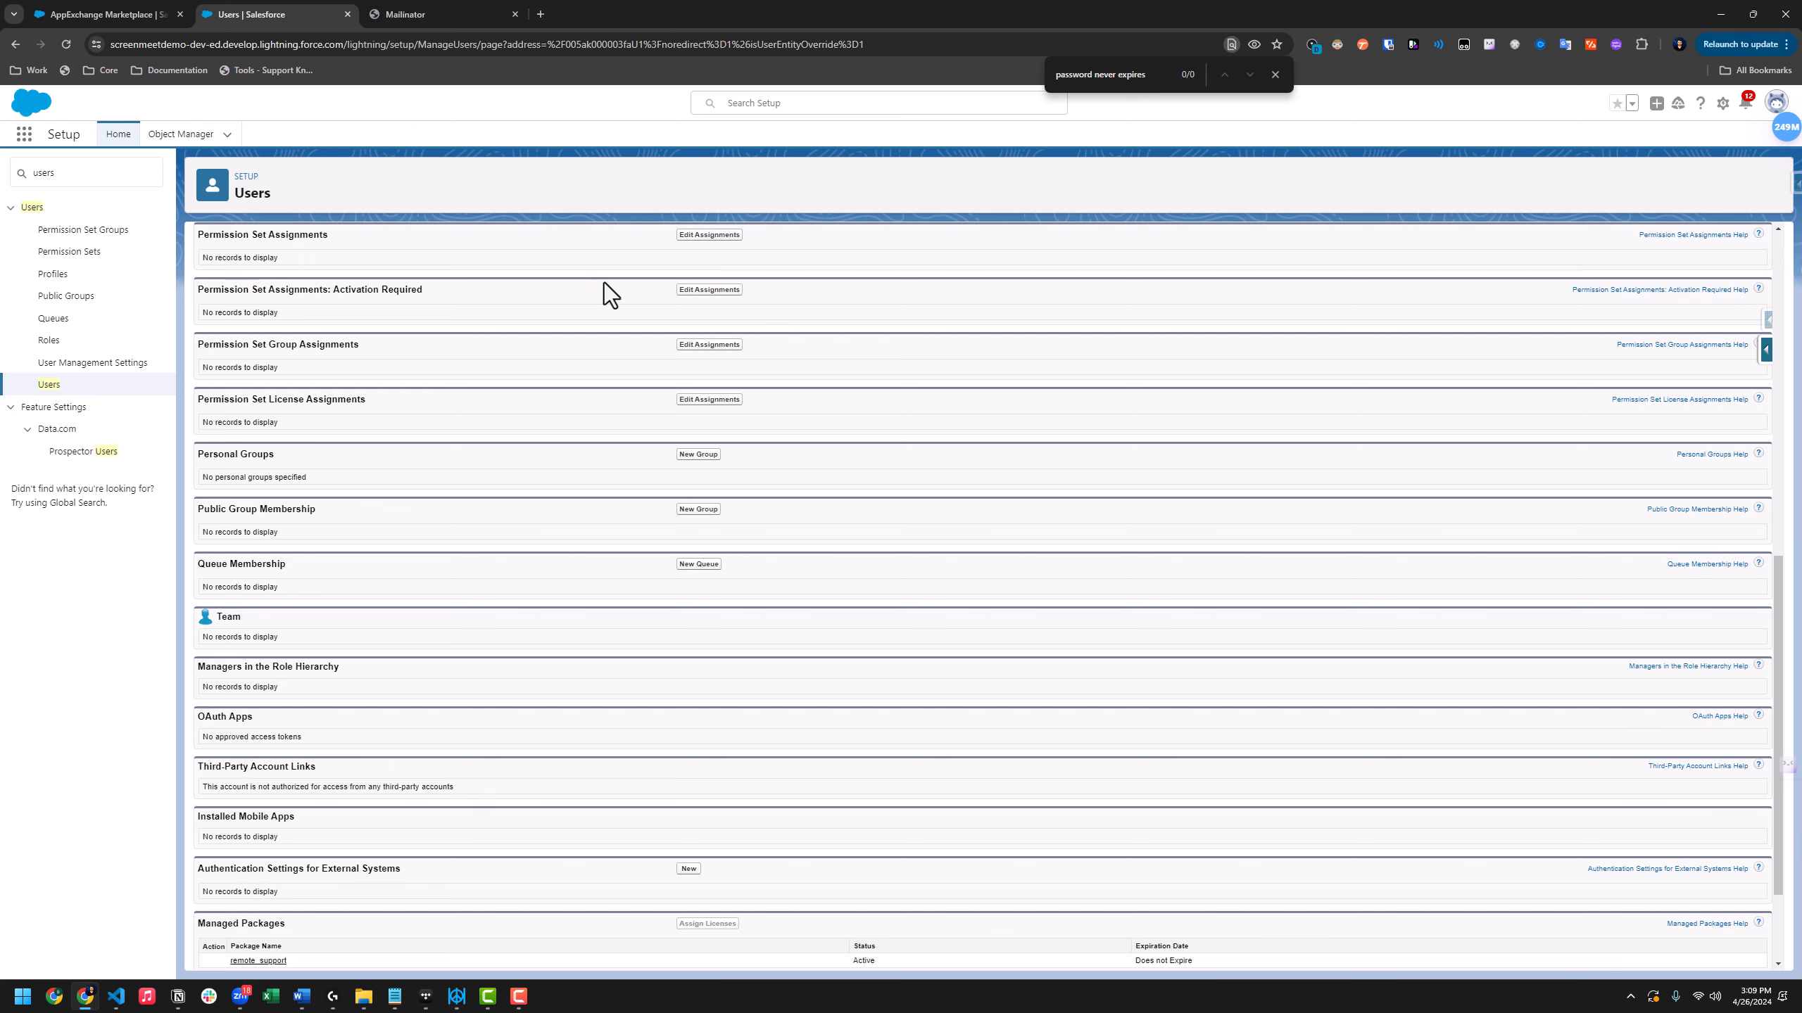
{"action": "left_click", "coordinate": [709, 235]}
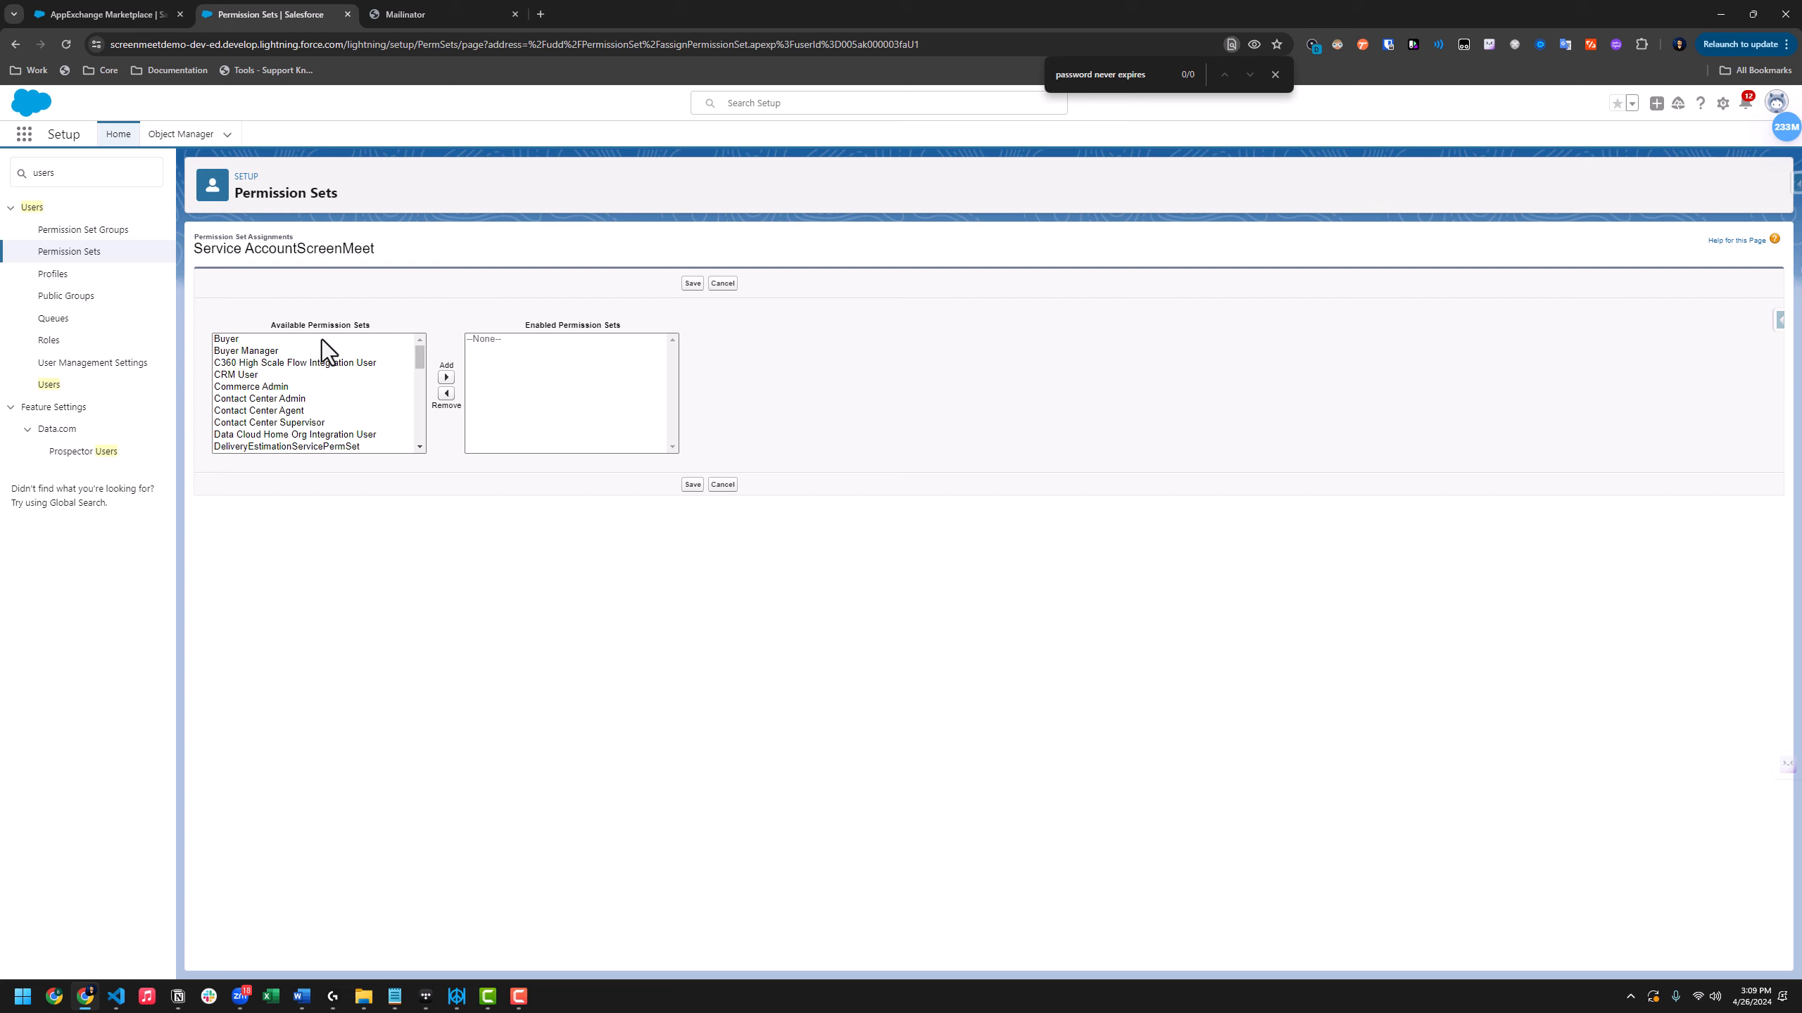
Enable the ScreenMeet Service and Service Account System Permissions for ScreenMeet sets for the service account, then save
{"action": "left_click", "coordinate": [330, 389]}
{"action": "key", "text": "s"}
{"action": "scroll", "coordinate": [326, 402], "scroll_direction": "down", "scroll_amount": 2}
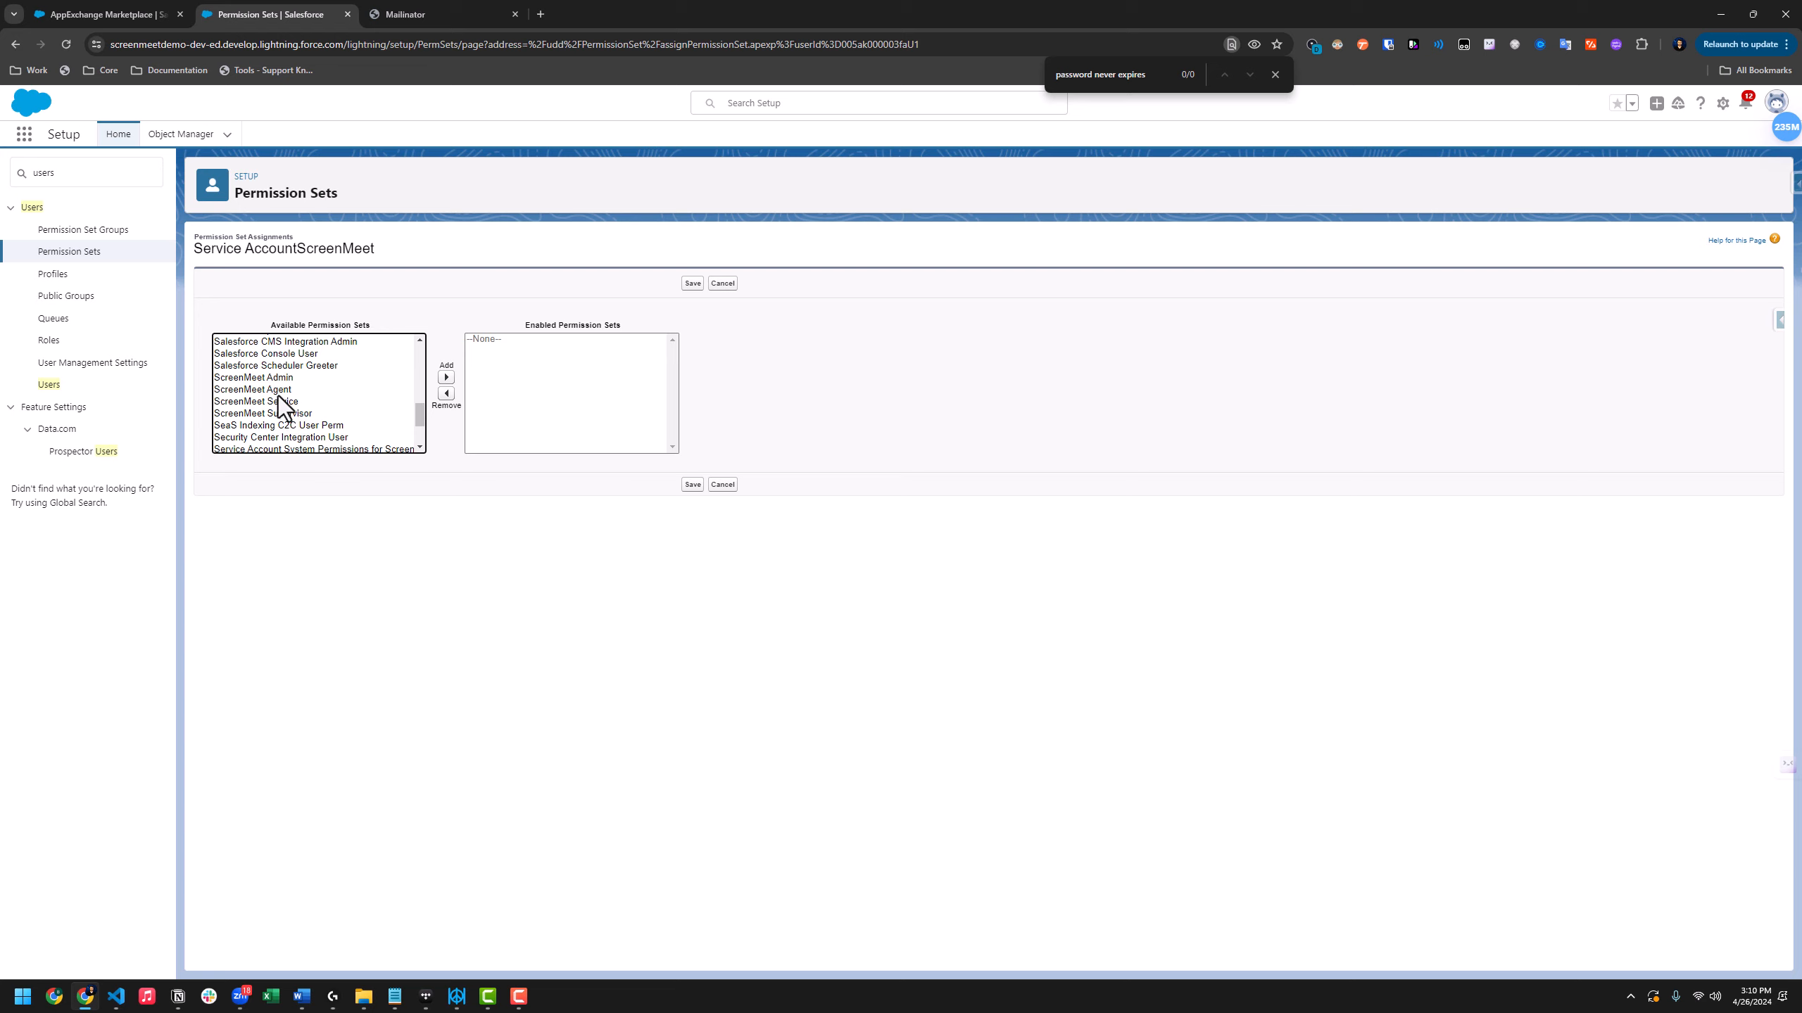
{"action": "left_click", "coordinate": [272, 401]}
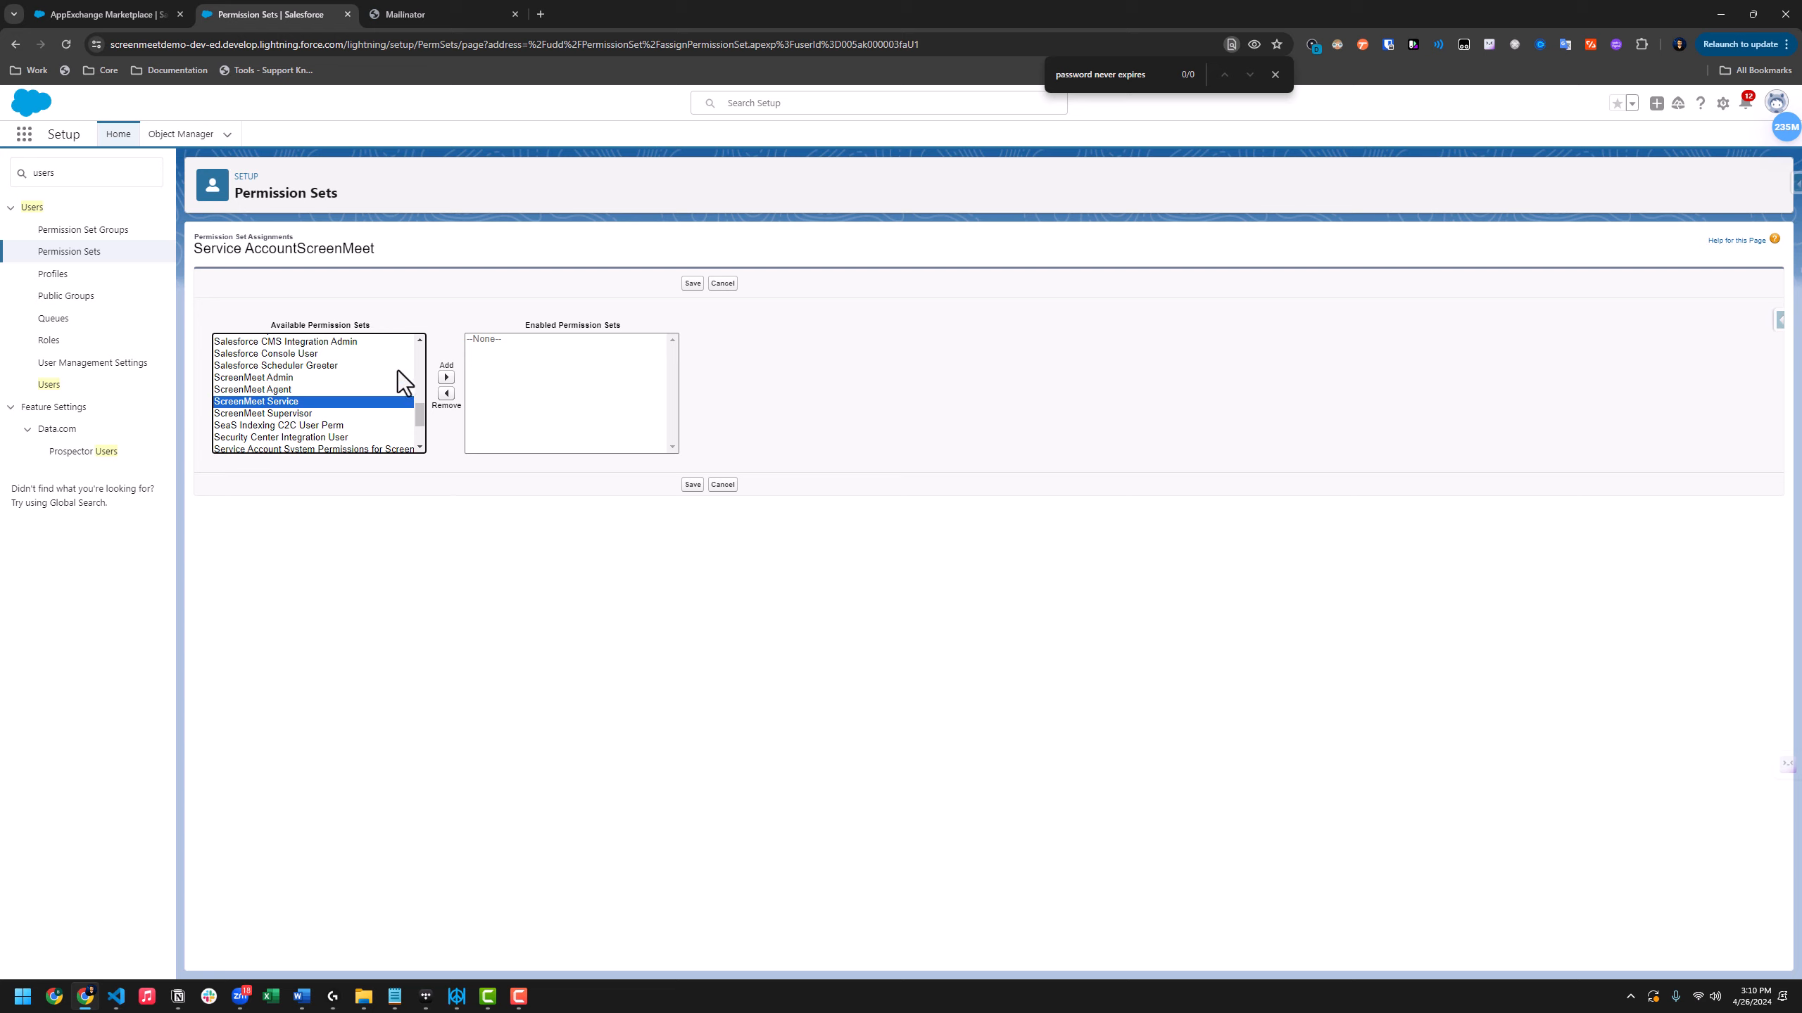
{"action": "left_click", "coordinate": [446, 377]}
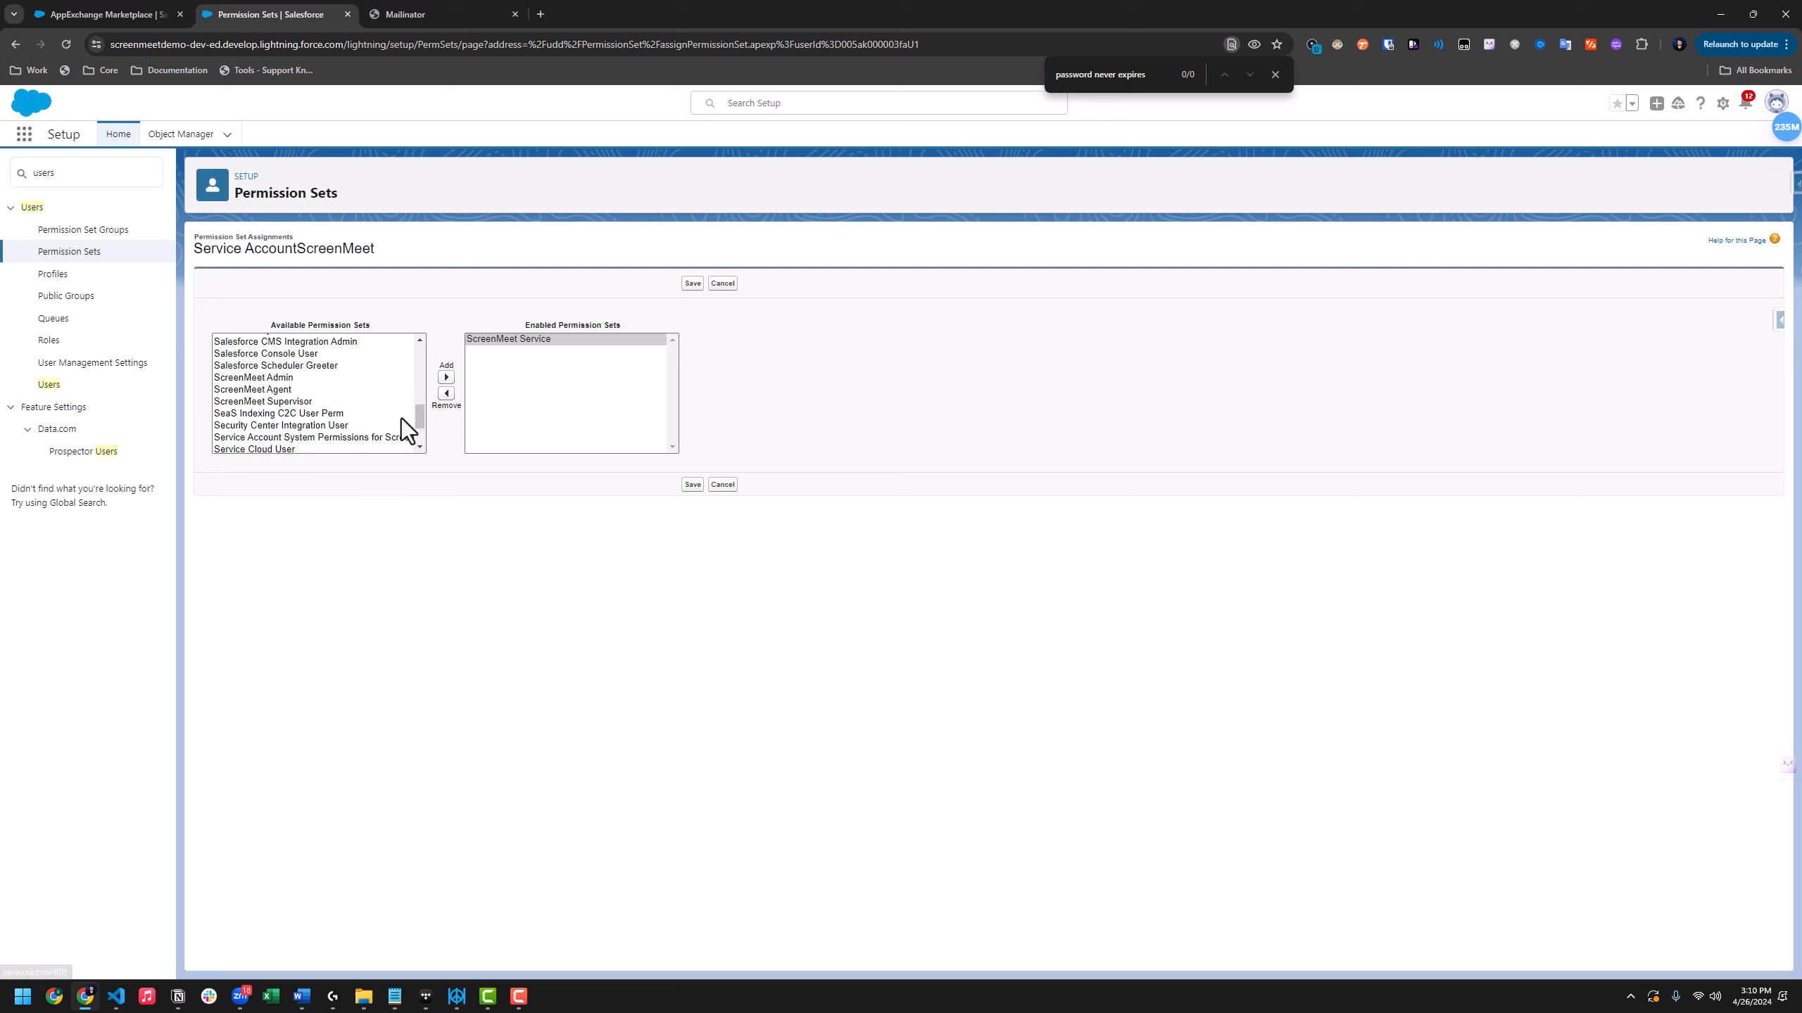
{"action": "left_click", "coordinate": [325, 437]}
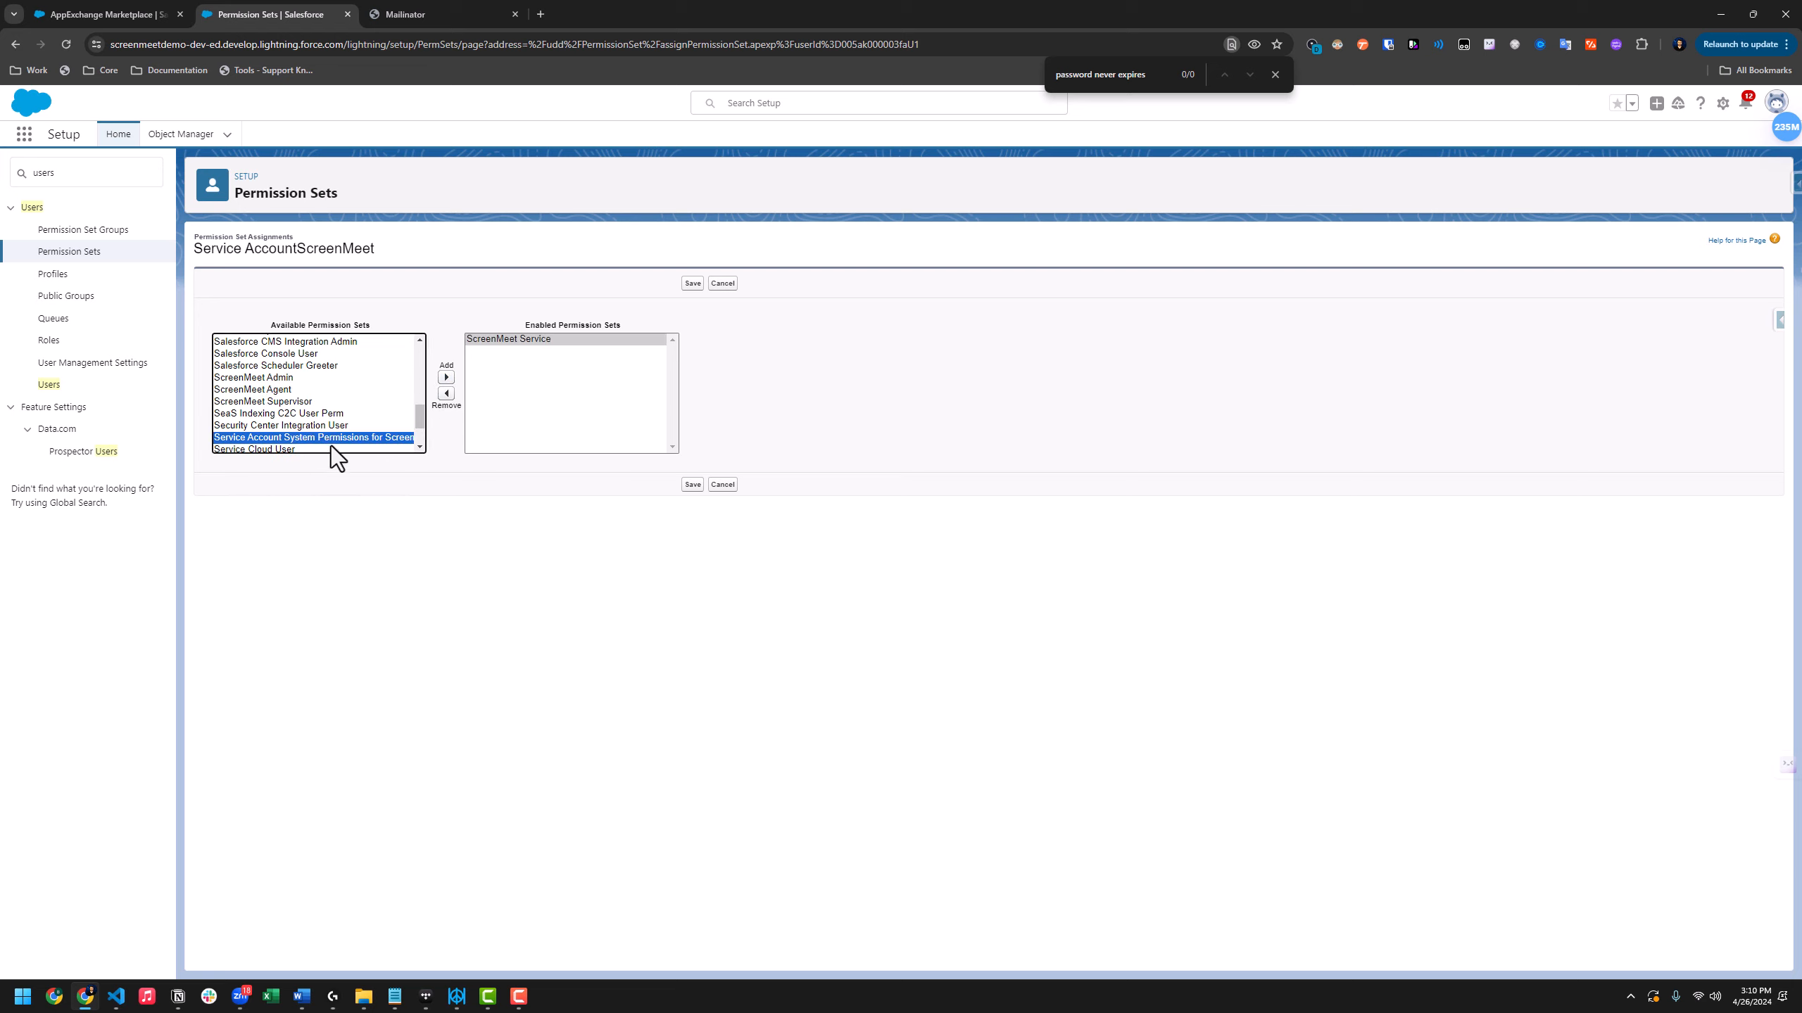
{"action": "left_click", "coordinate": [446, 376]}
{"action": "left_click", "coordinate": [693, 486]}
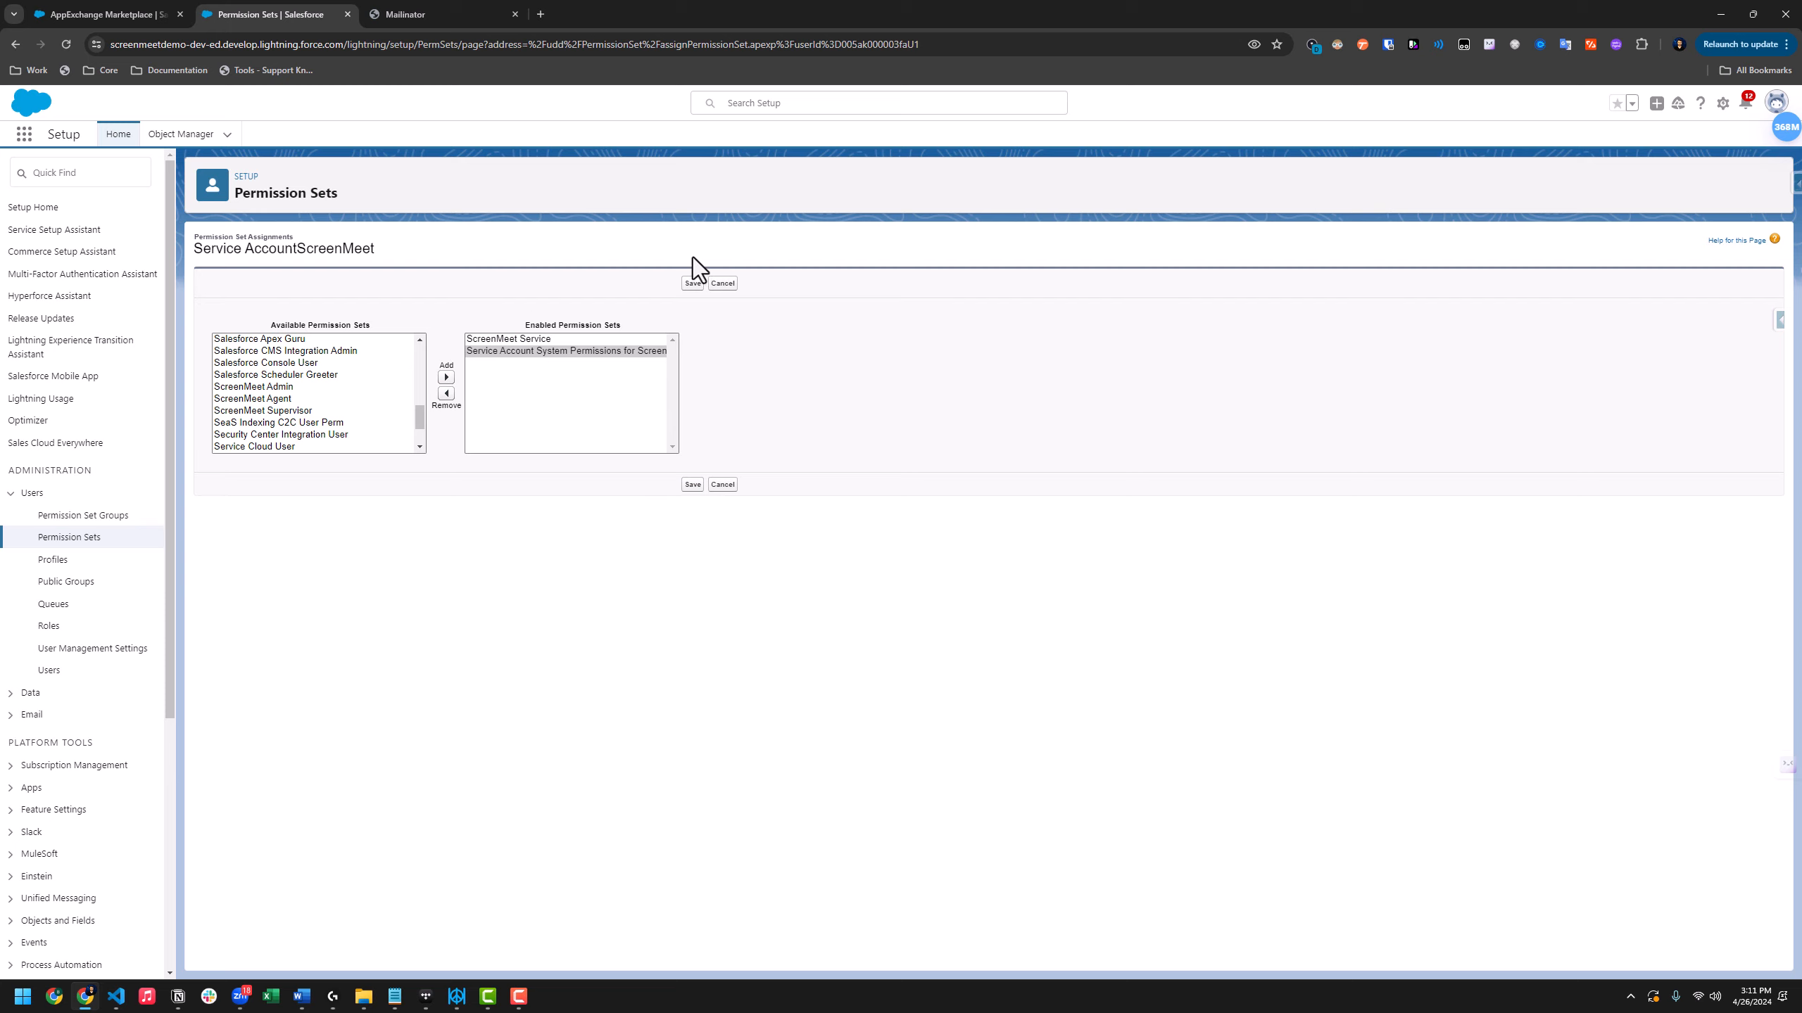
{"action": "left_click", "coordinate": [692, 284]}
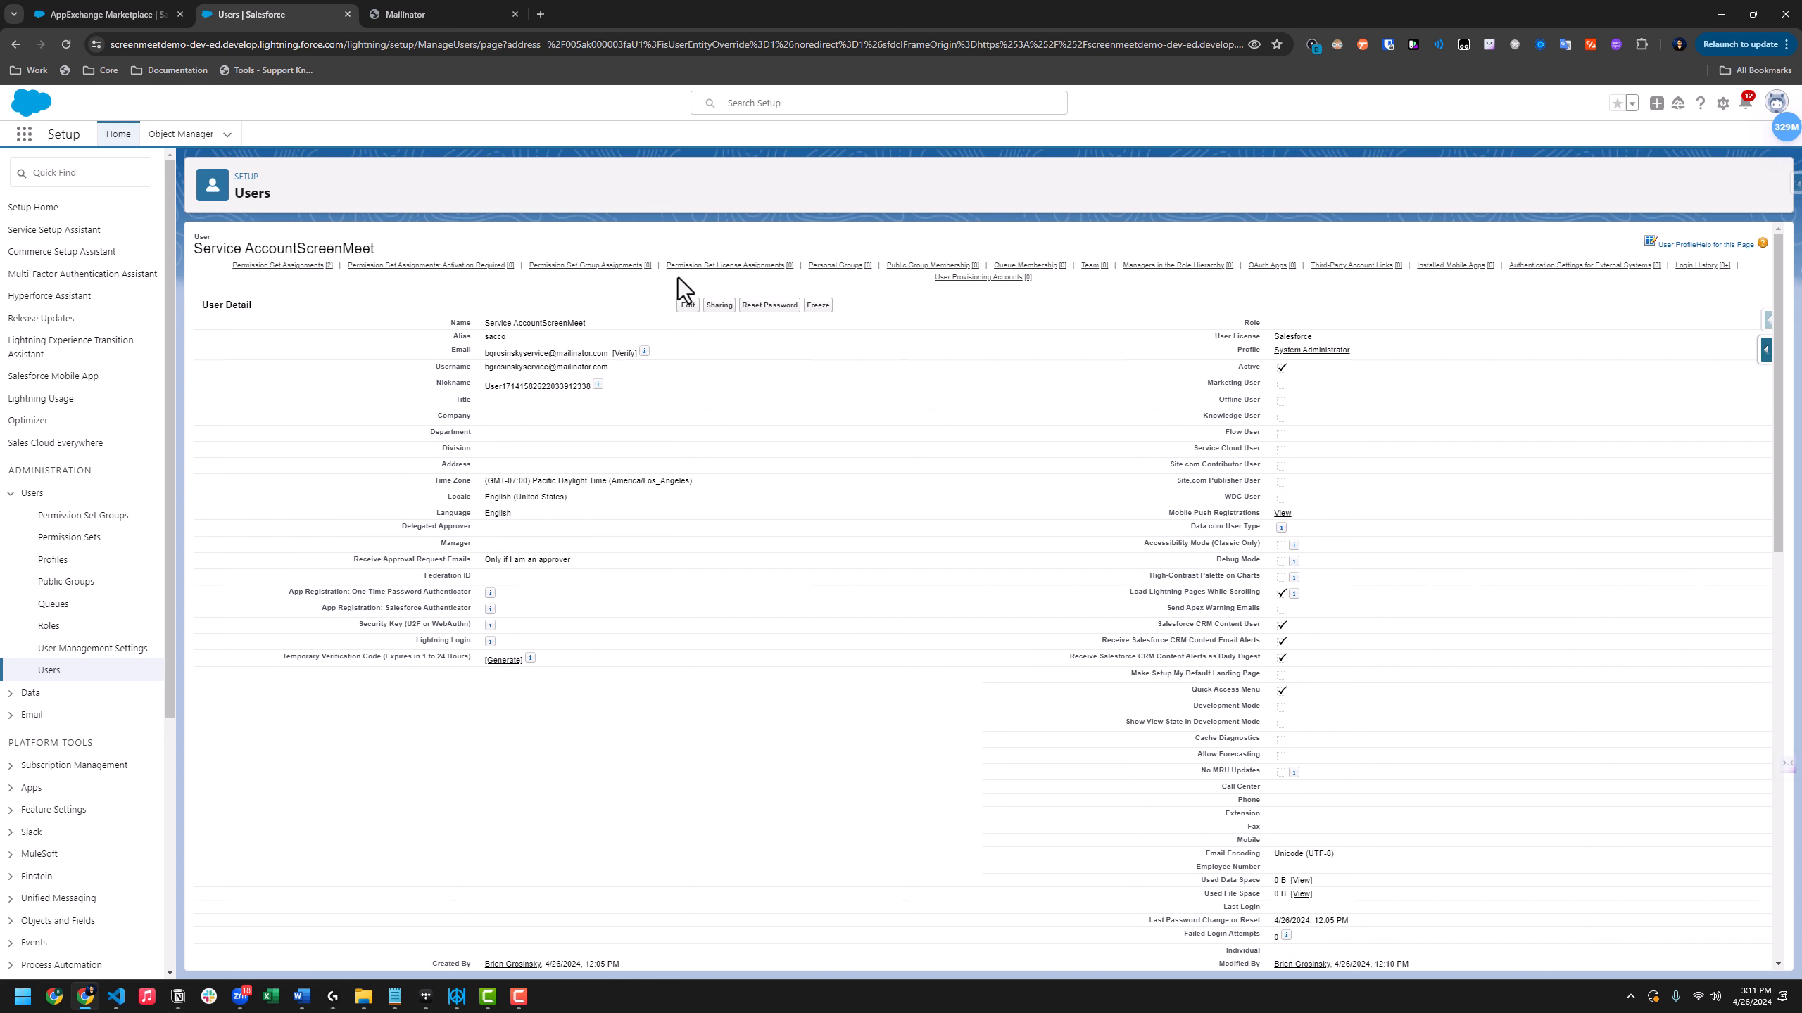
Reset the service account's password and check the Mailinator inbox for the reset email
{"action": "left_click", "coordinate": [768, 306]}
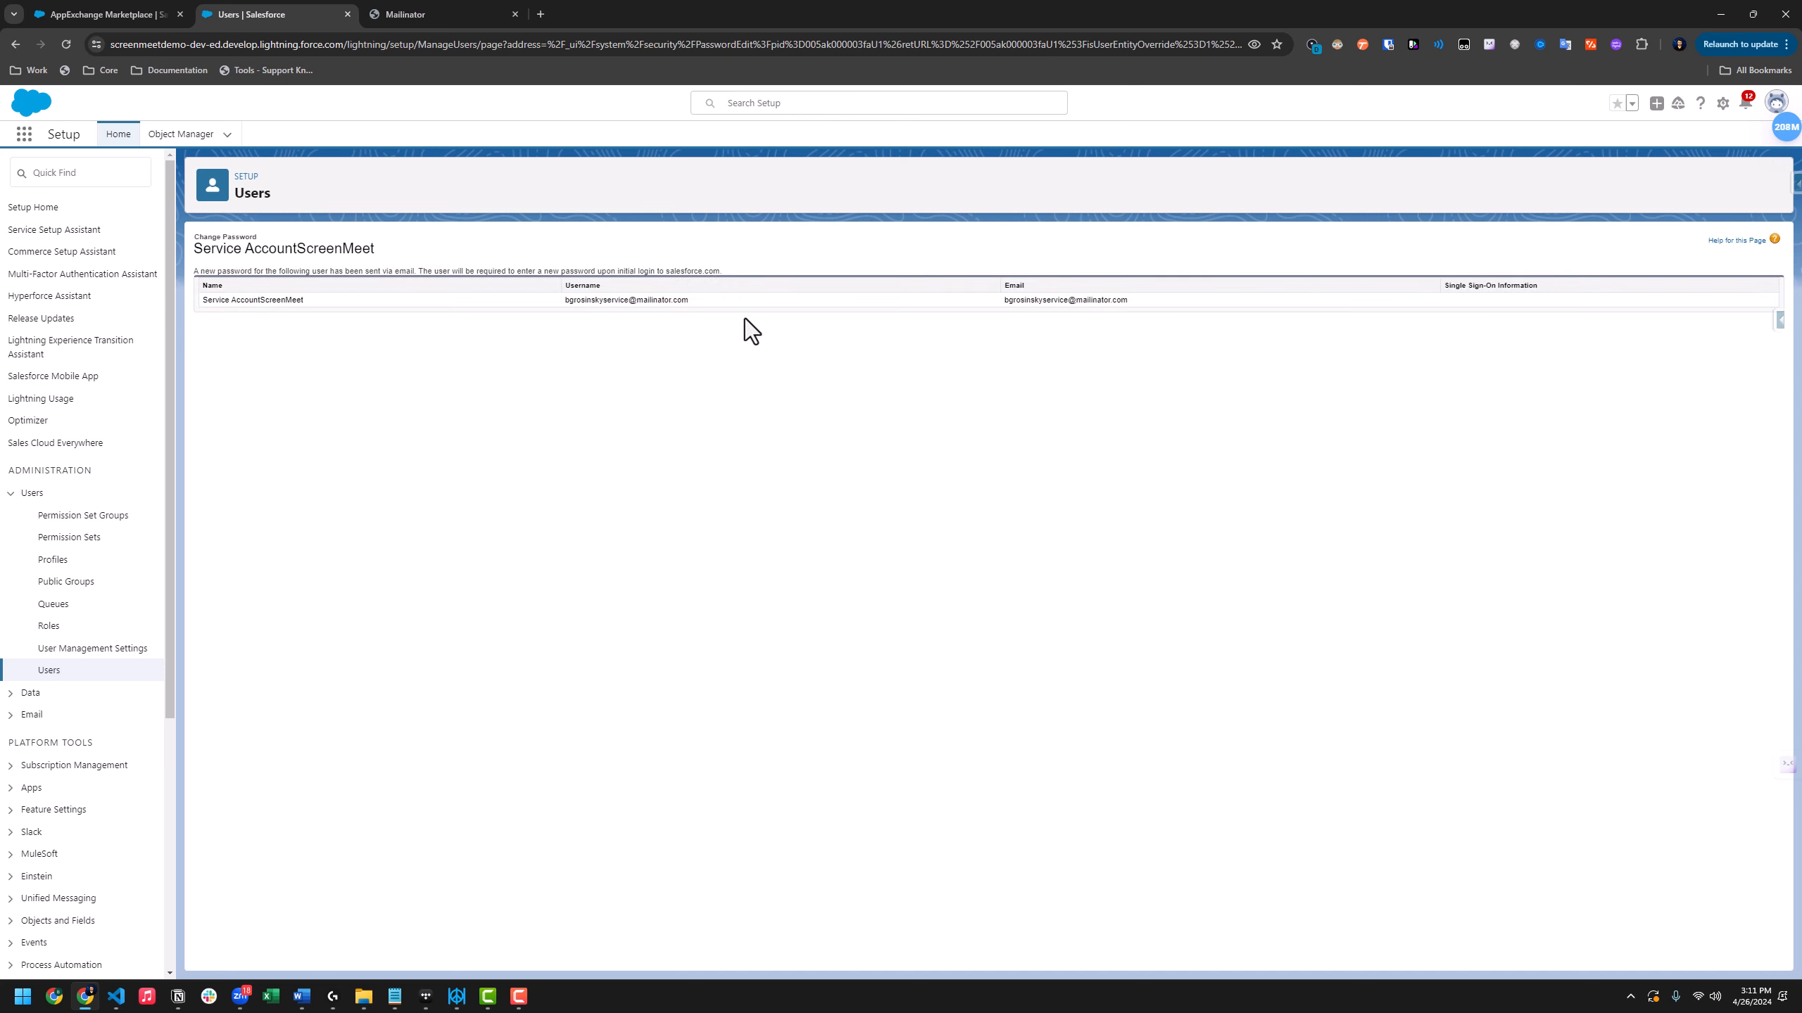
{"action": "key", "text": "ctrl+Tab"}
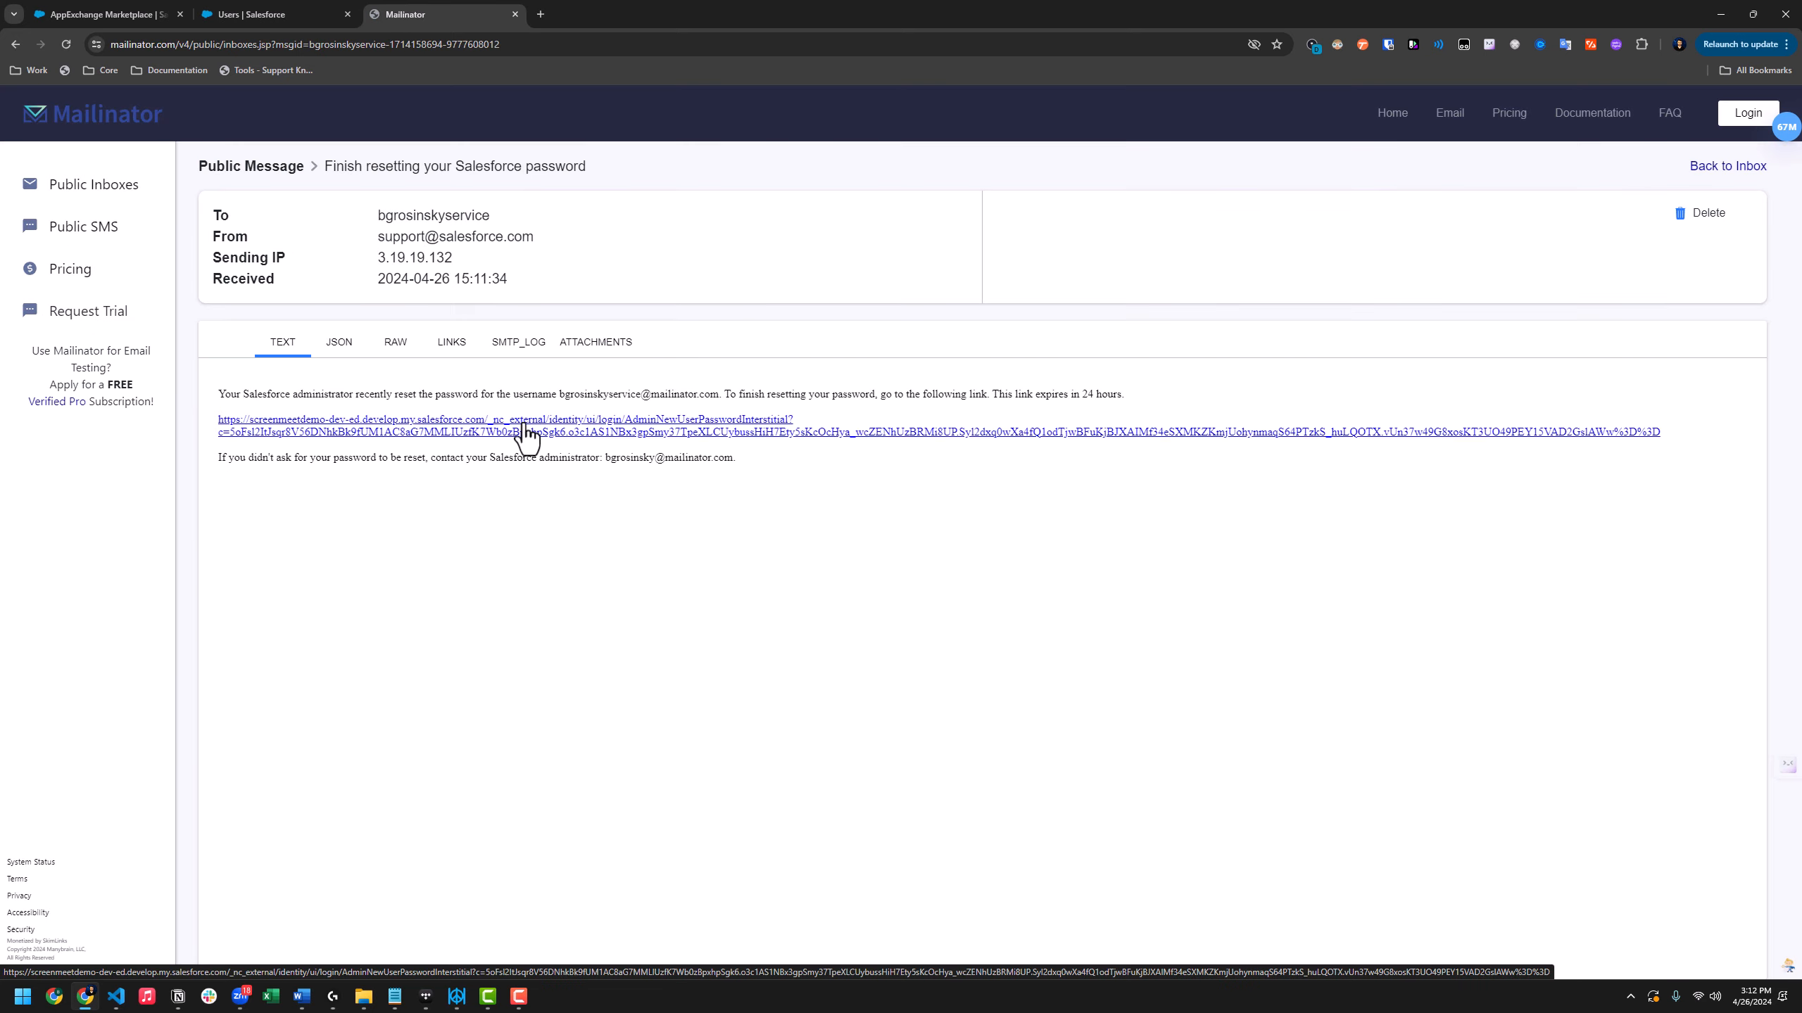
Follow the password-reset link in the 'Finish resetting your Salesforce password' email
{"action": "left_click", "coordinate": [525, 432]}
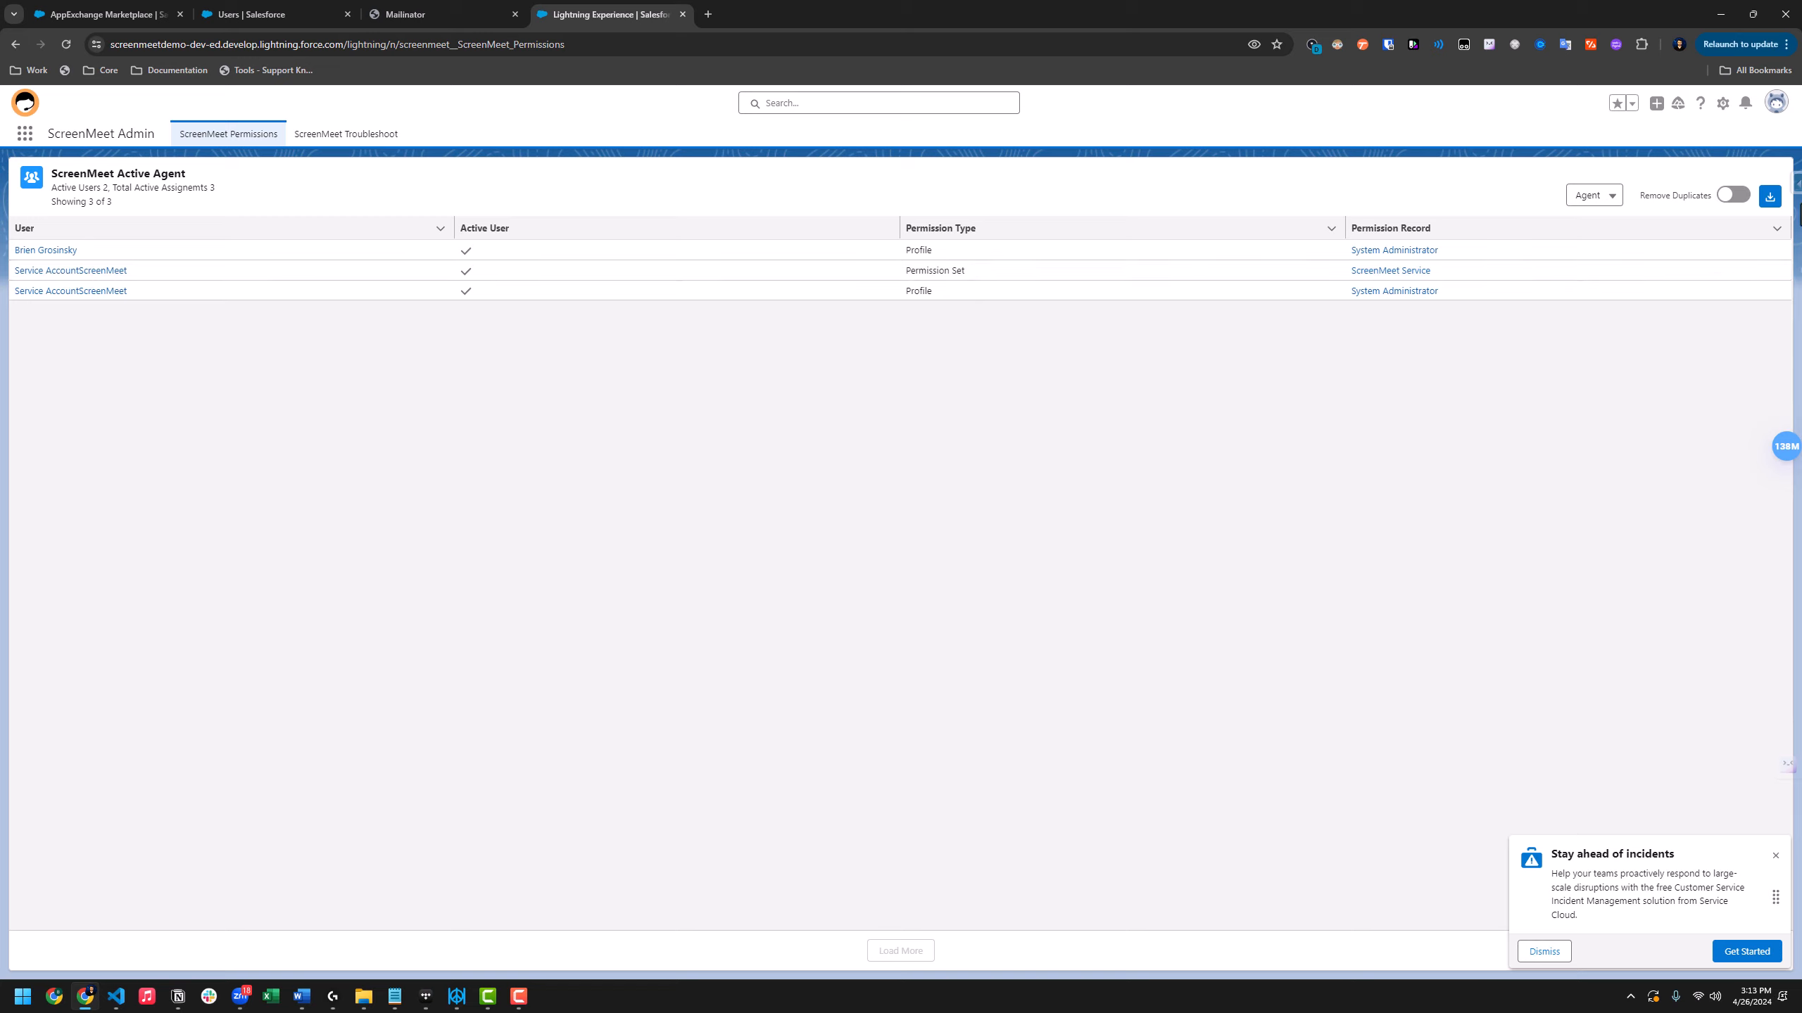
Reset the service account's security token from personal Settings, then check the Mailinator inbox
{"action": "left_click", "coordinate": [1778, 107]}
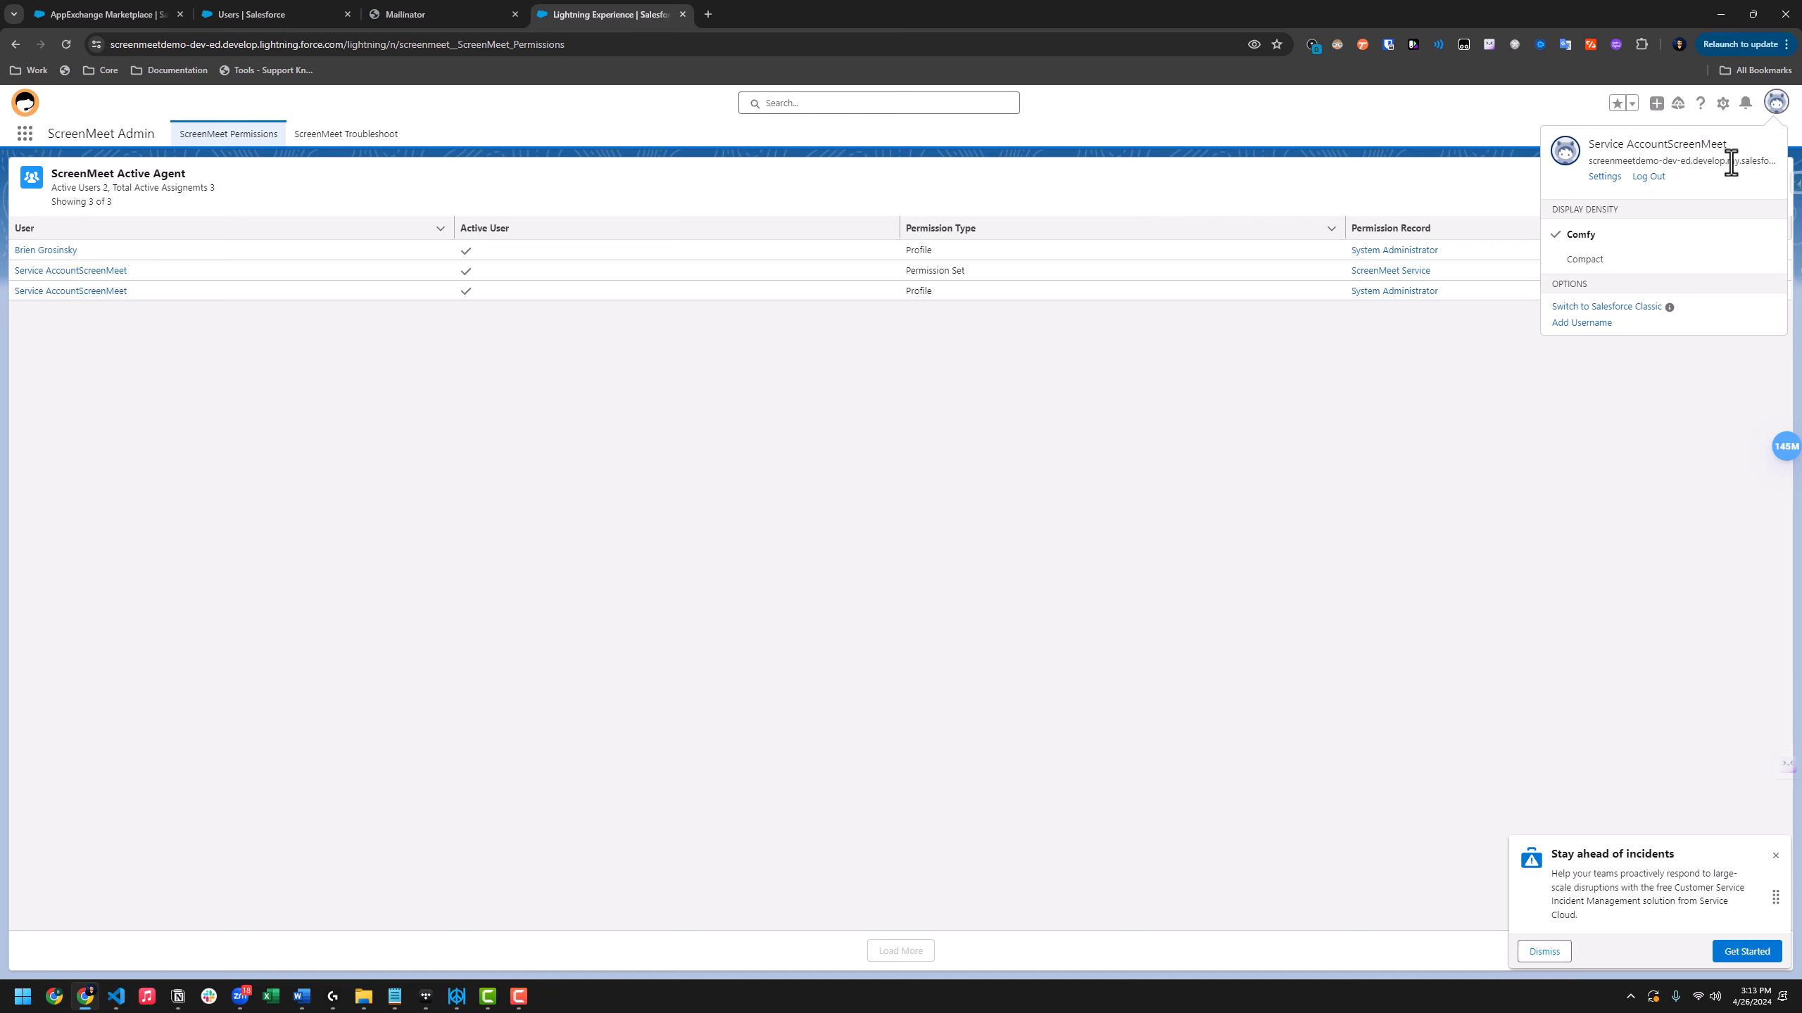
{"action": "left_click", "coordinate": [1602, 177]}
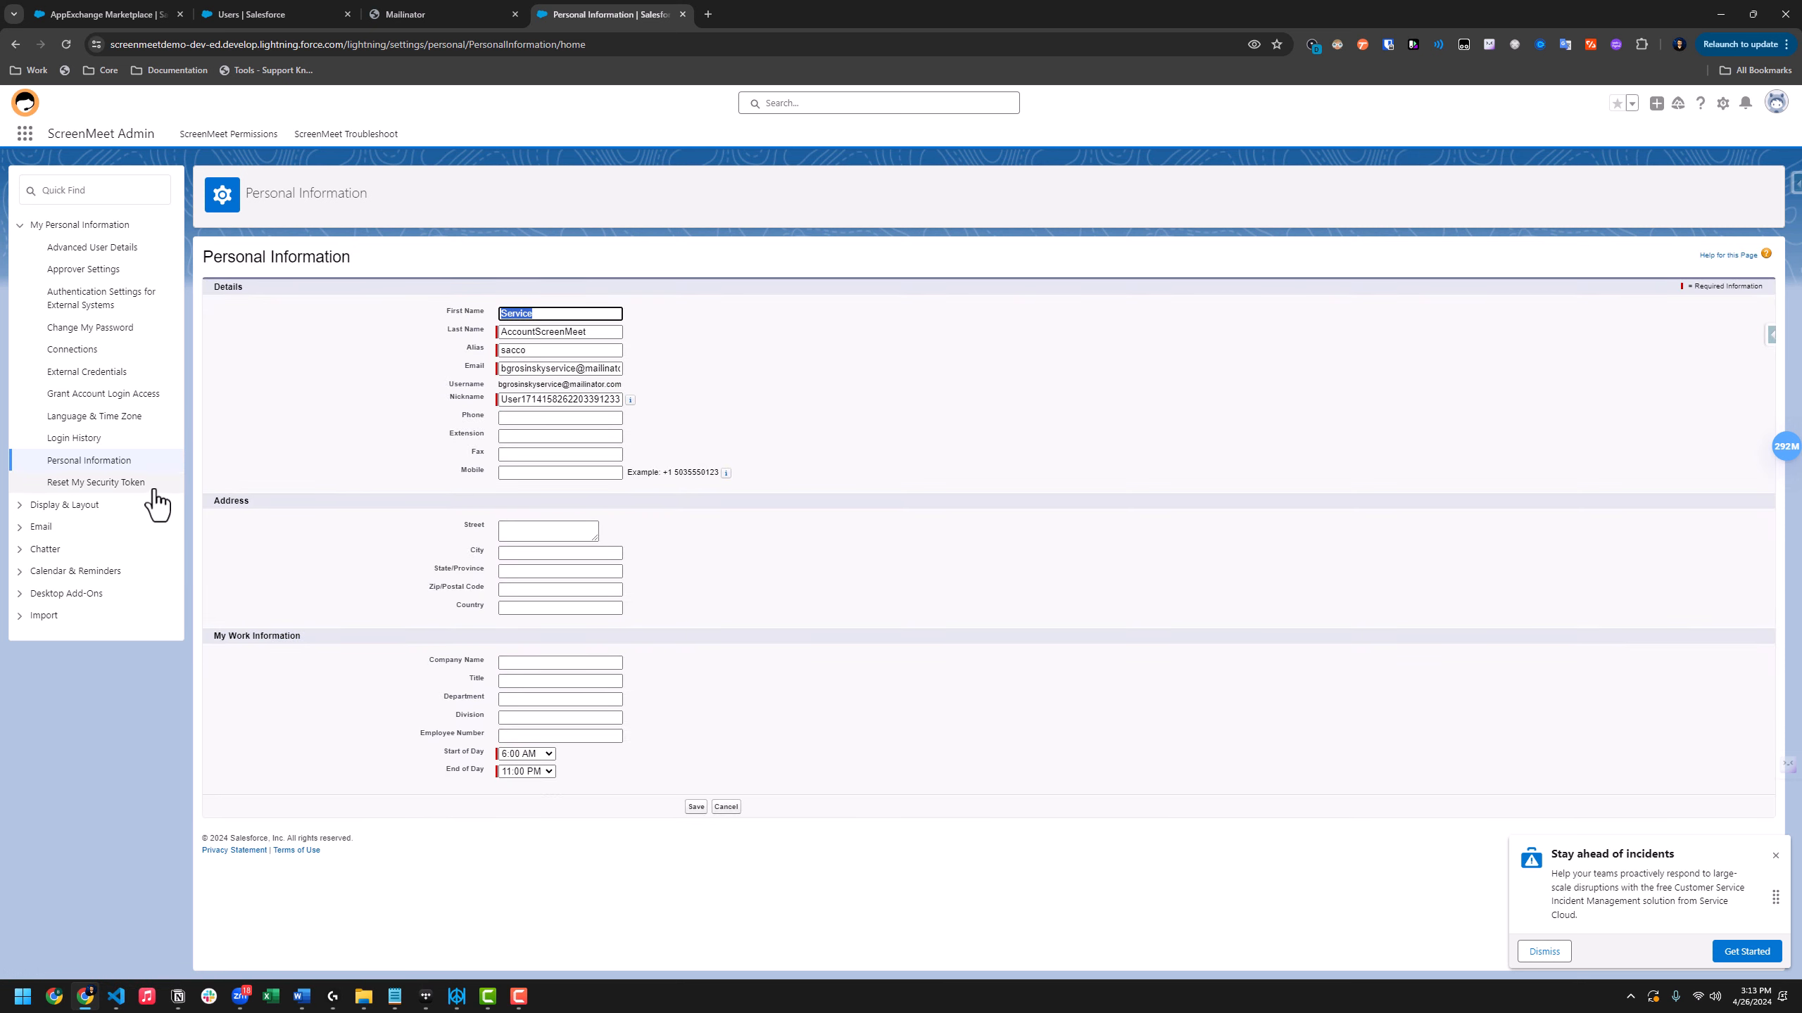
{"action": "left_click", "coordinate": [129, 485]}
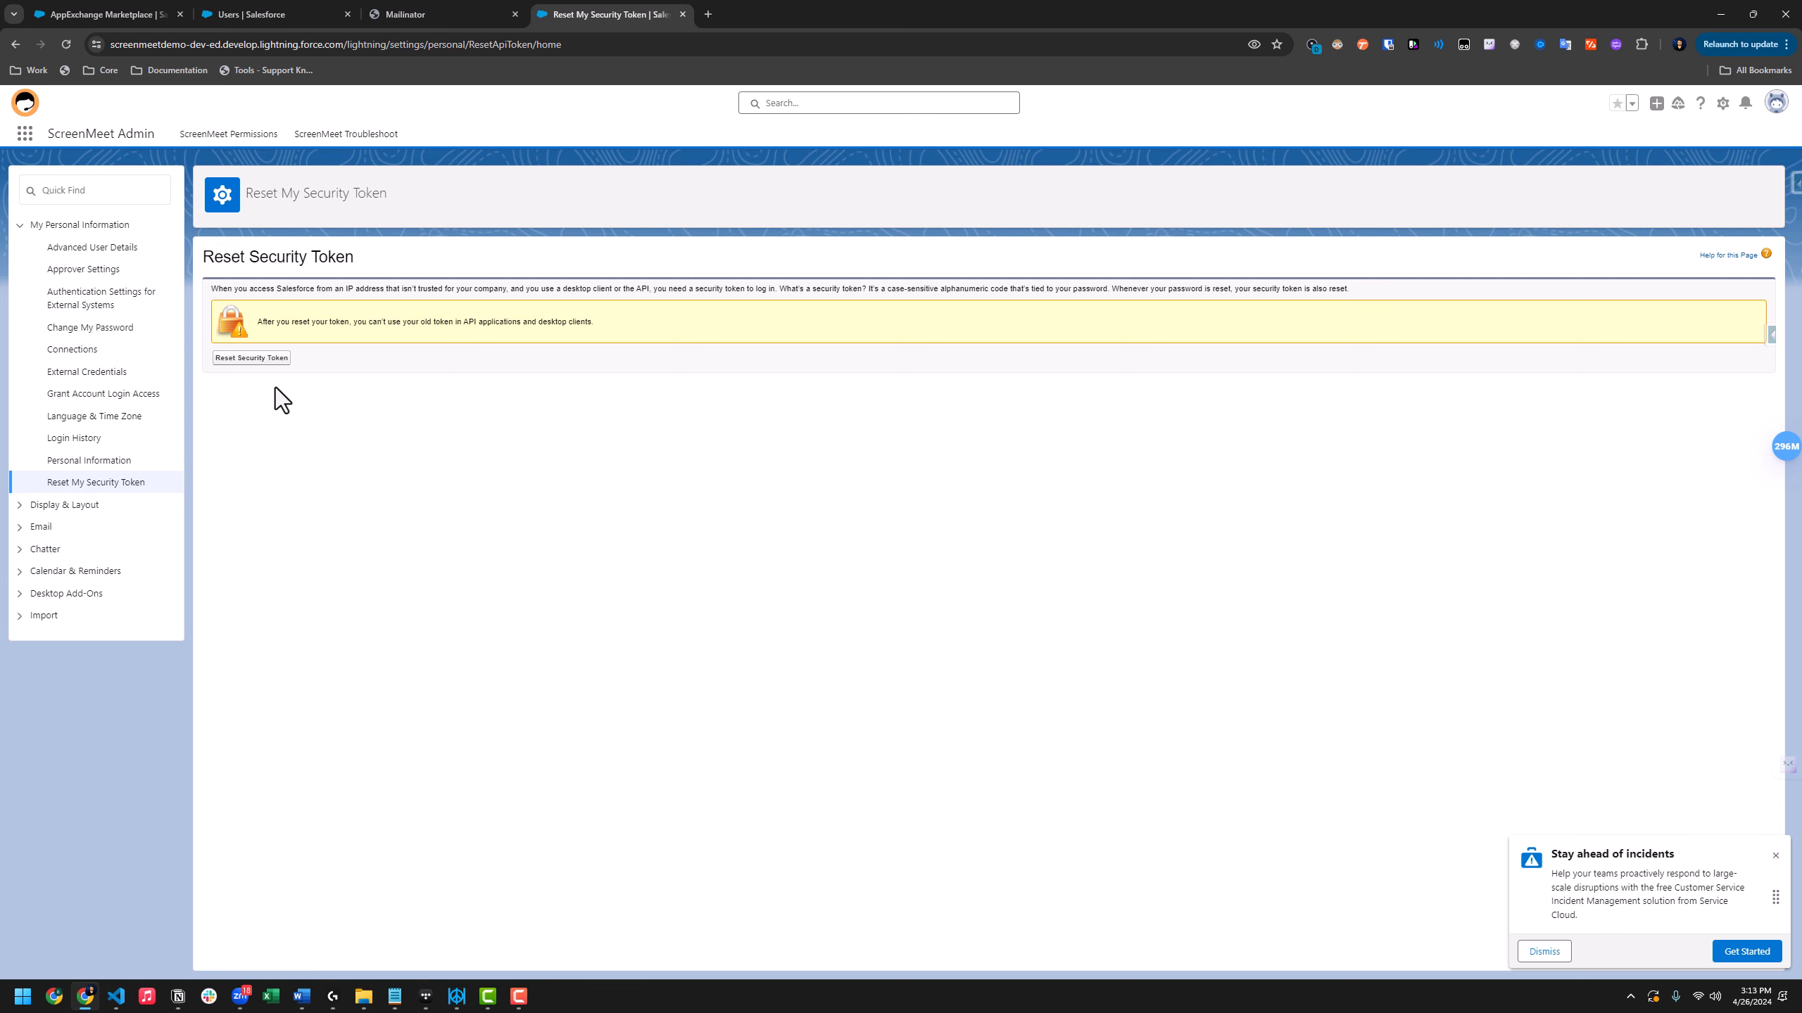
{"action": "left_click", "coordinate": [276, 359]}
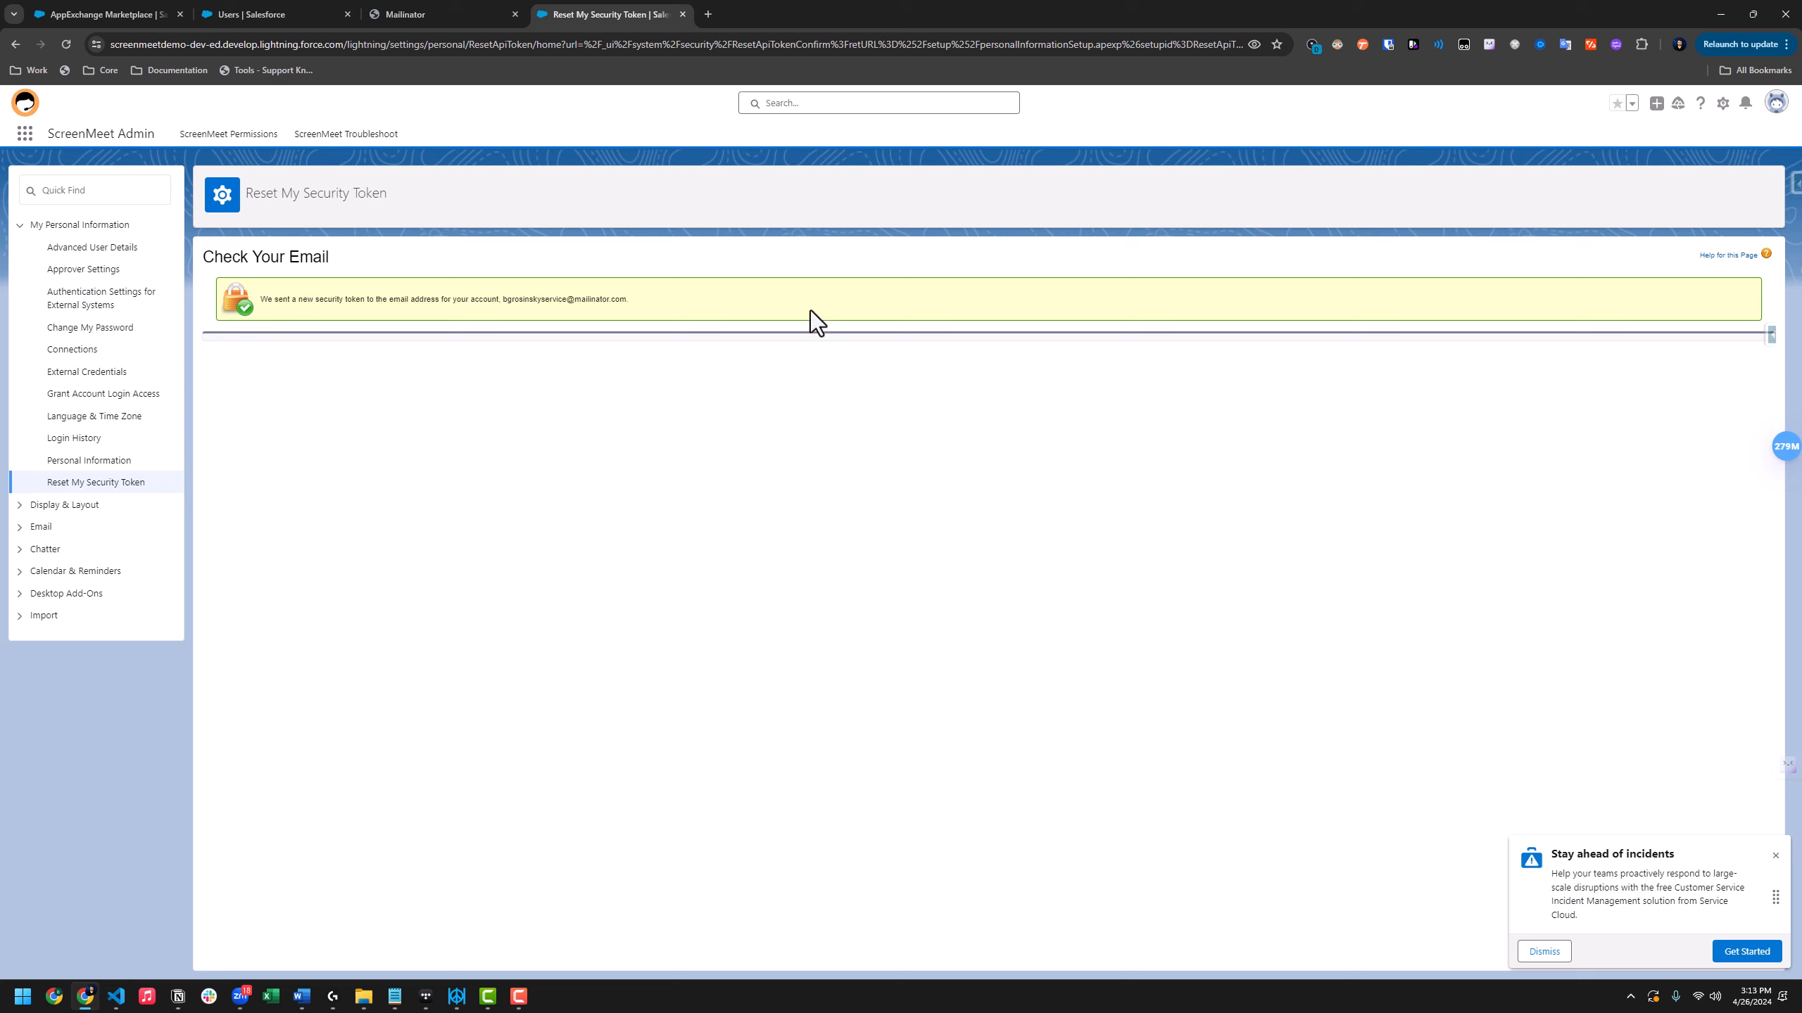
{"action": "left_click", "coordinate": [439, 10]}
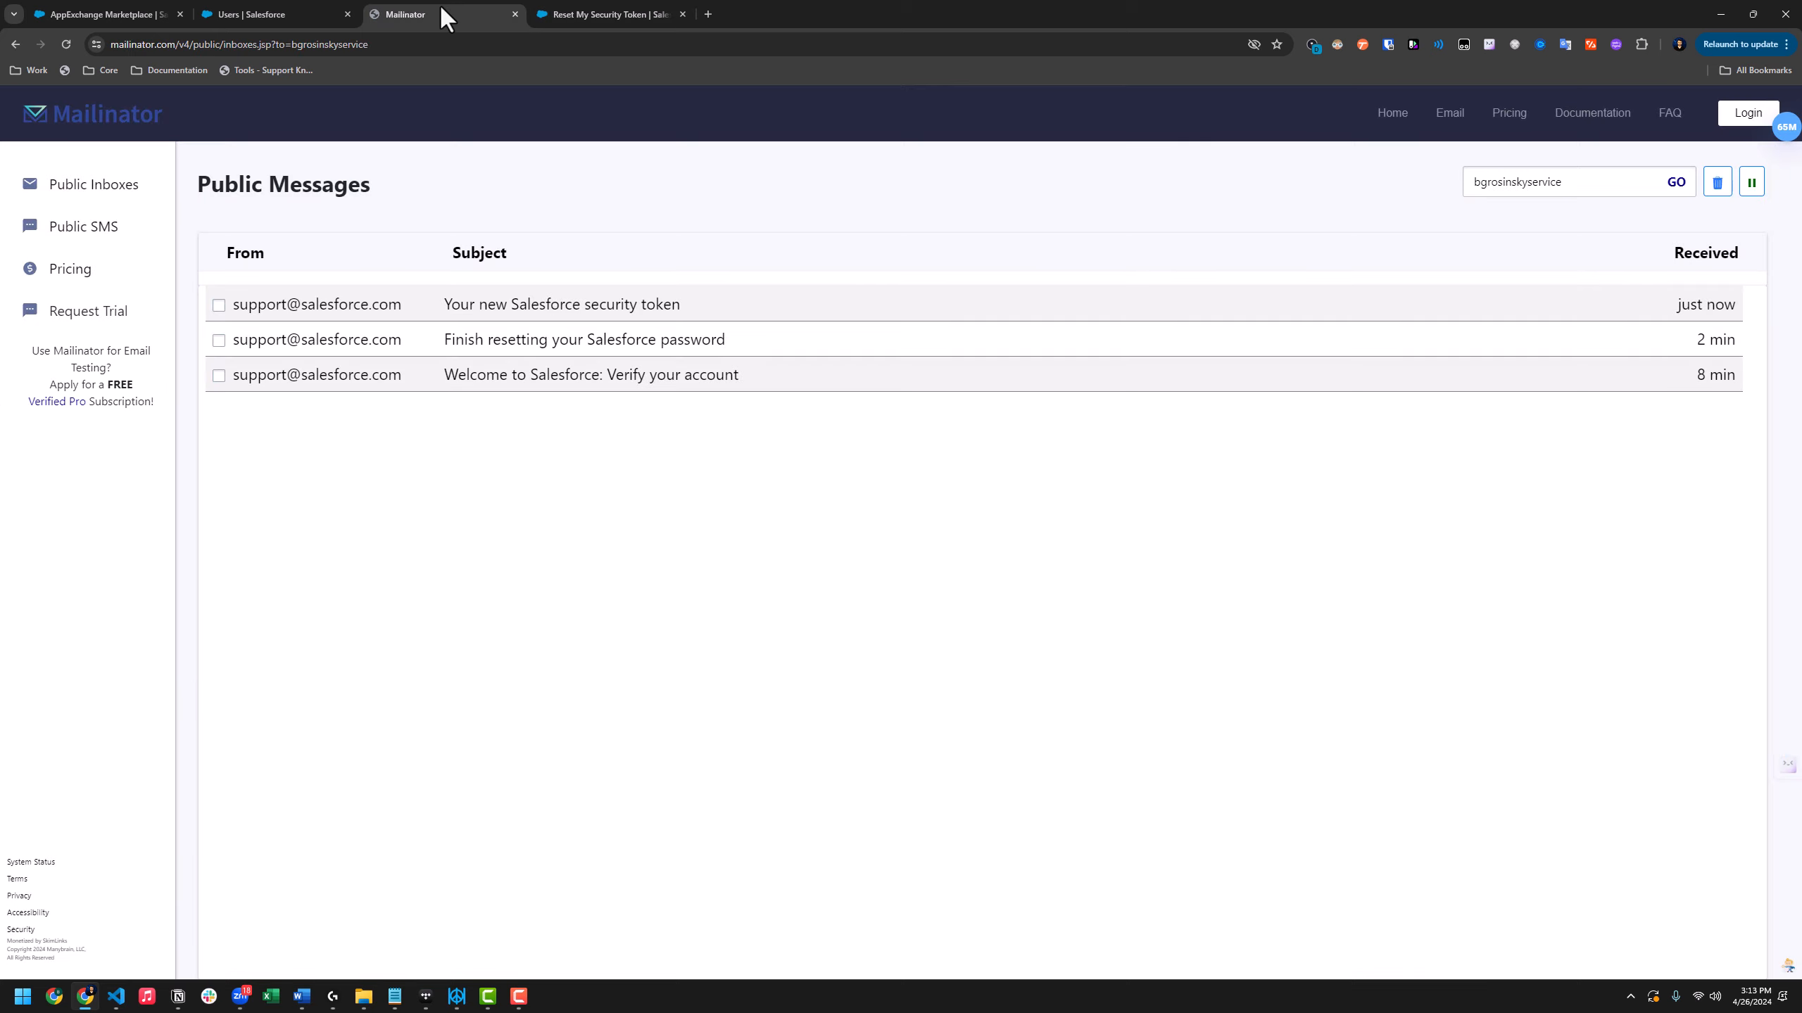
Open the 'Your new Salesforce security token' email in Mailinator
{"action": "left_click", "coordinate": [598, 307]}
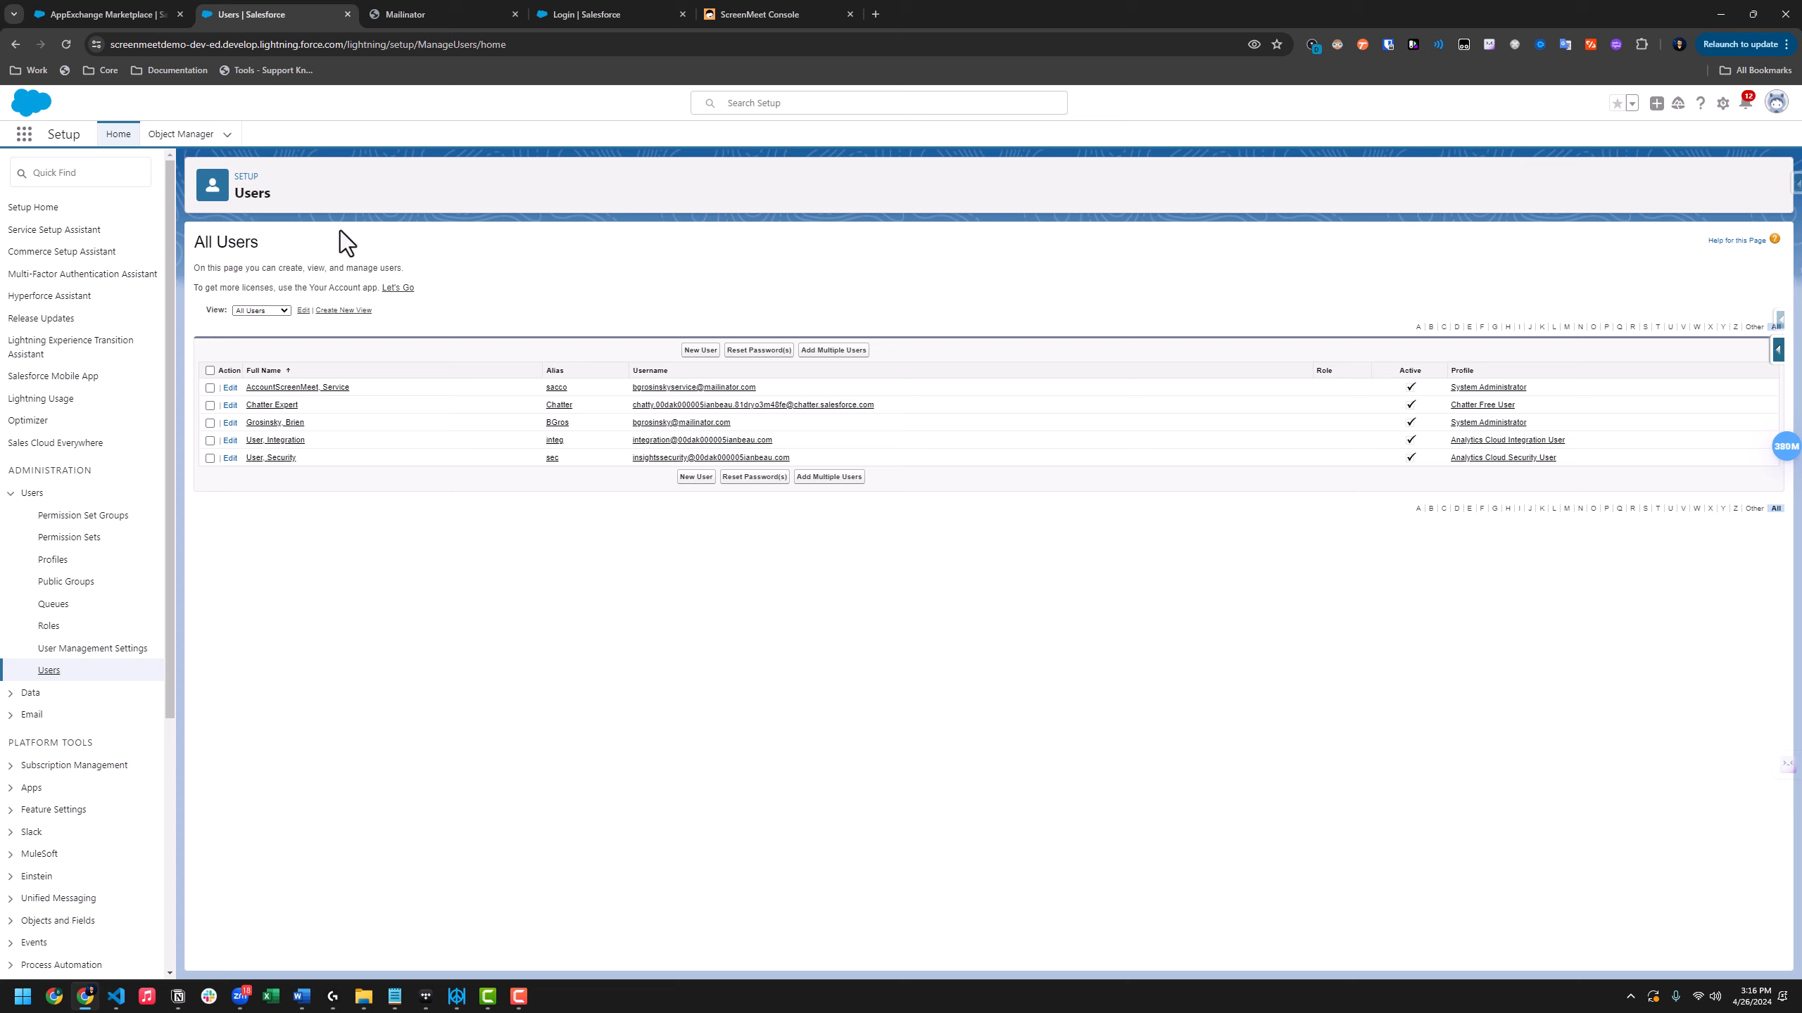
Add the ScreenMeet Admin permission set to the administrator user's assignments and save
{"action": "left_click", "coordinate": [293, 440]}
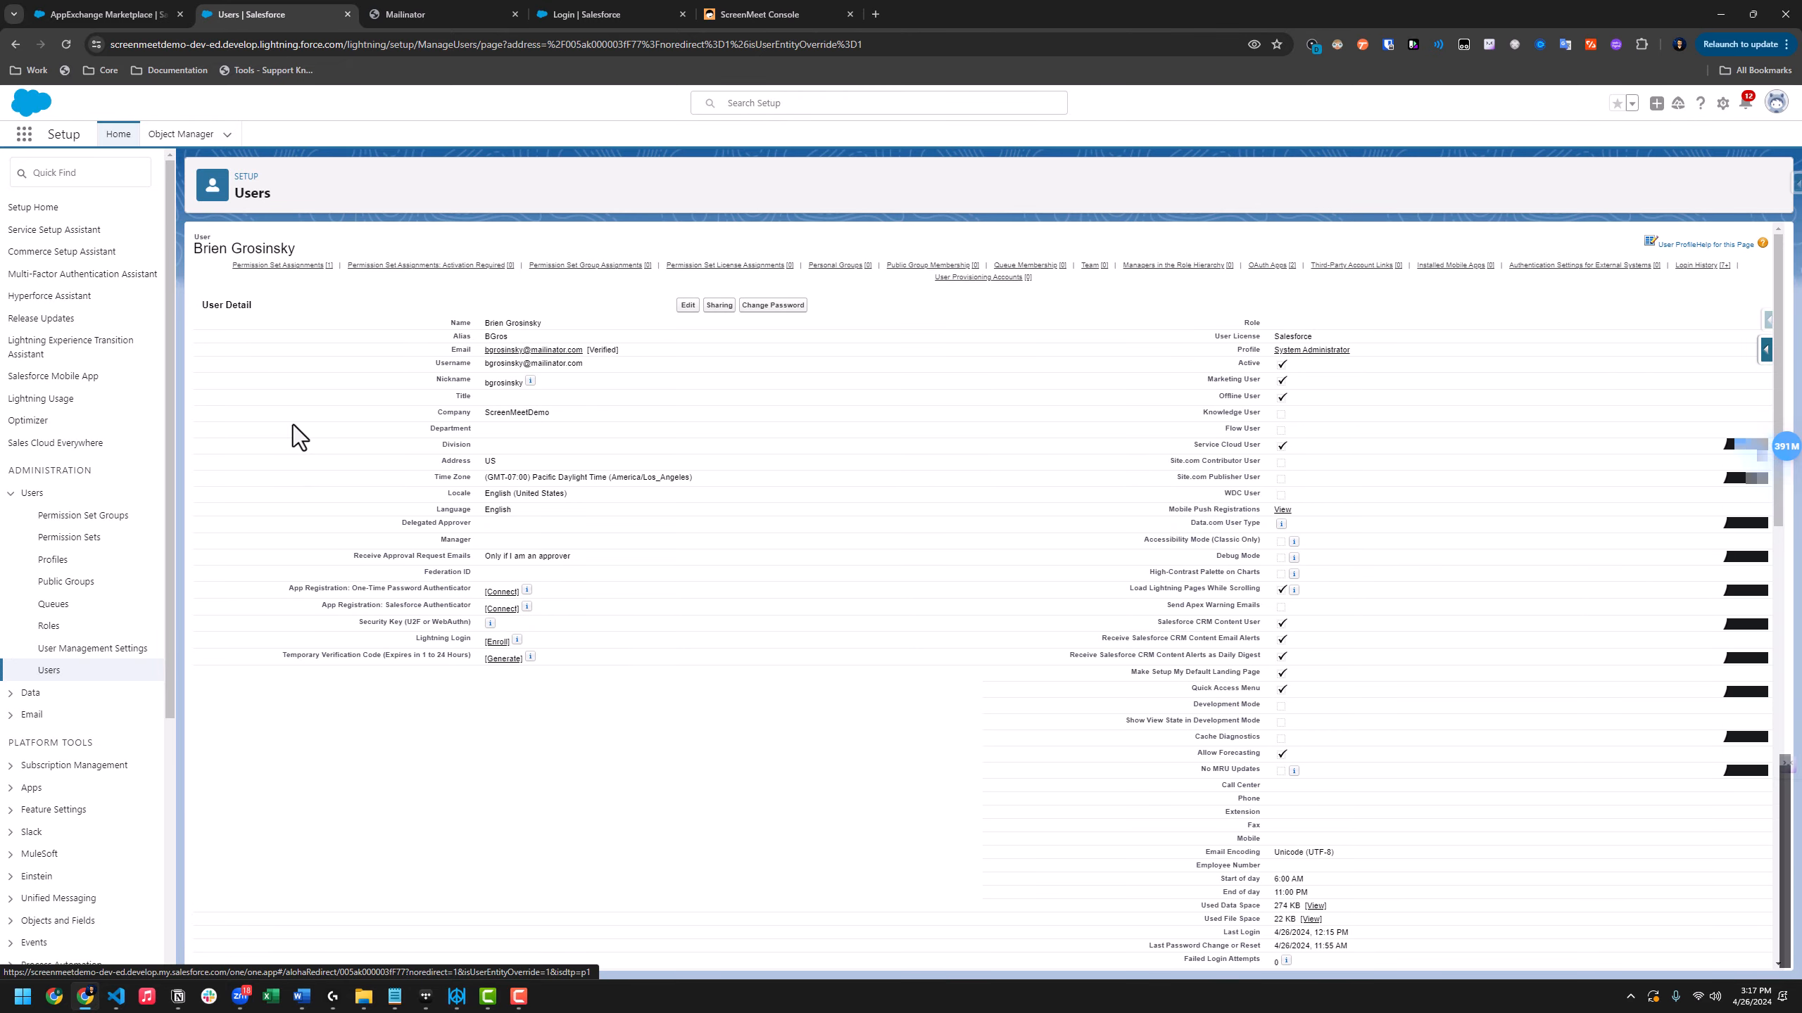
{"action": "left_click", "coordinate": [257, 266]}
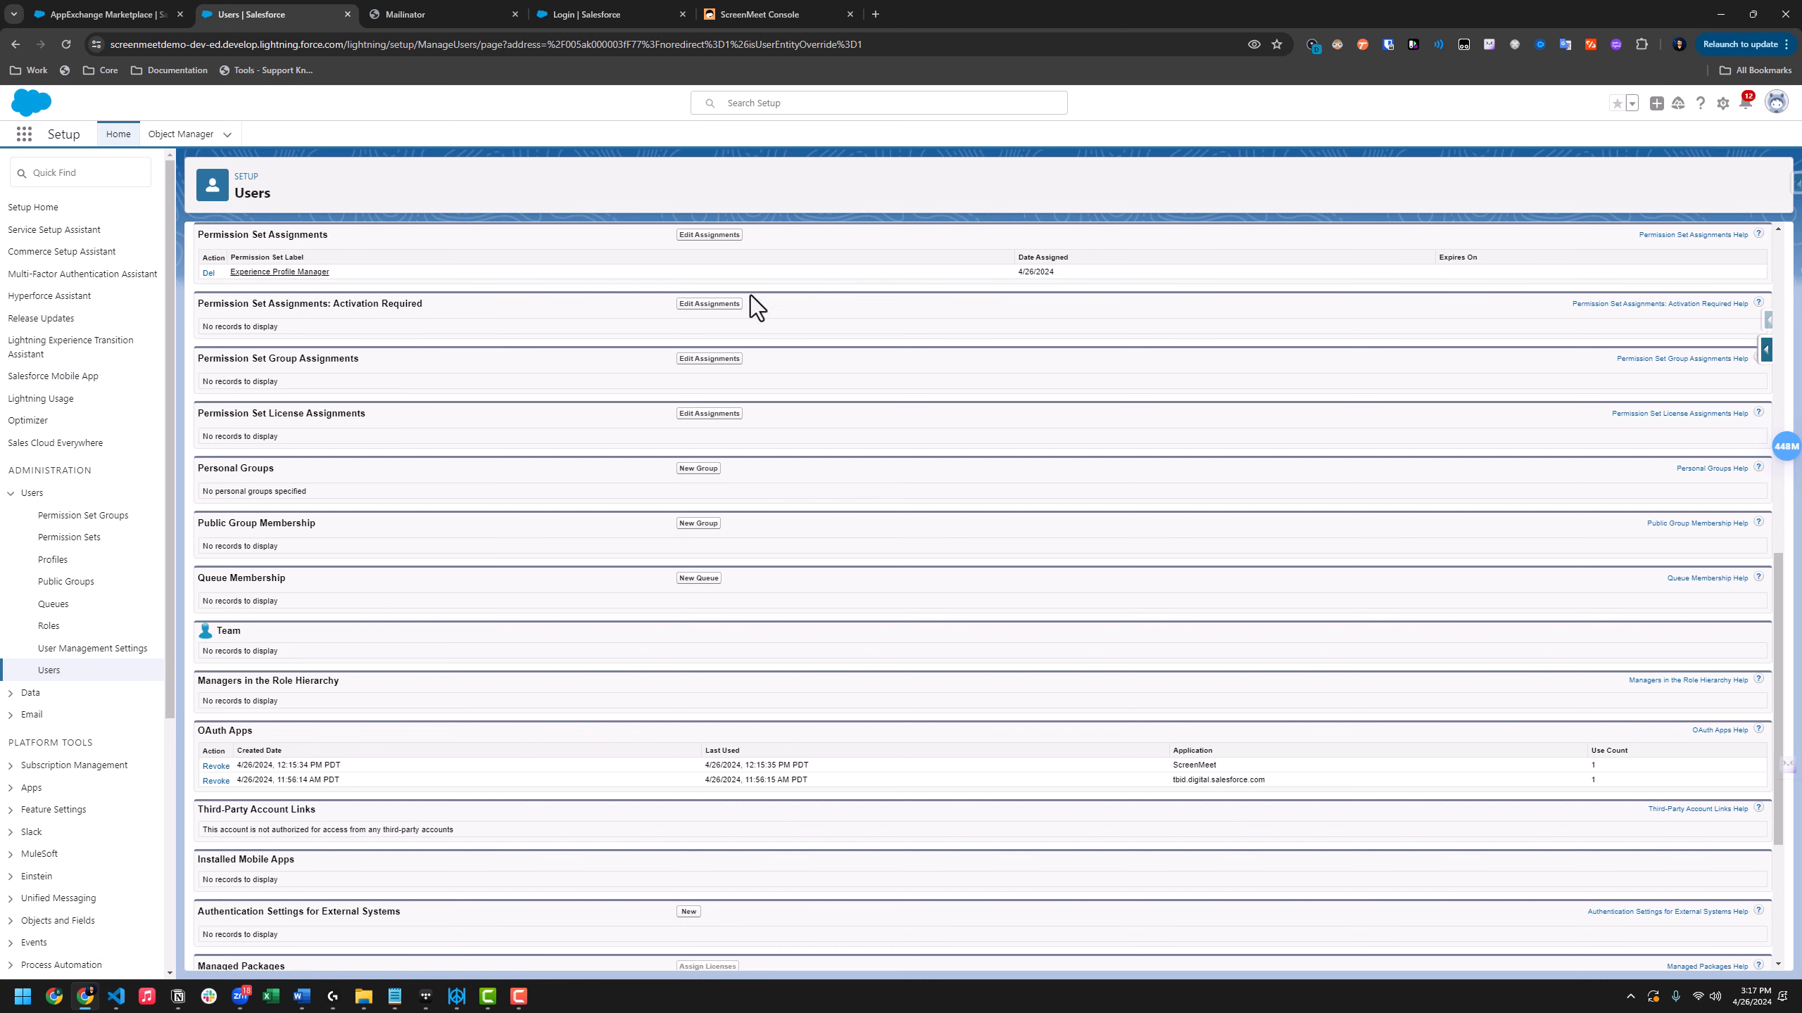
{"action": "left_click", "coordinate": [730, 241]}
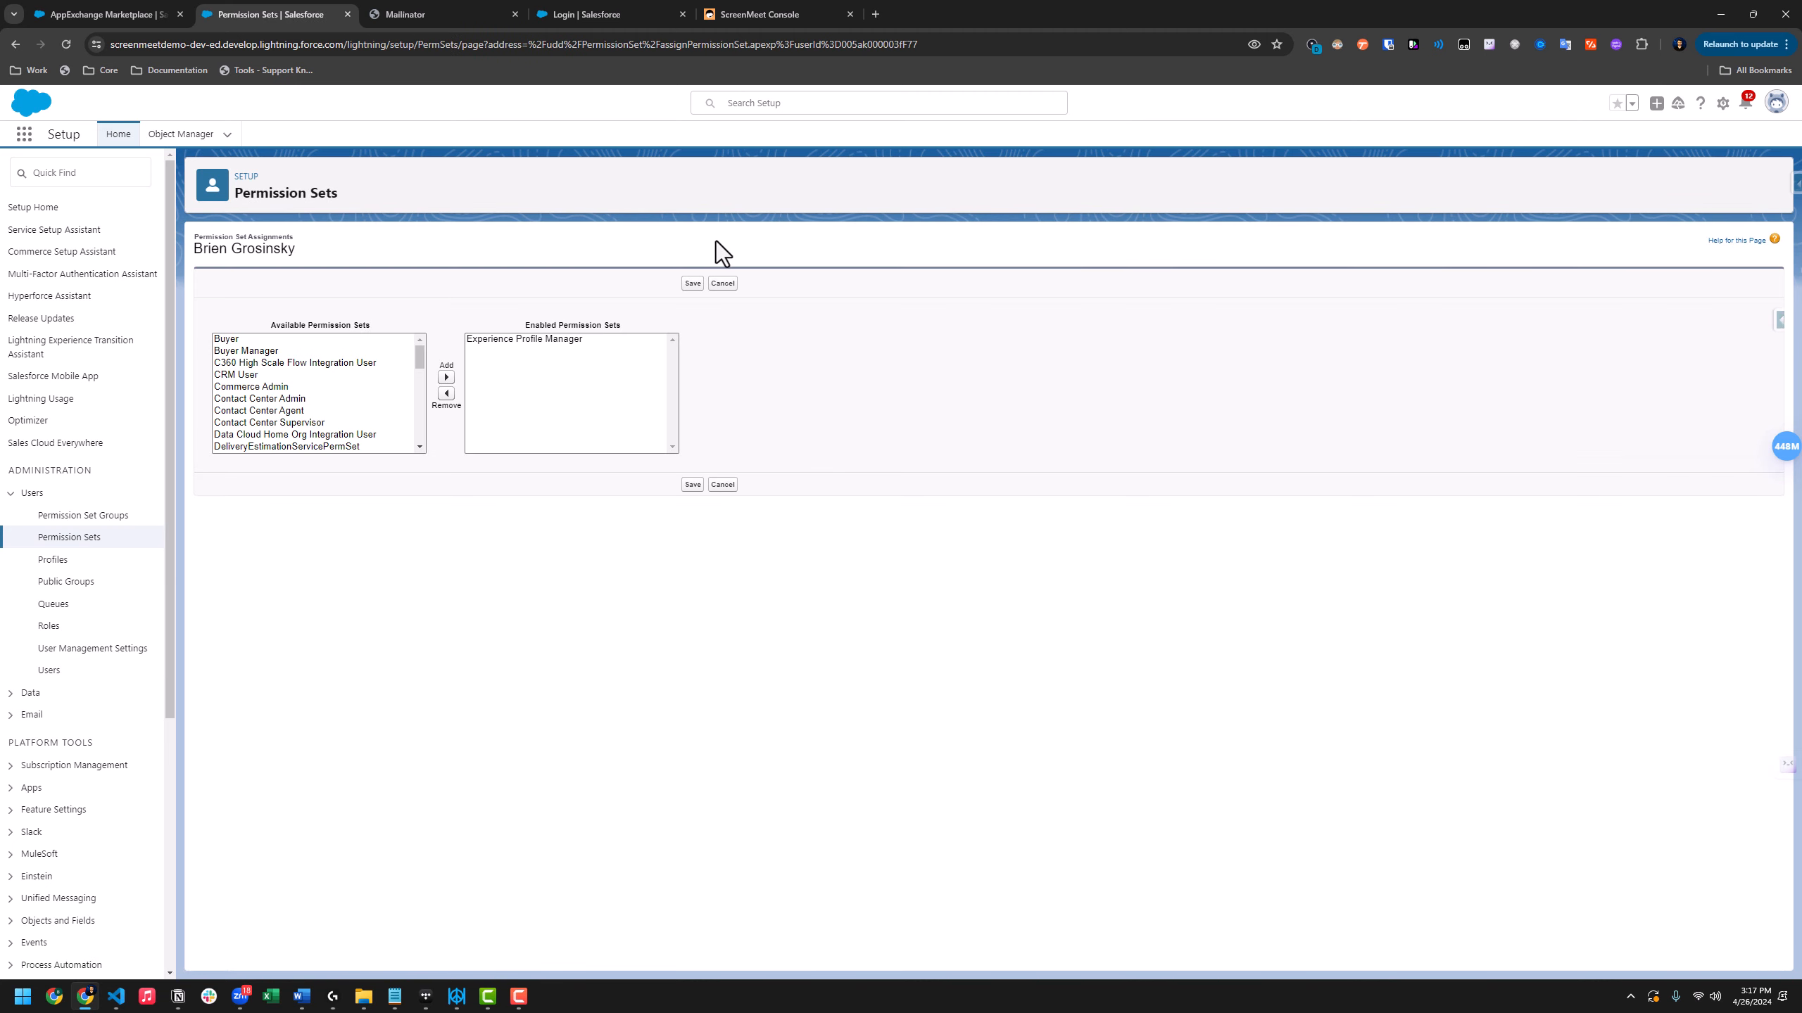
{"action": "left_click", "coordinate": [356, 355]}
{"action": "key", "text": "s"}
{"action": "left_click_drag", "start_coordinate": [424, 387], "coordinate": [413, 409]}
{"action": "left_click", "coordinate": [374, 389]}
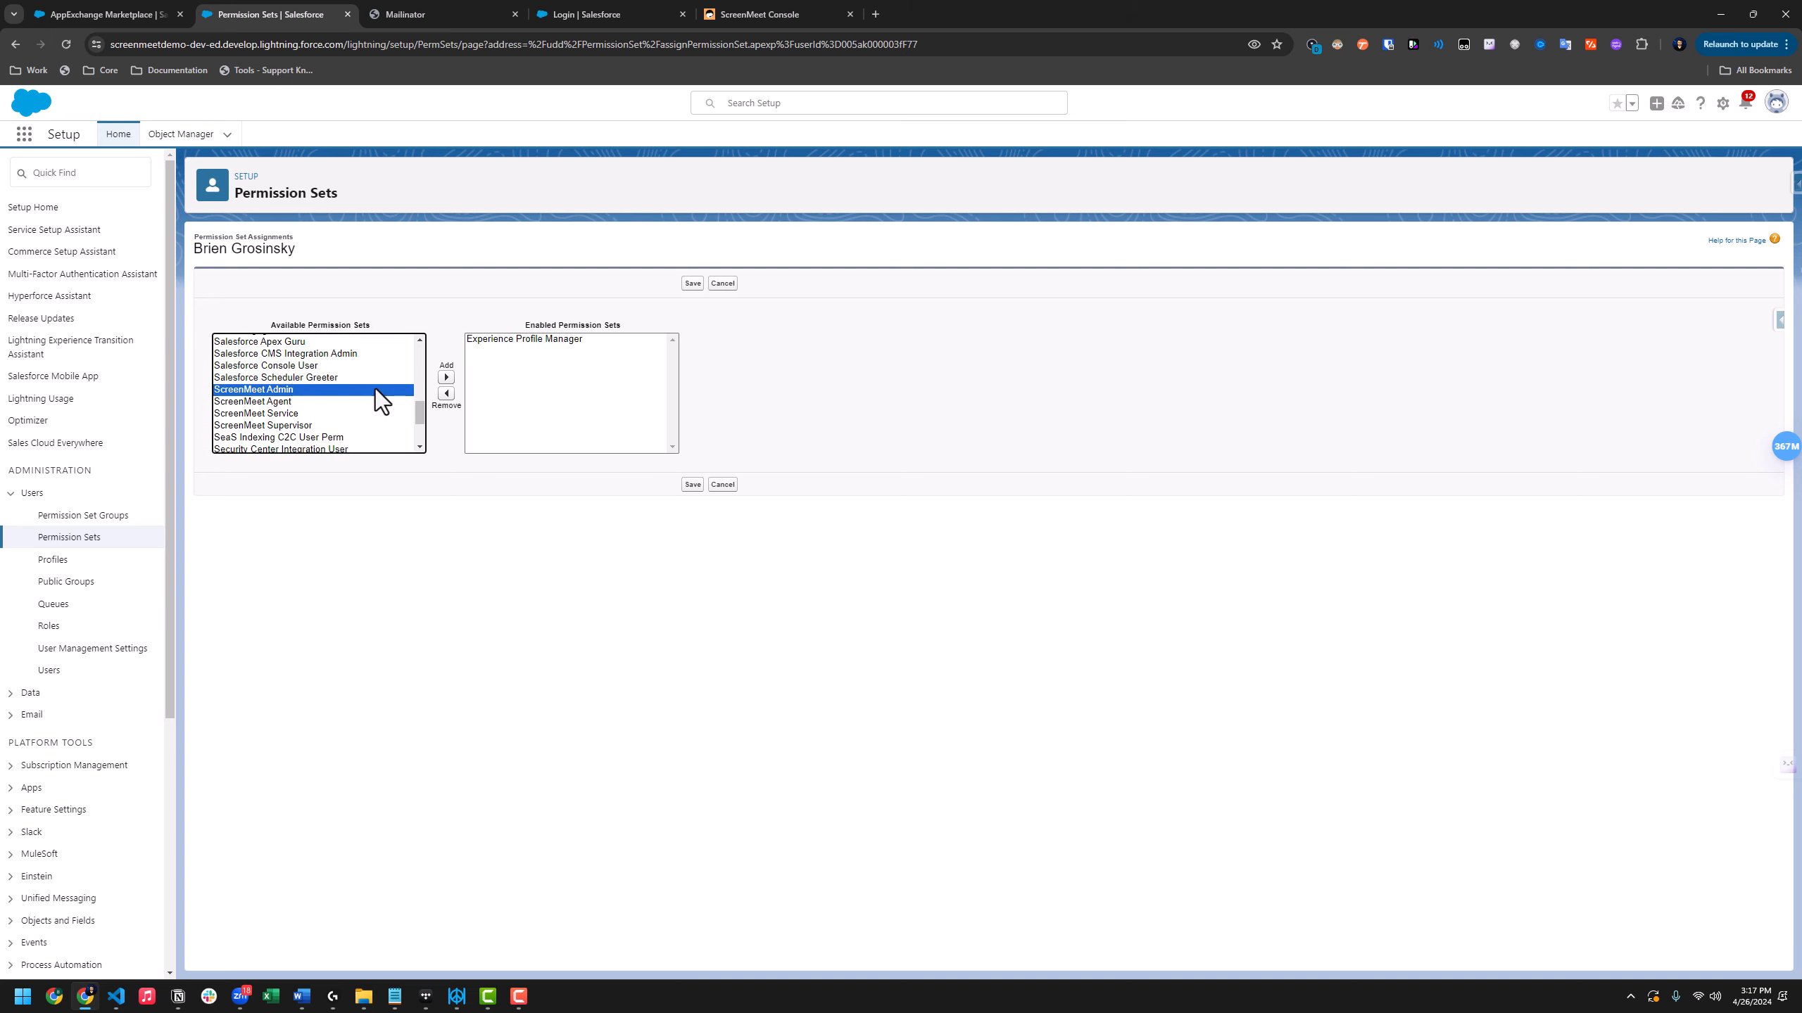
{"action": "left_click", "coordinate": [446, 376]}
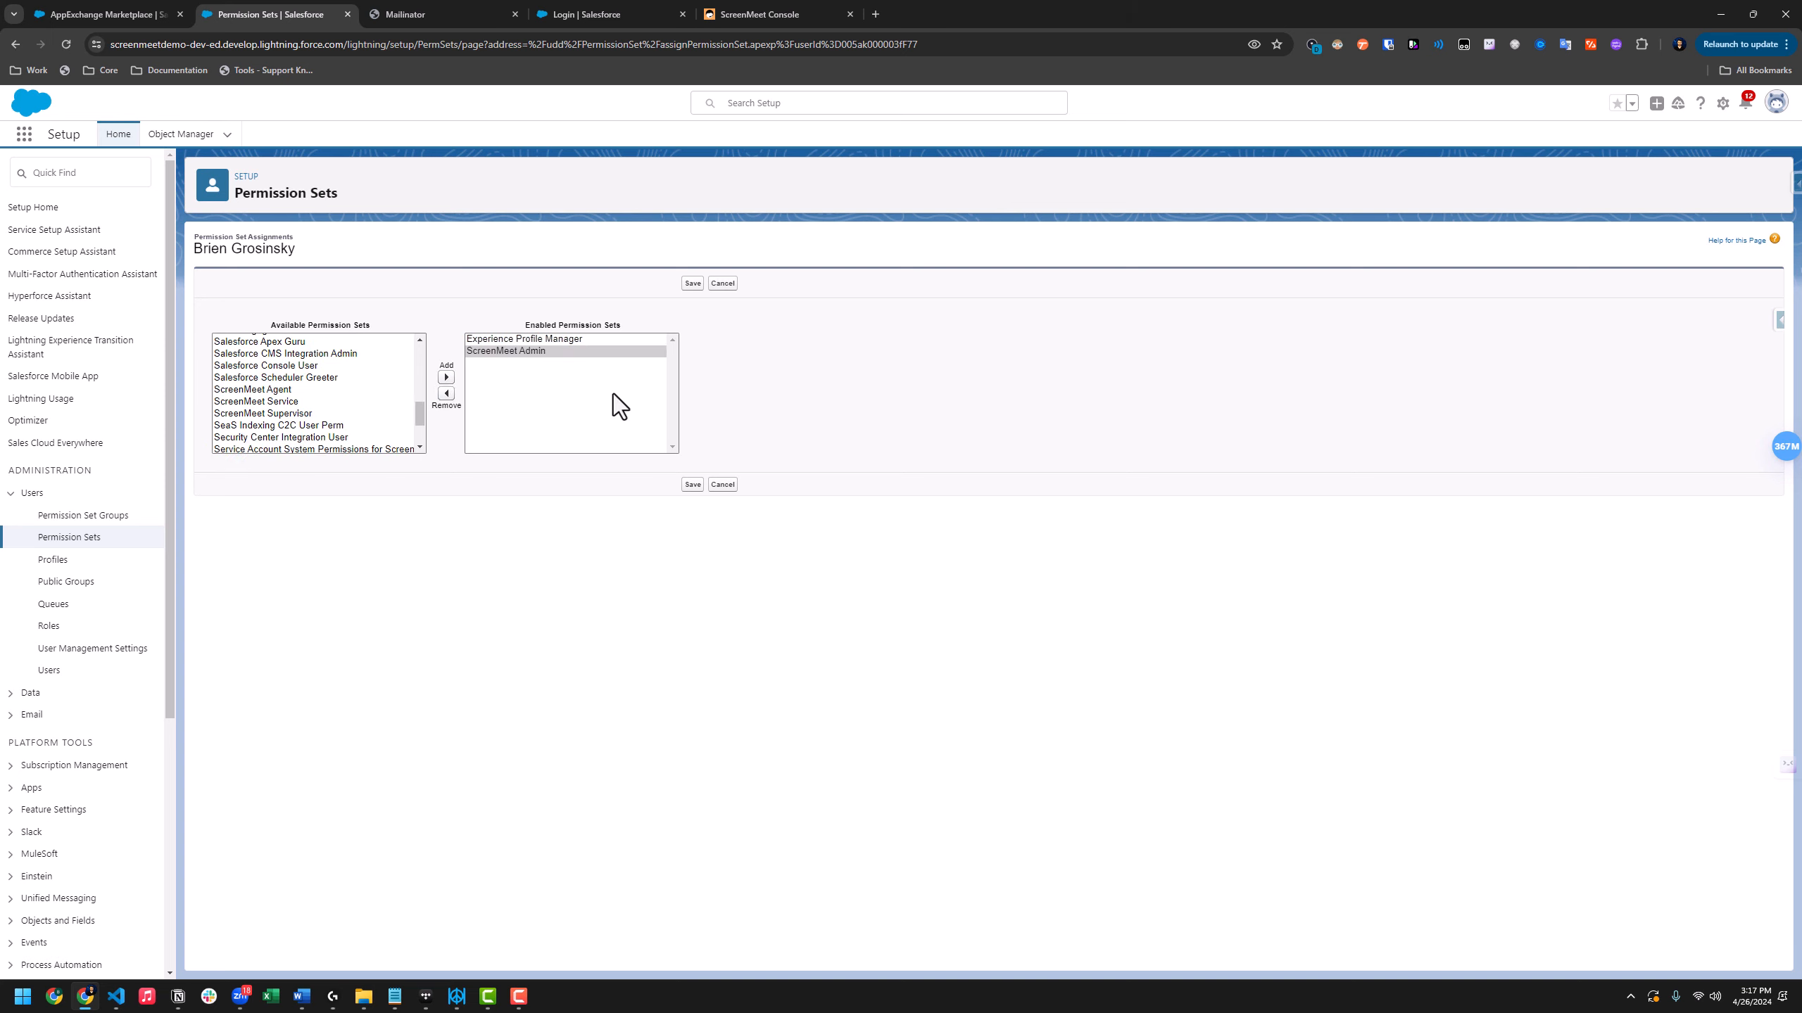
{"action": "left_click", "coordinate": [686, 486]}
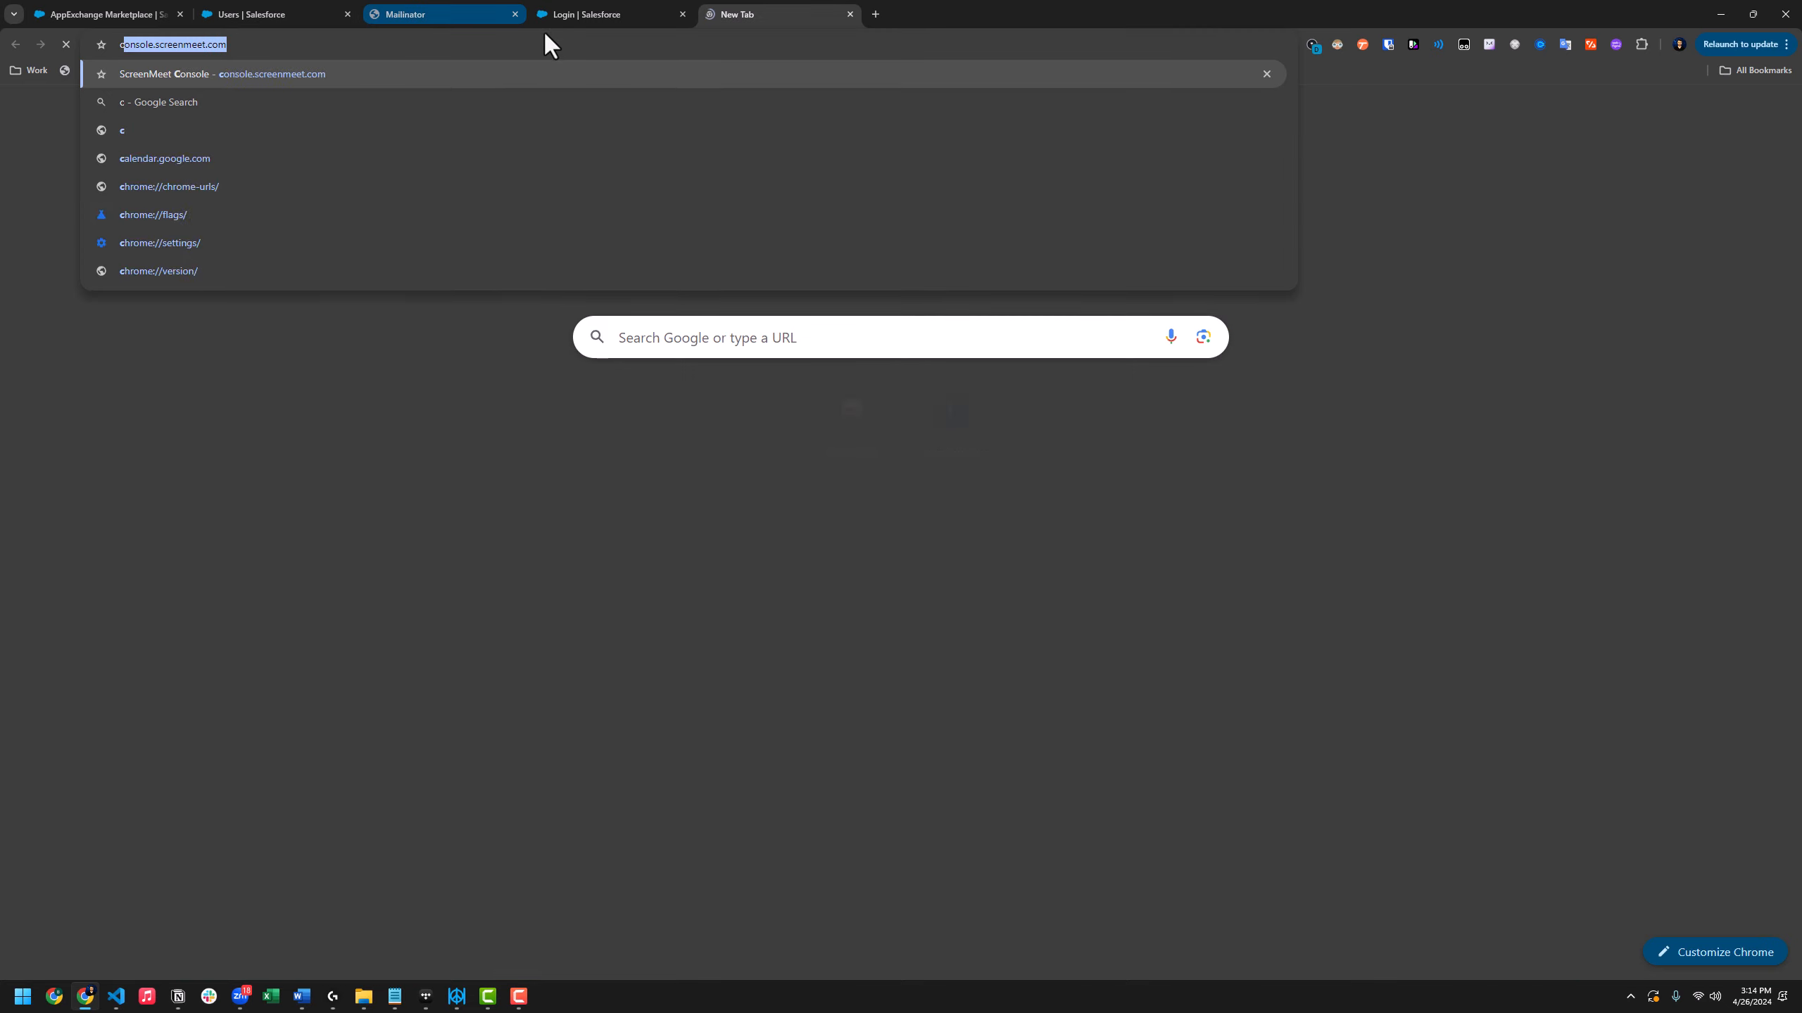
Close the leftover tab and load console.screenmeet.com in a new tab
{"action": "key", "text": "ctrl+w"}
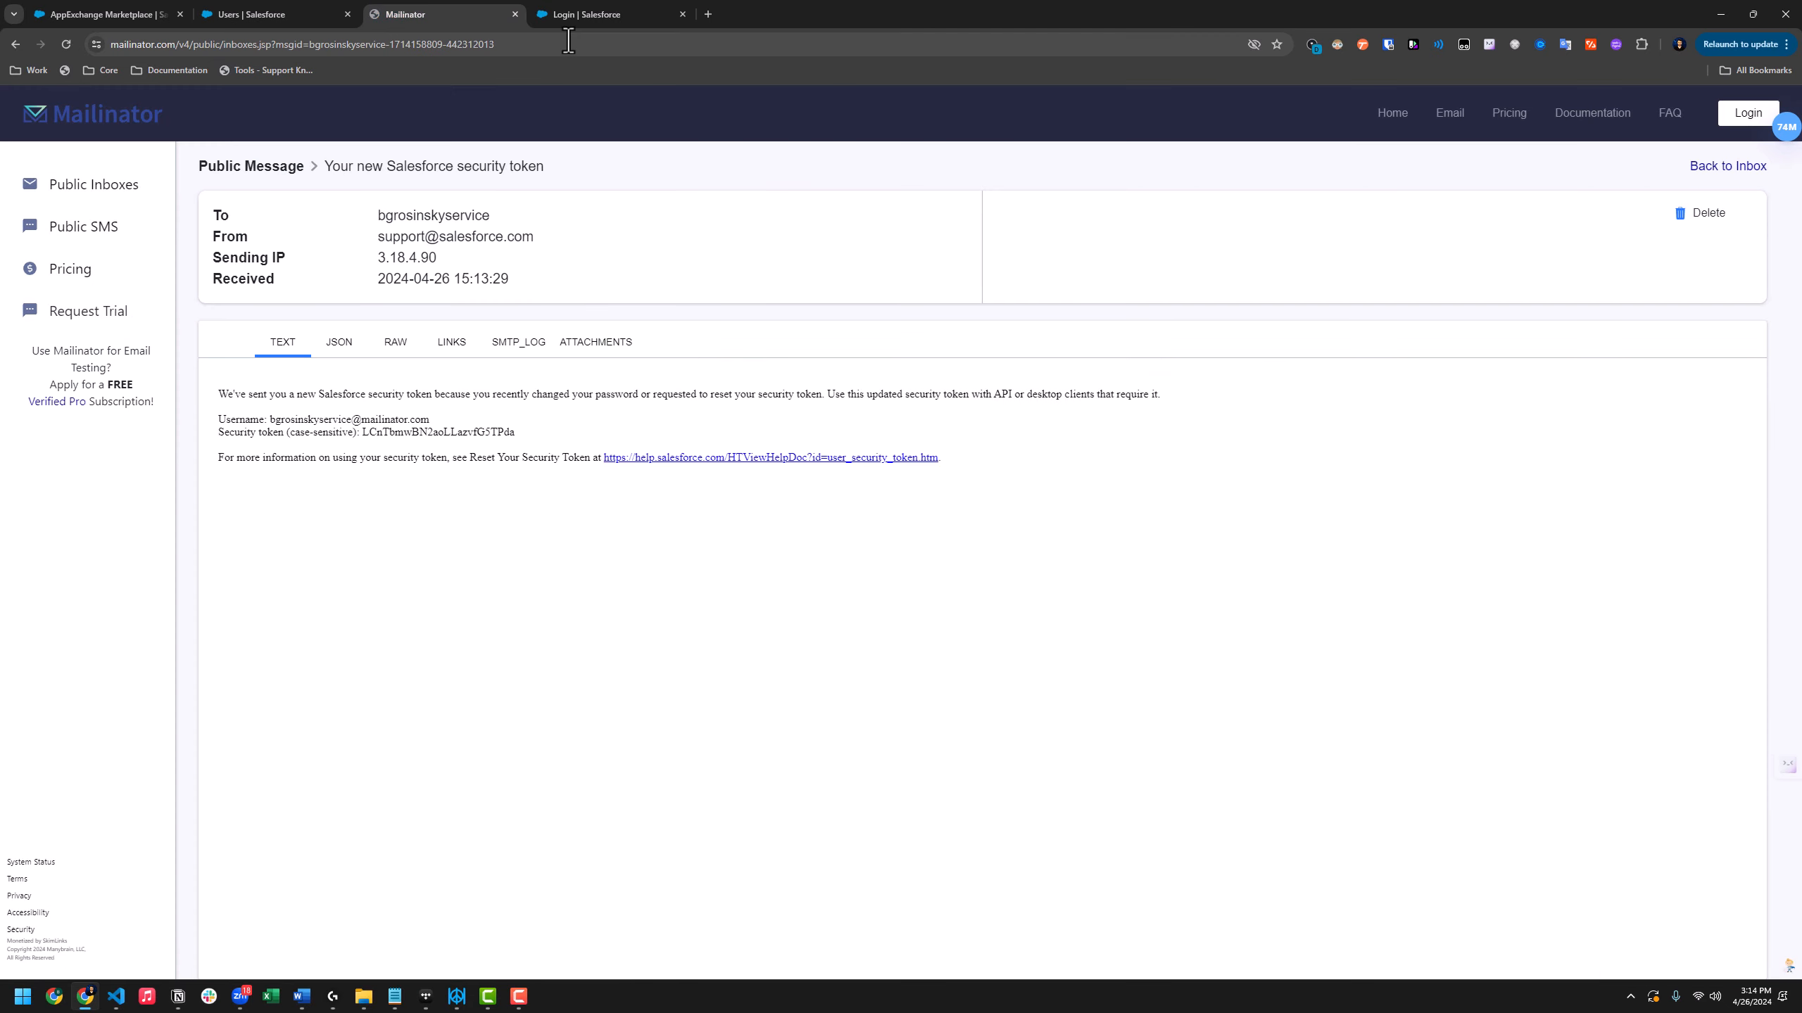
{"action": "key", "text": "ctrl+t"}
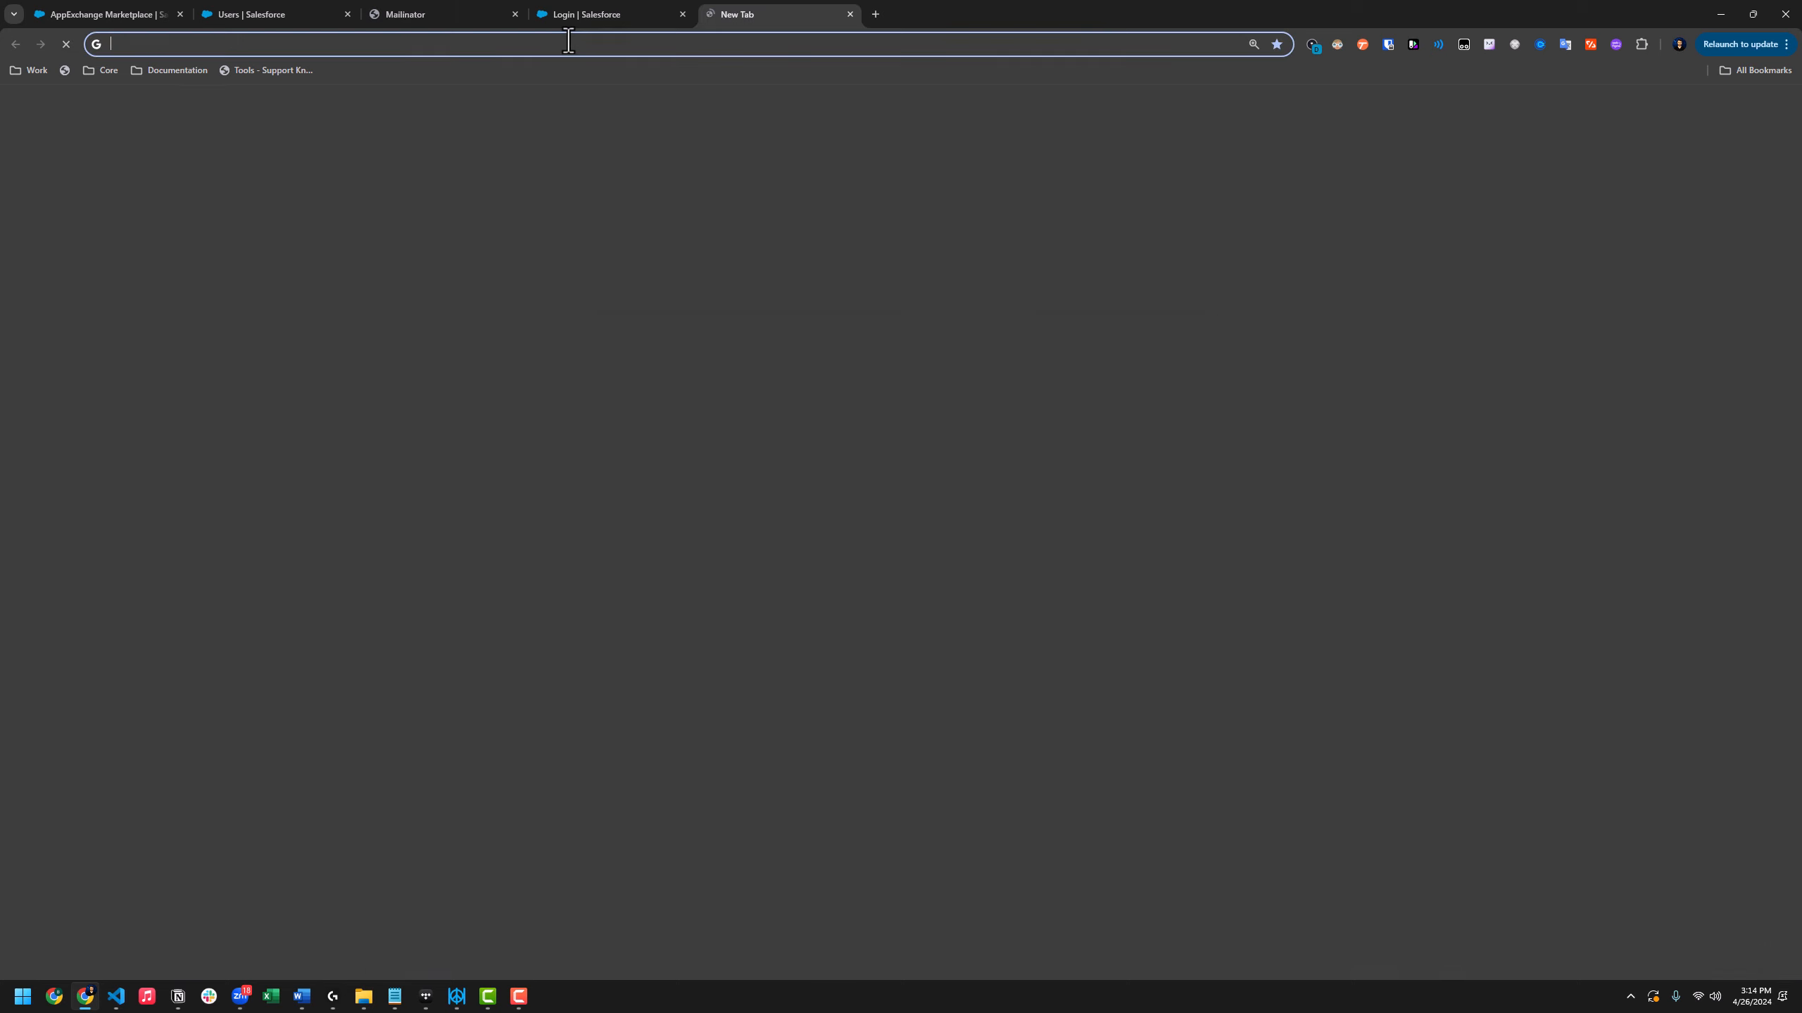
{"action": "type", "text": "con"}
{"action": "key", "text": "Return"}
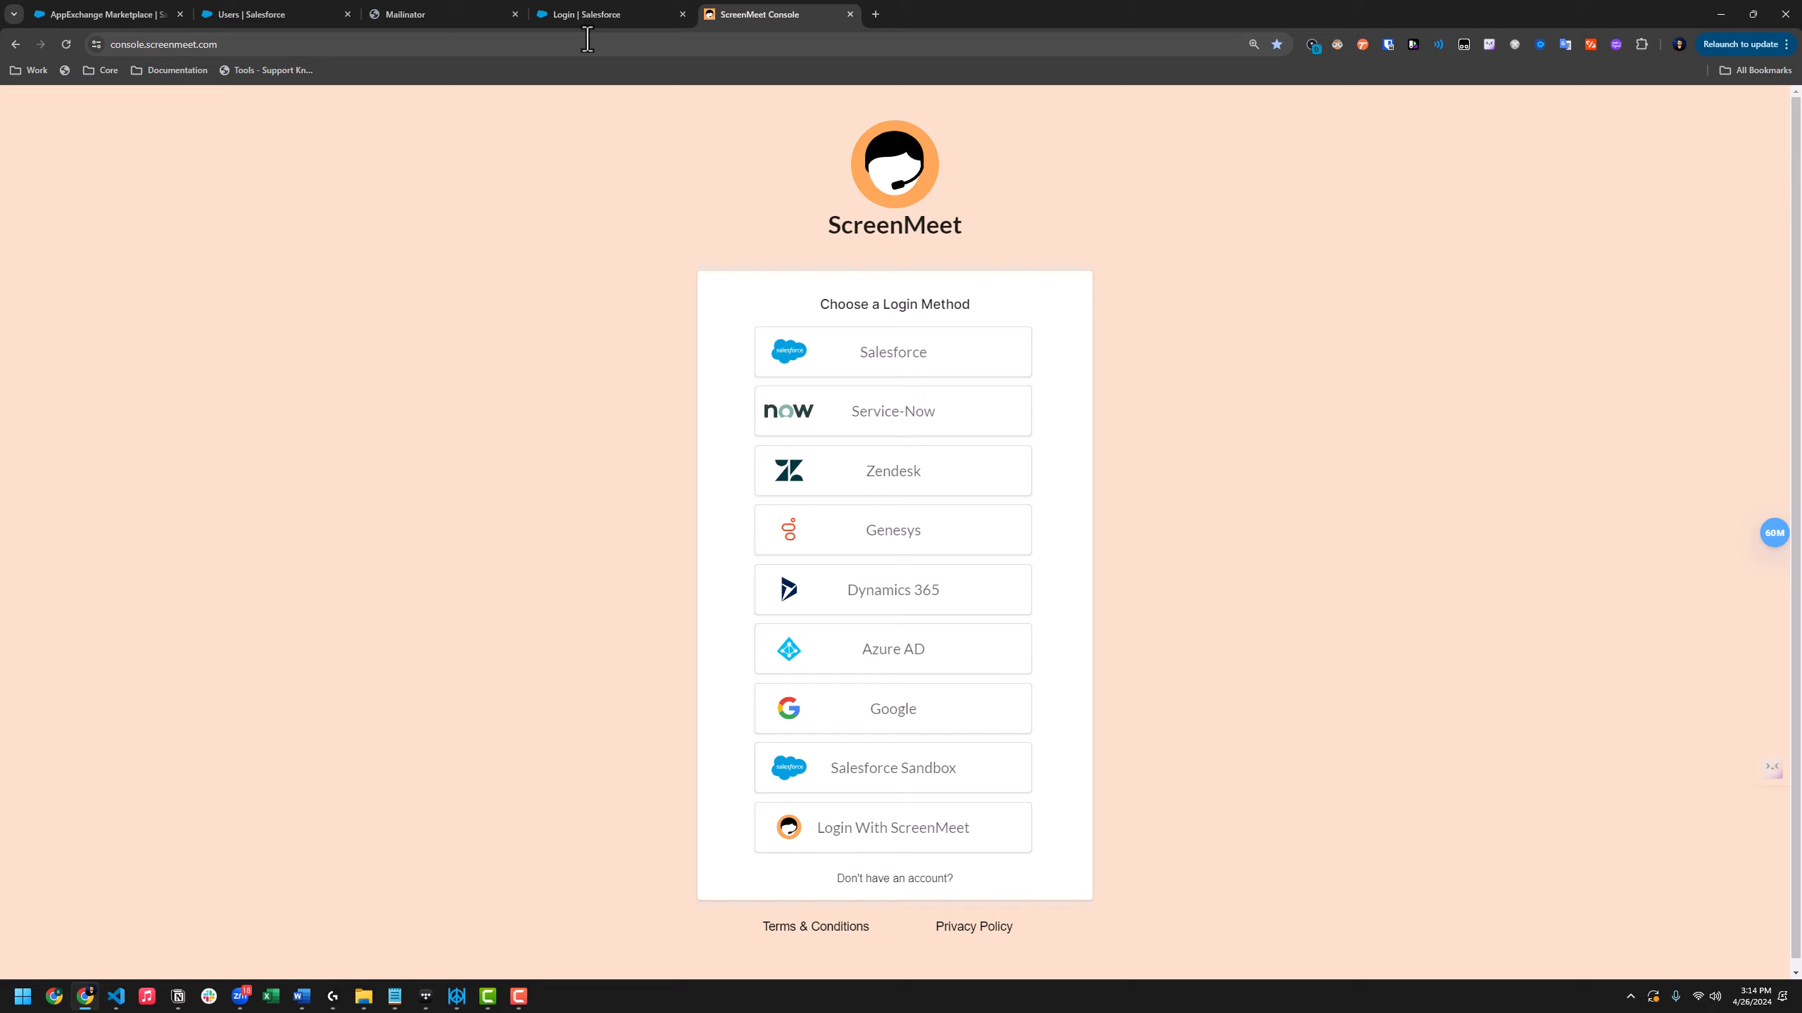
Log in to ScreenMeet with the admin's Salesforce username and password, and allow ScreenMeet access
{"action": "left_click", "coordinate": [933, 362]}
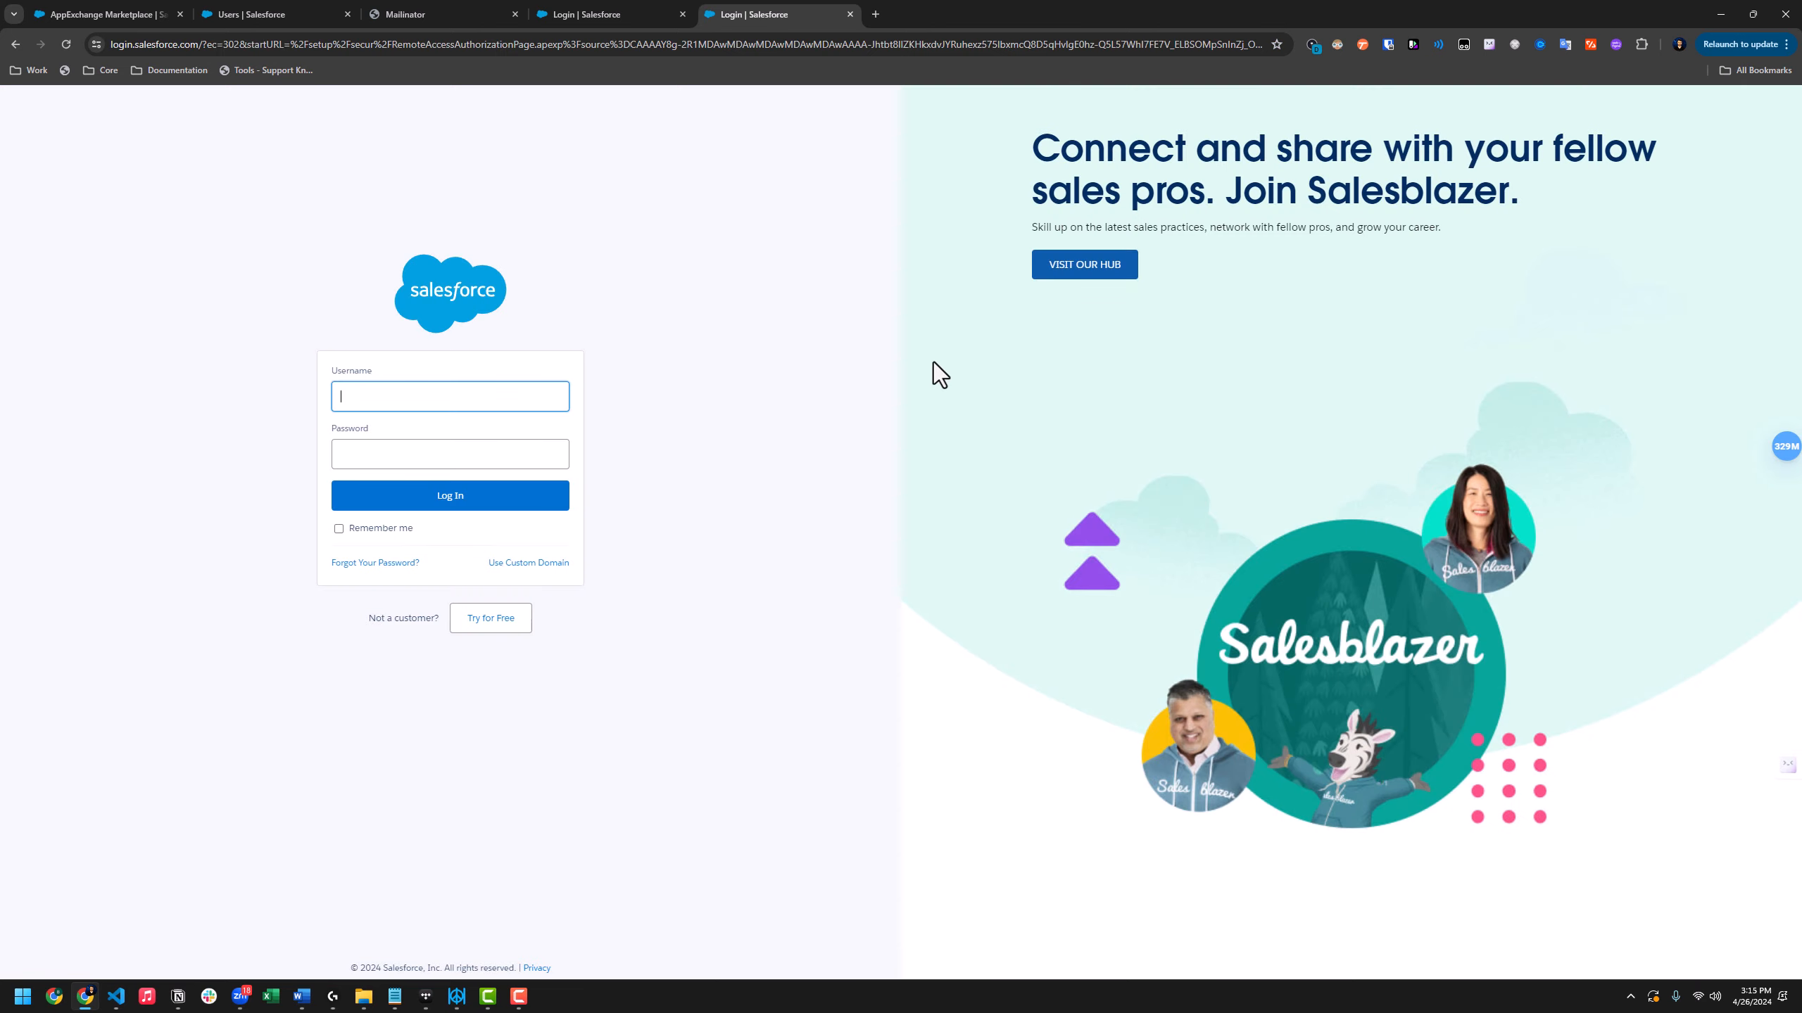
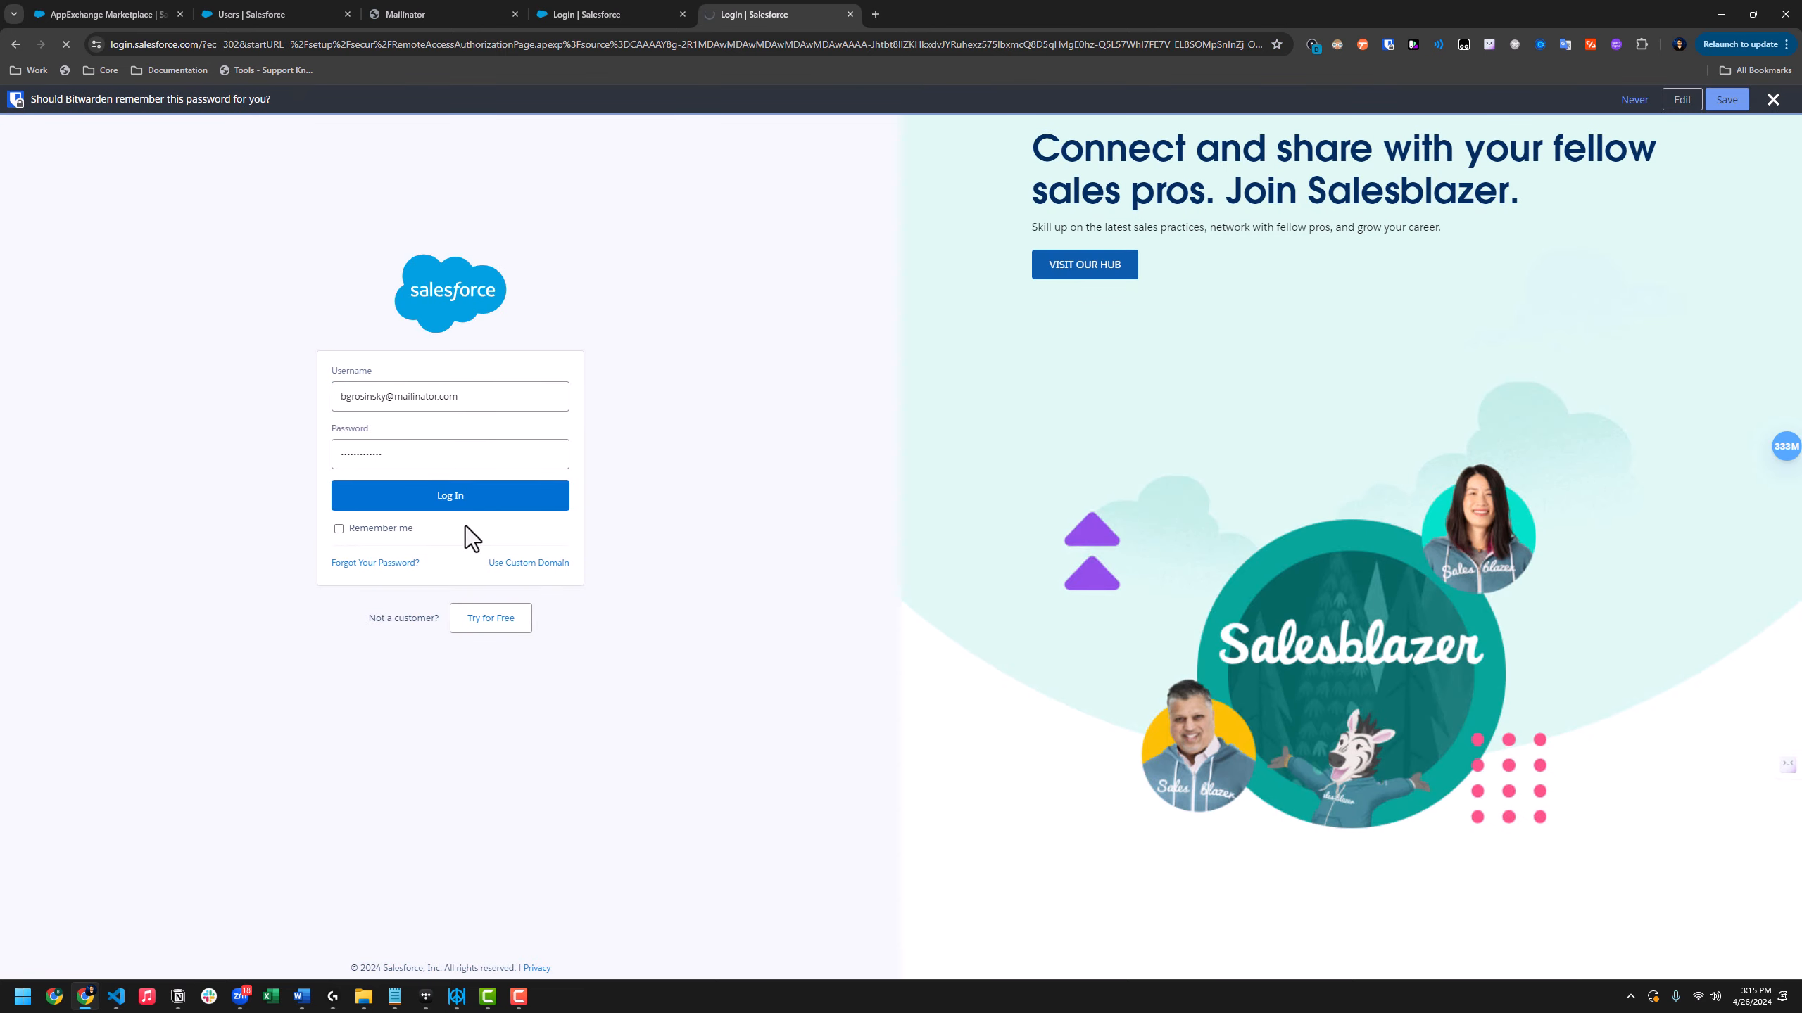
{"action": "left_click", "coordinate": [468, 509]}
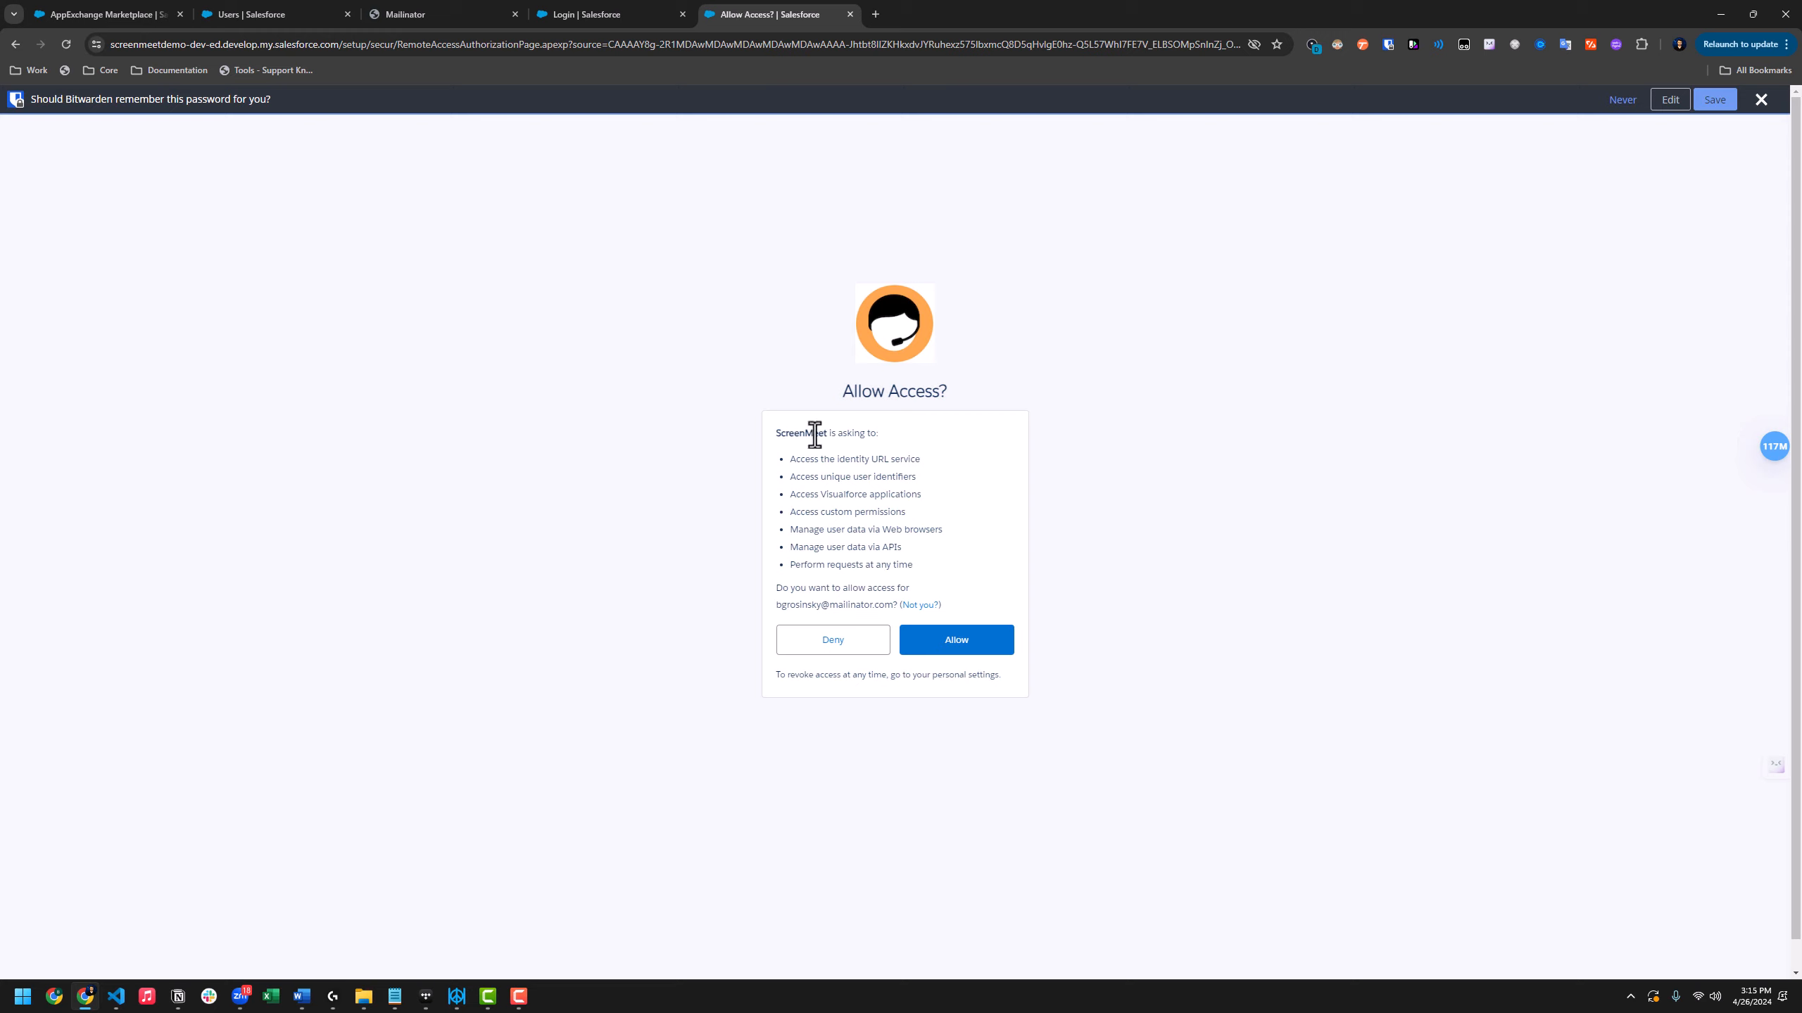
{"action": "left_click", "coordinate": [978, 651]}
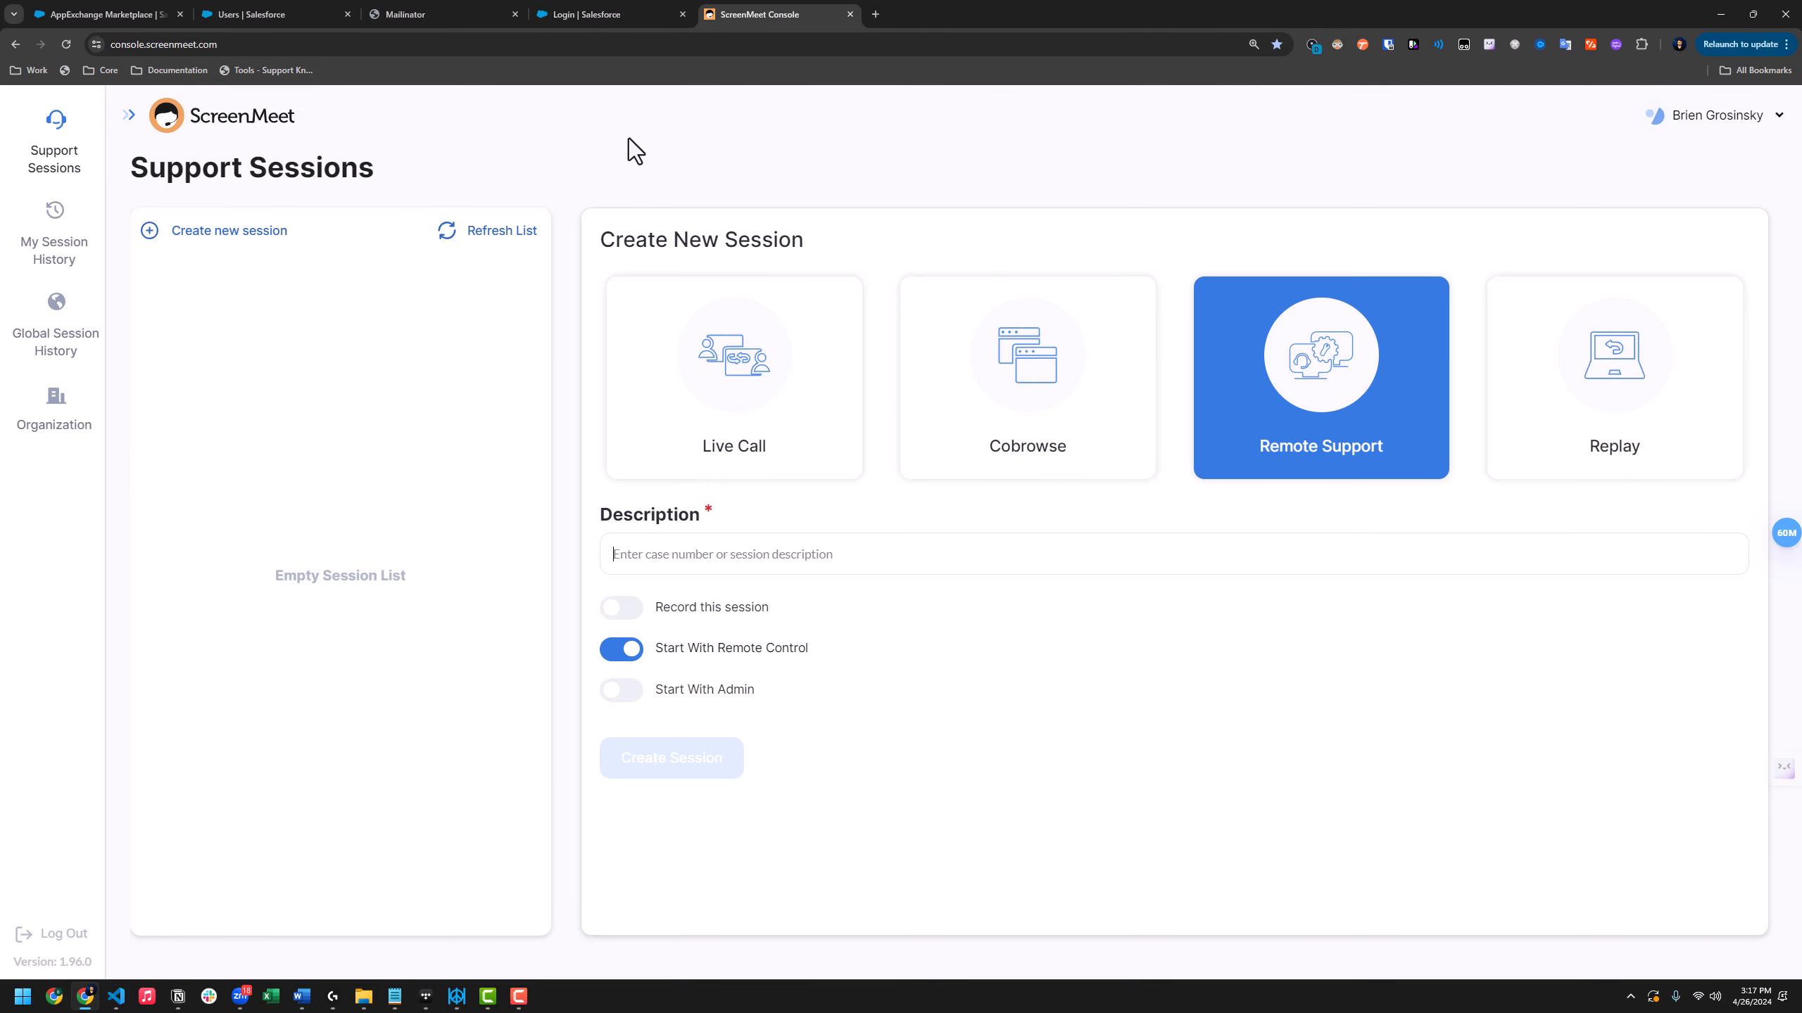
Go to Organization > Settings and Policies > Salesforce Integration in ScreenMeet Console
{"action": "left_click", "coordinate": [64, 410]}
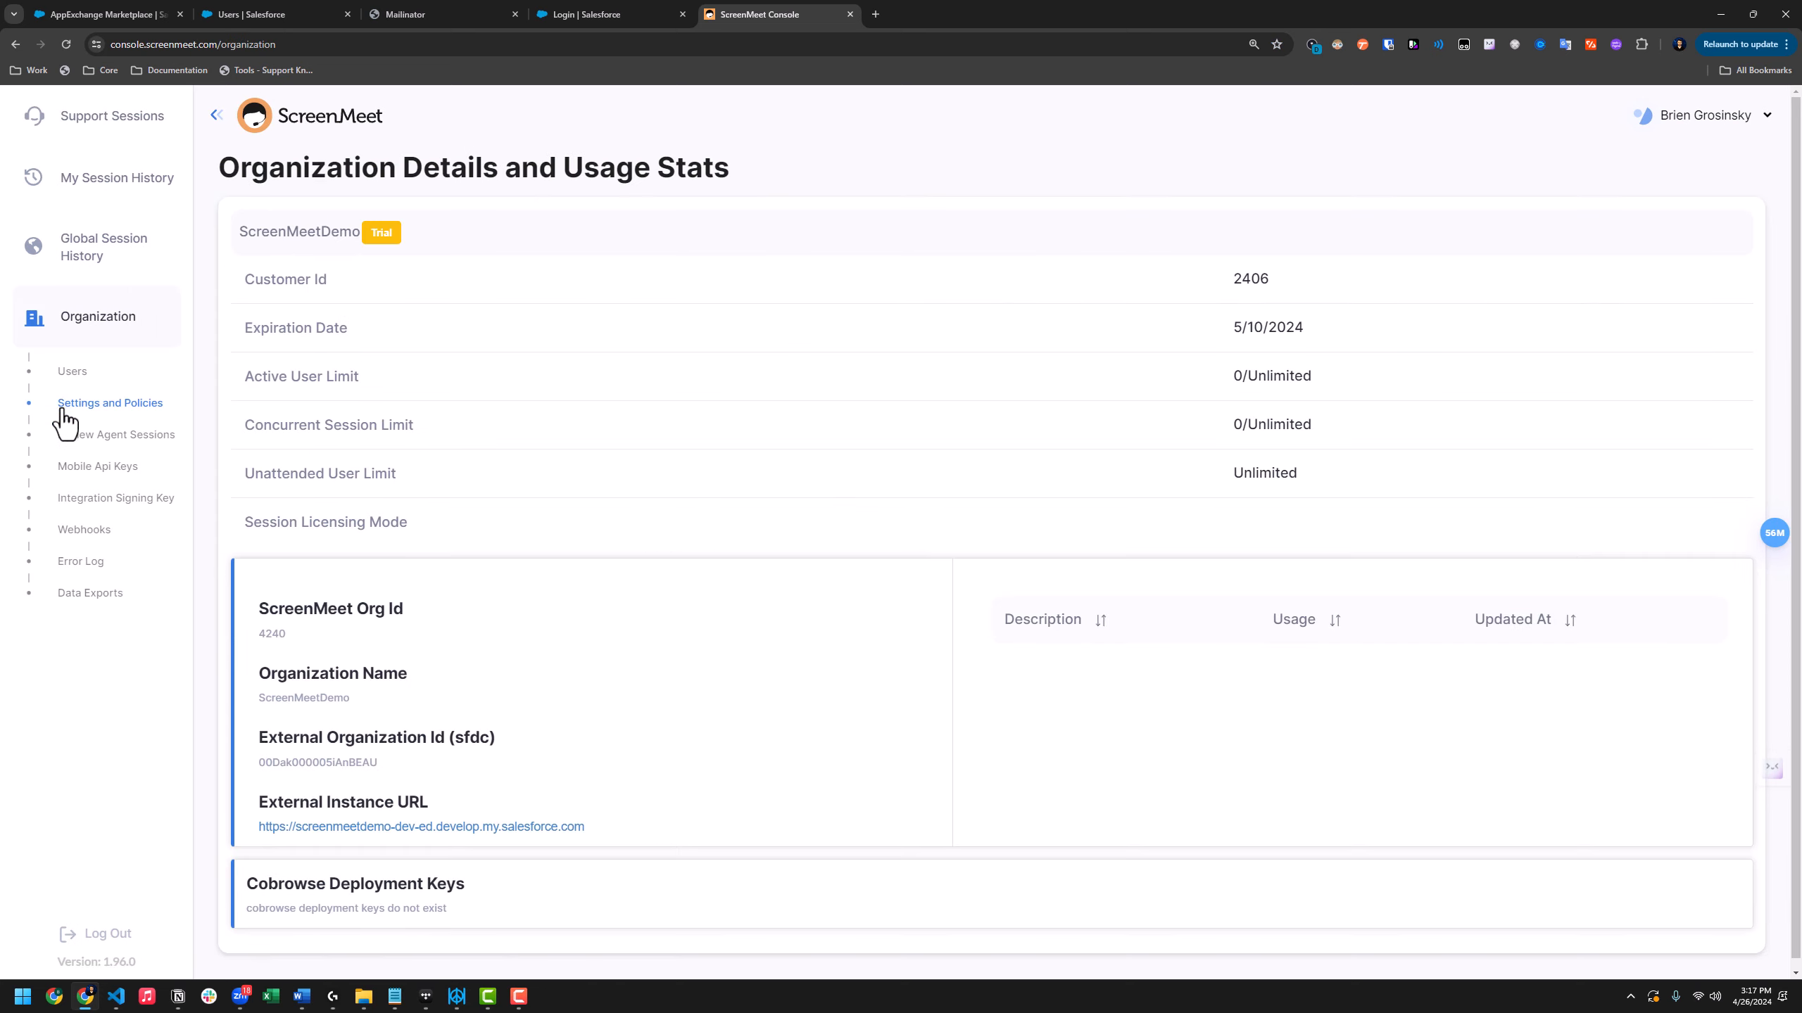
{"action": "left_click", "coordinate": [108, 404]}
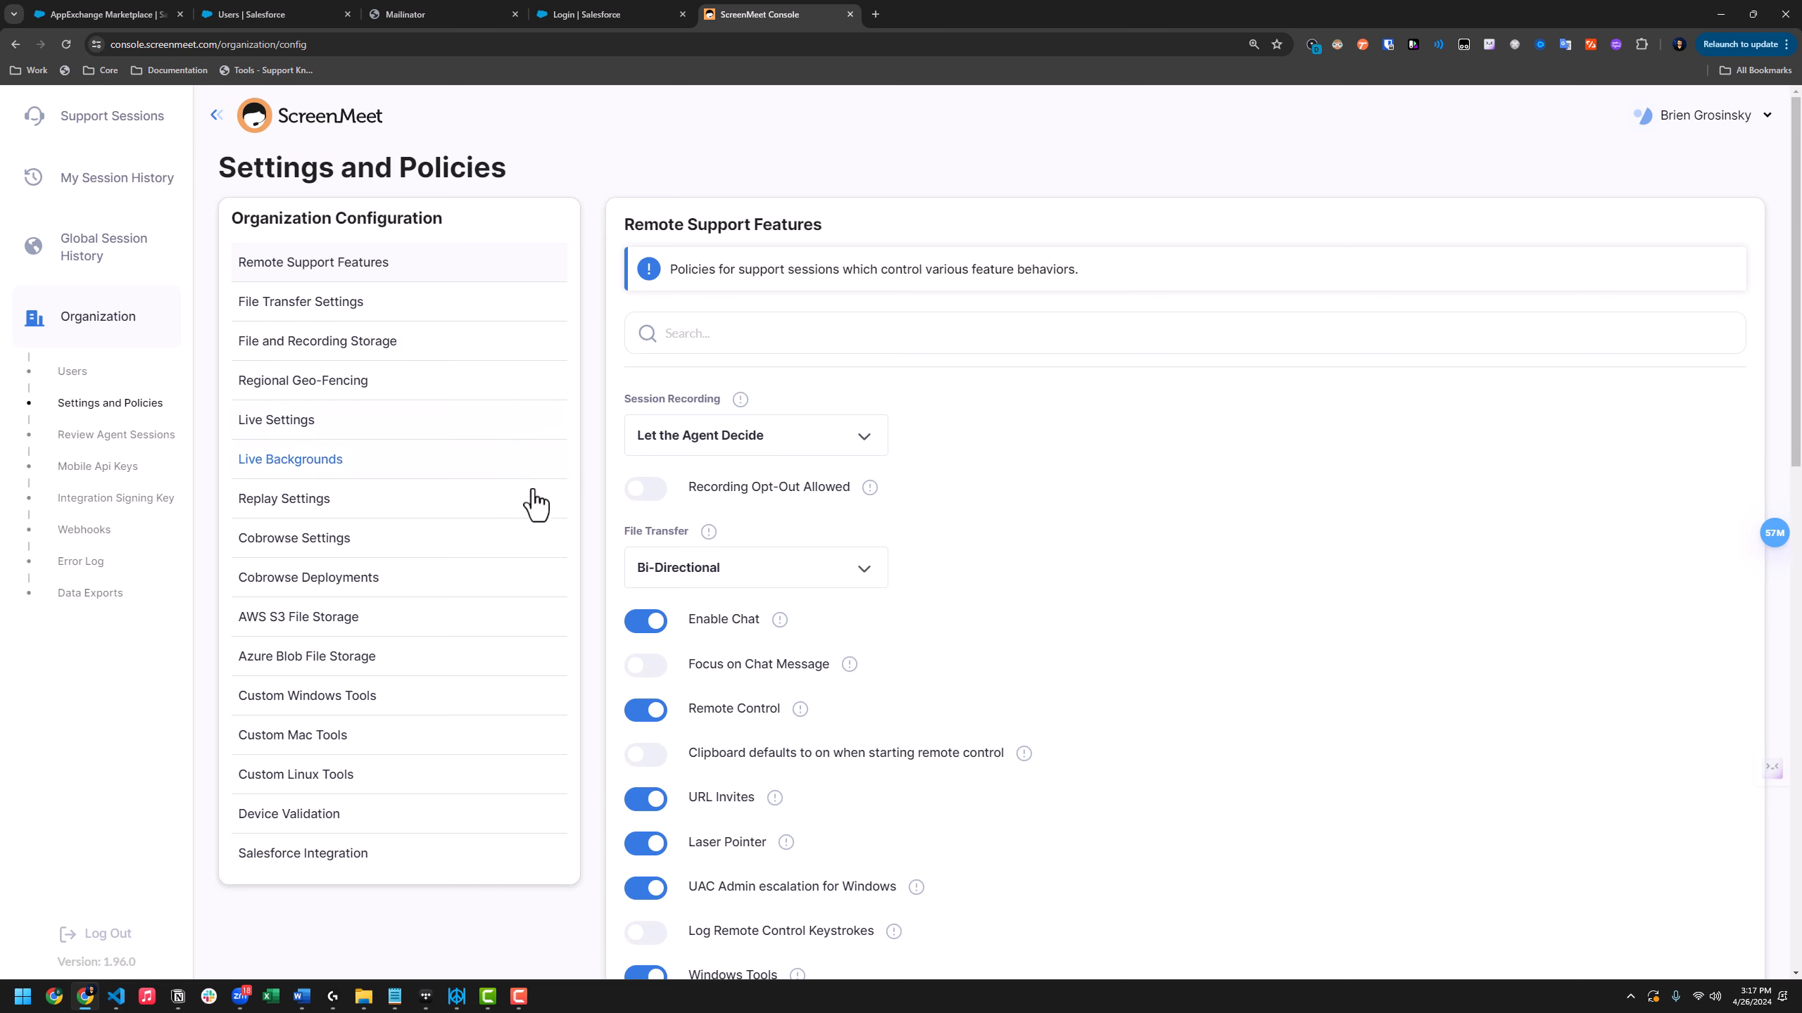
{"action": "left_click", "coordinate": [335, 855]}
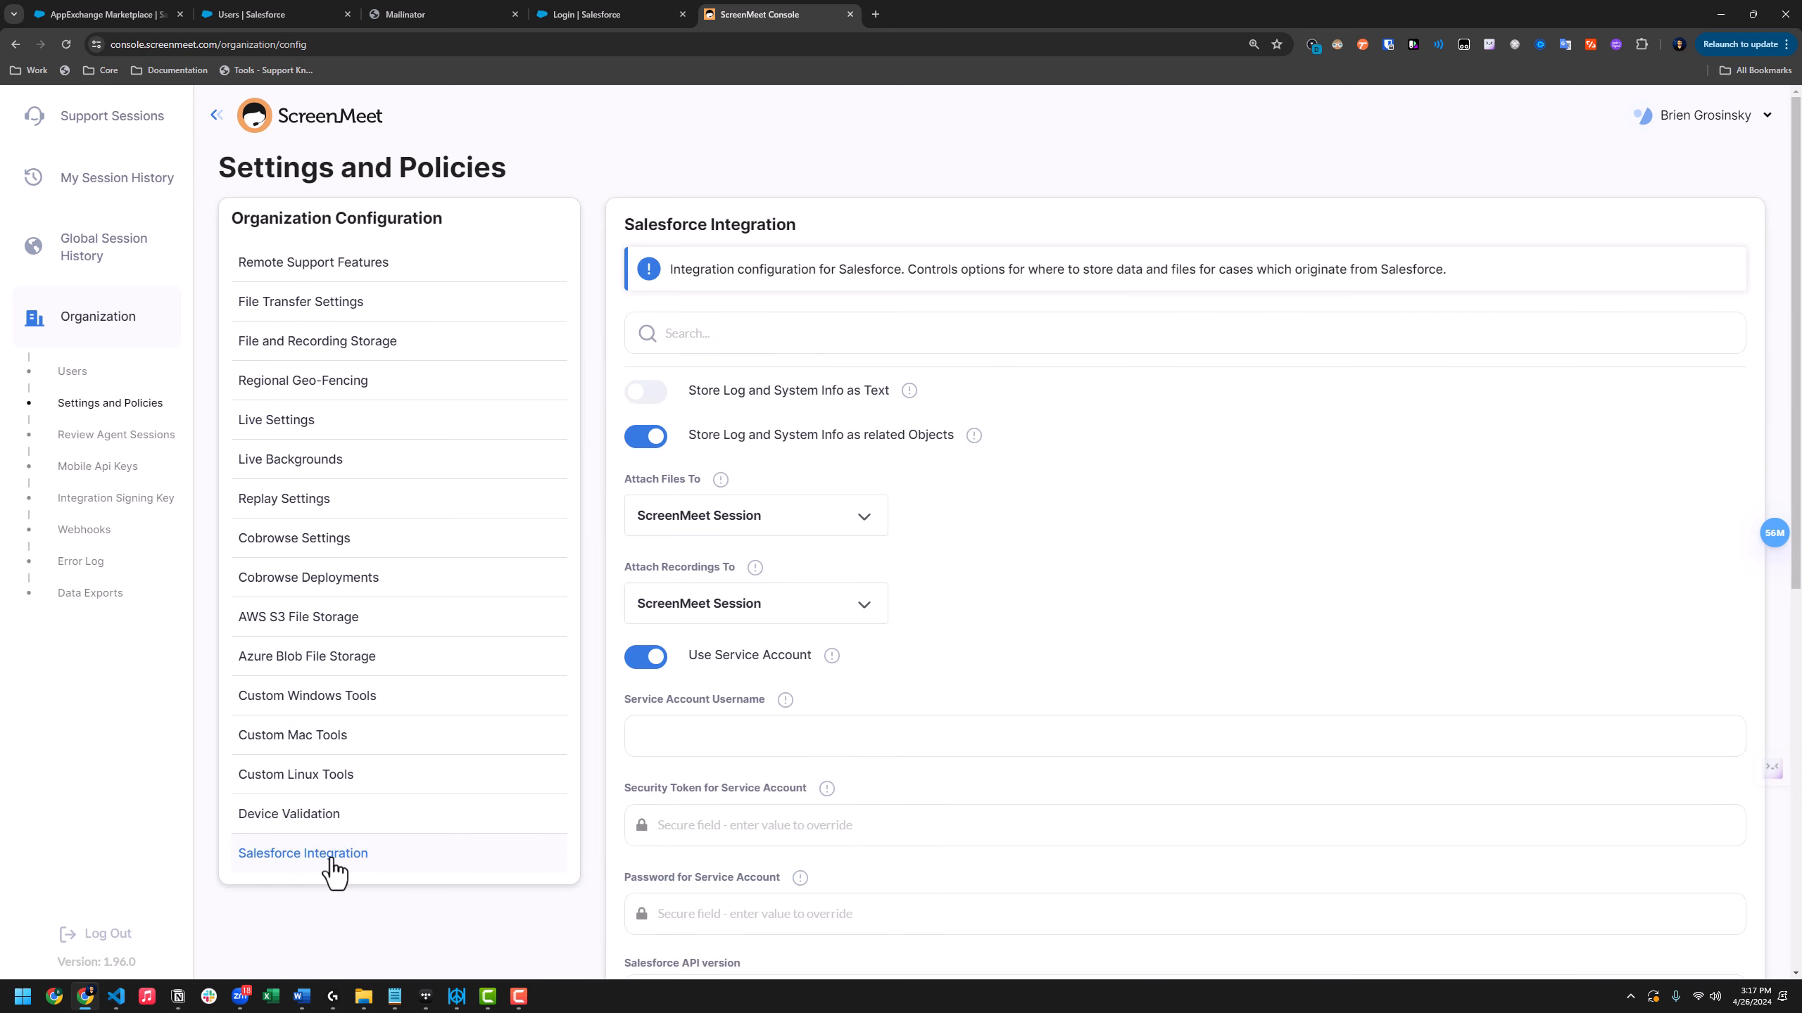
Save the Salesforce integration configuration that uses the service account
{"action": "scroll", "coordinate": [726, 474], "scroll_direction": "down", "scroll_amount": 3}
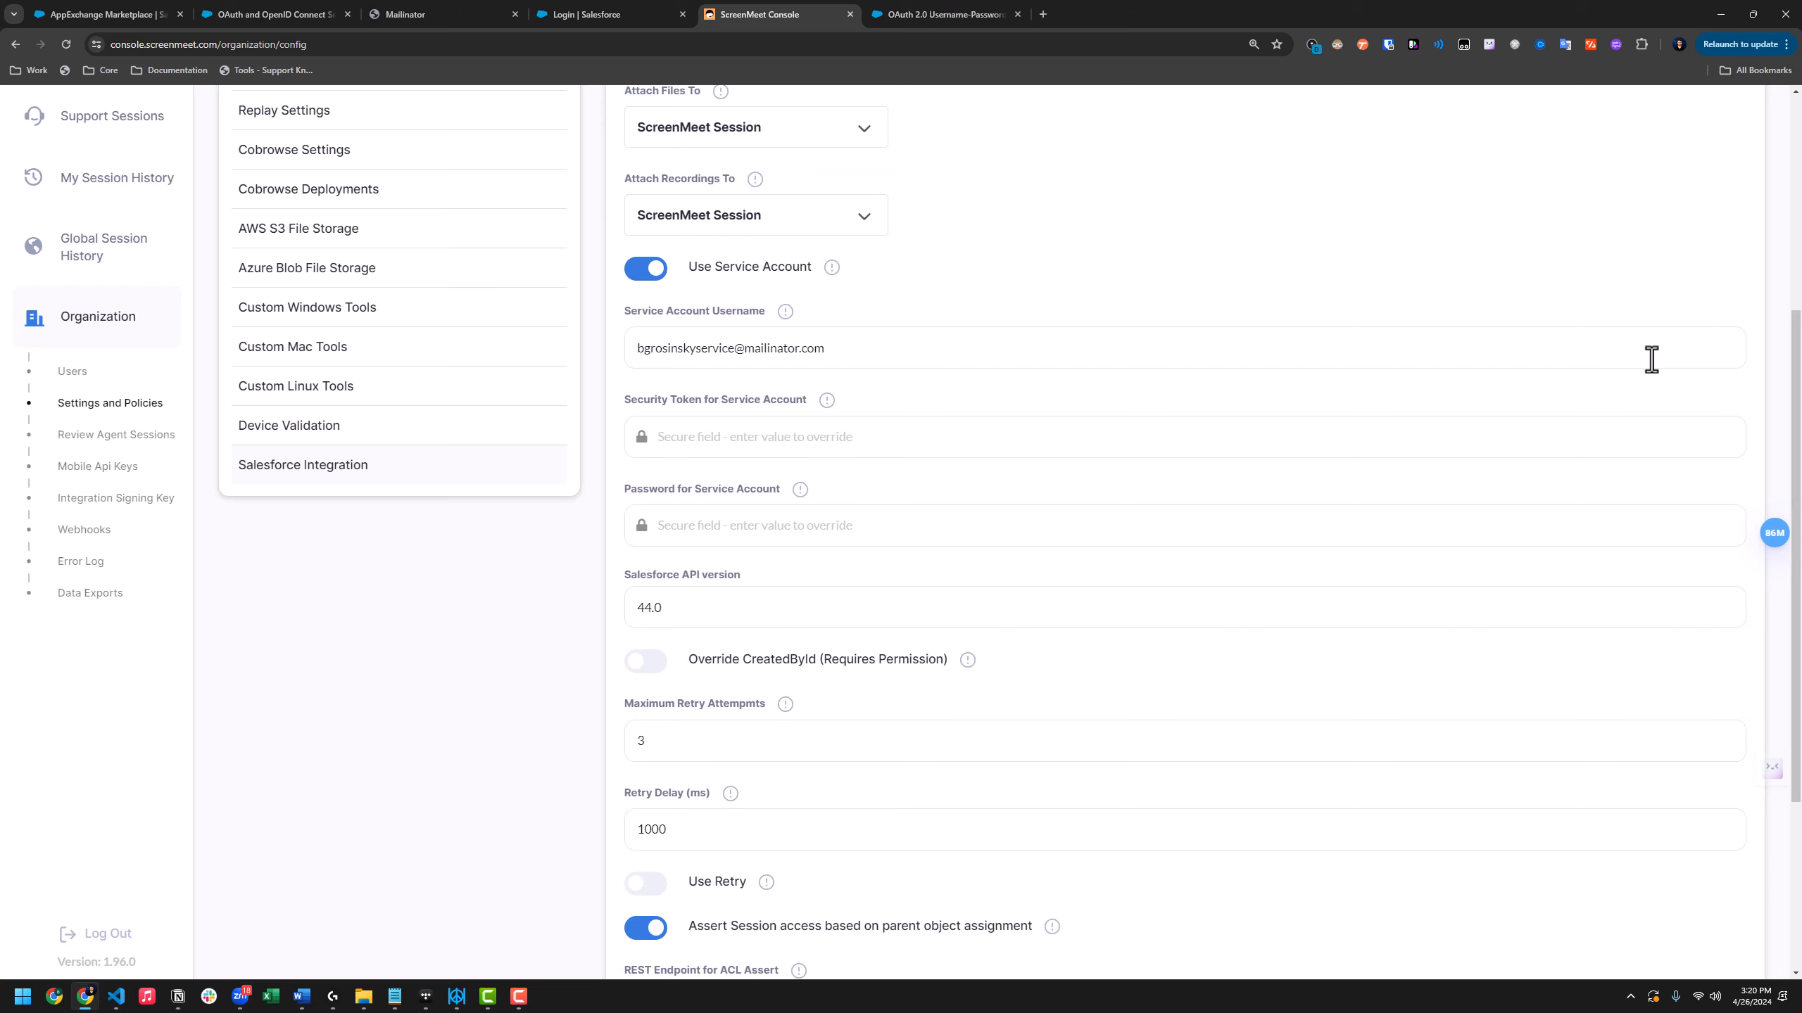
{"action": "scroll", "coordinate": [1651, 425], "scroll_direction": "down", "scroll_amount": 4}
{"action": "left_click", "coordinate": [1569, 827]}
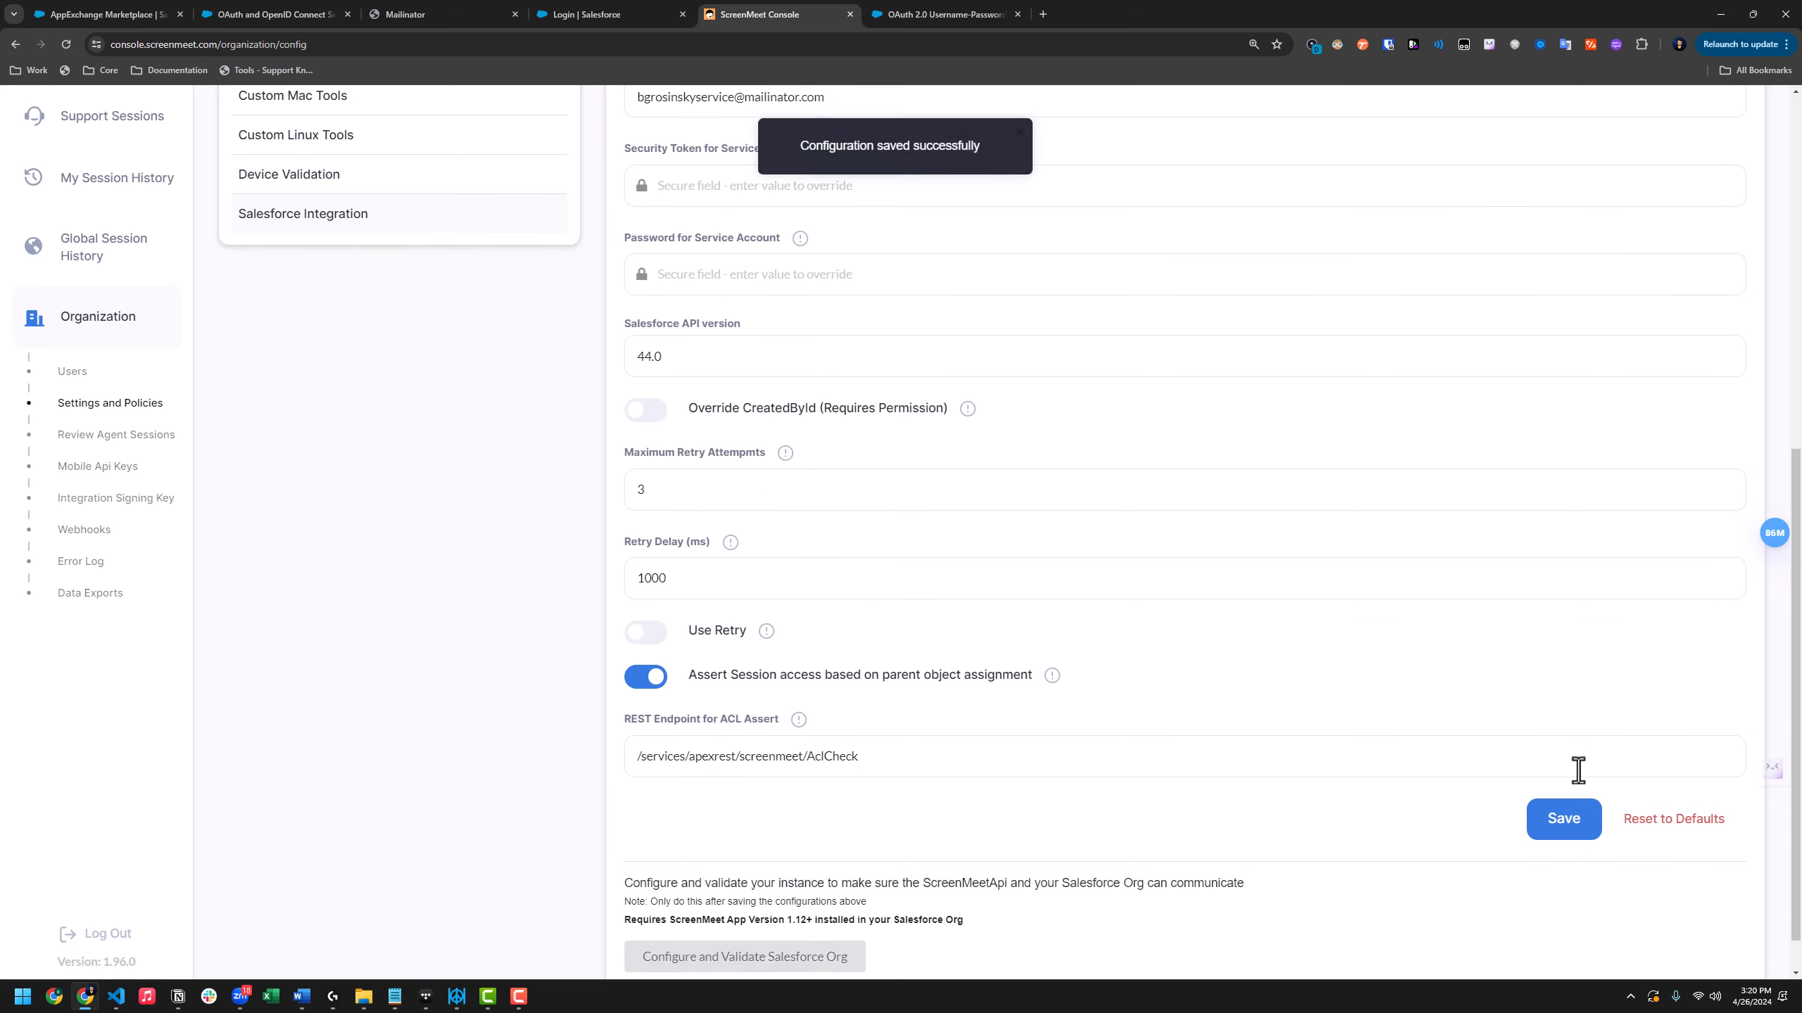
Configure and validate the Salesforce org connection, confirming the success message
{"action": "scroll", "coordinate": [1577, 770], "scroll_direction": "down", "scroll_amount": 1}
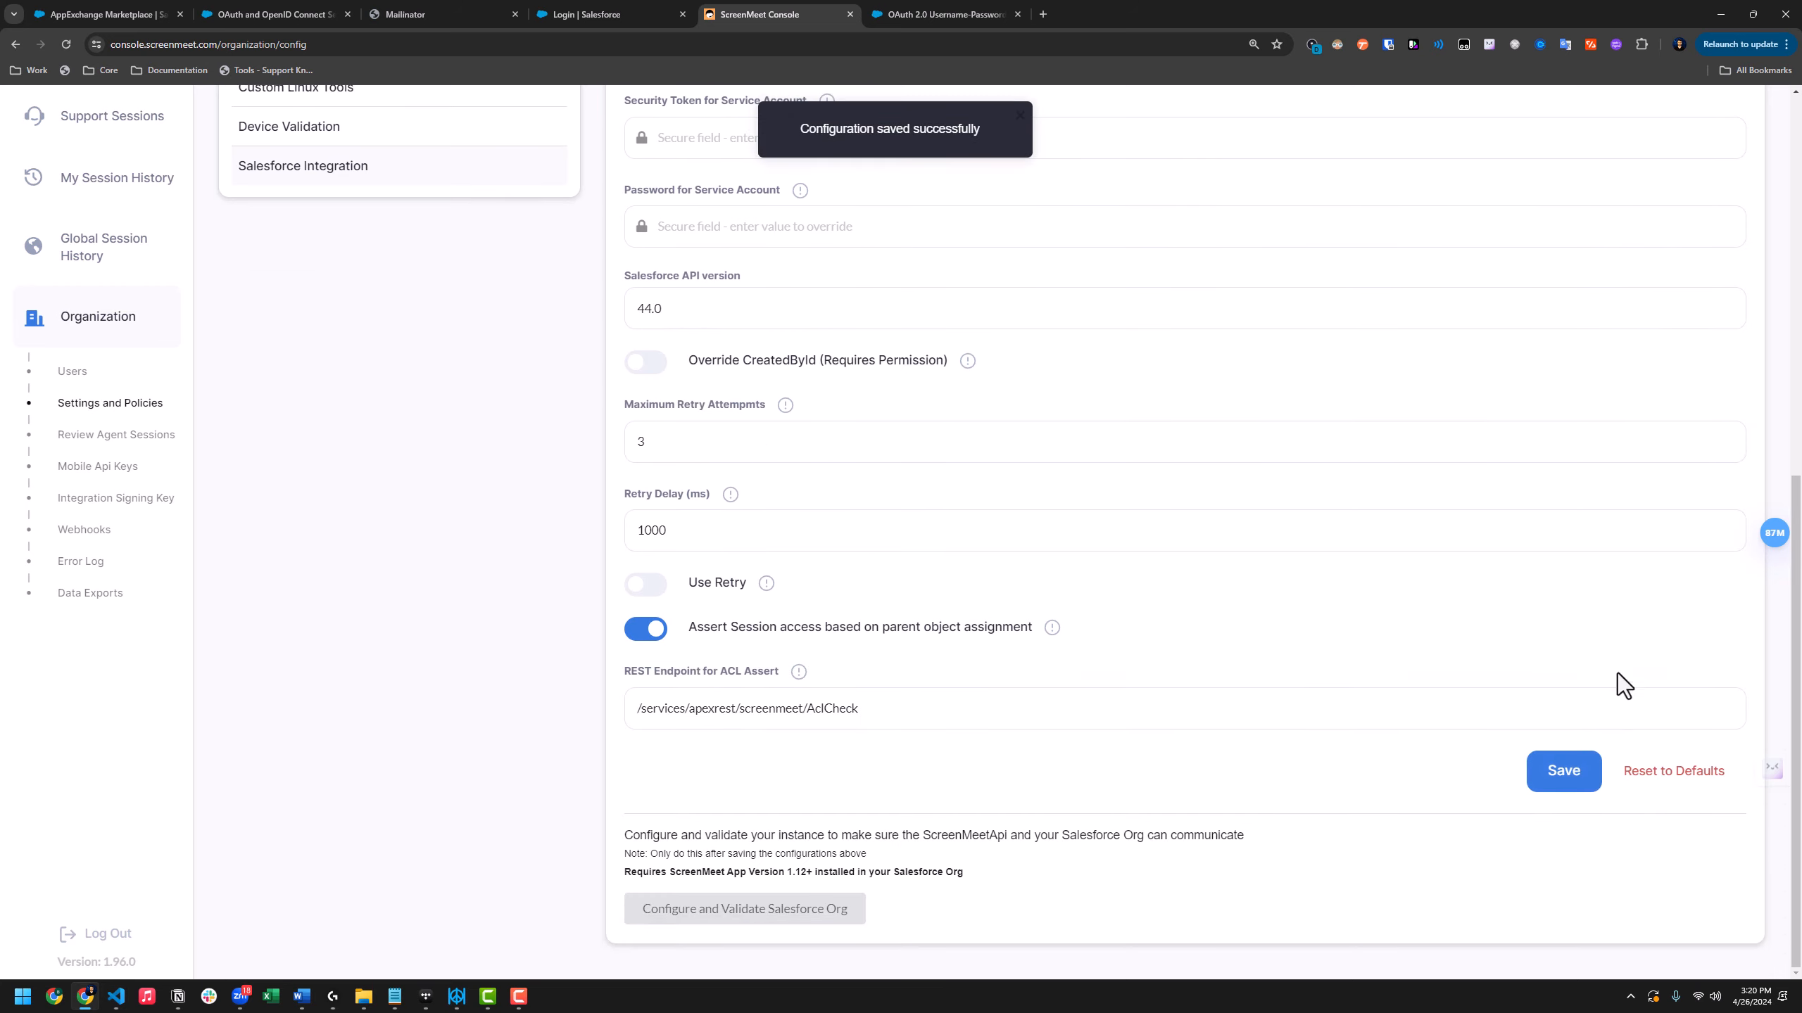
{"action": "left_click", "coordinate": [796, 920]}
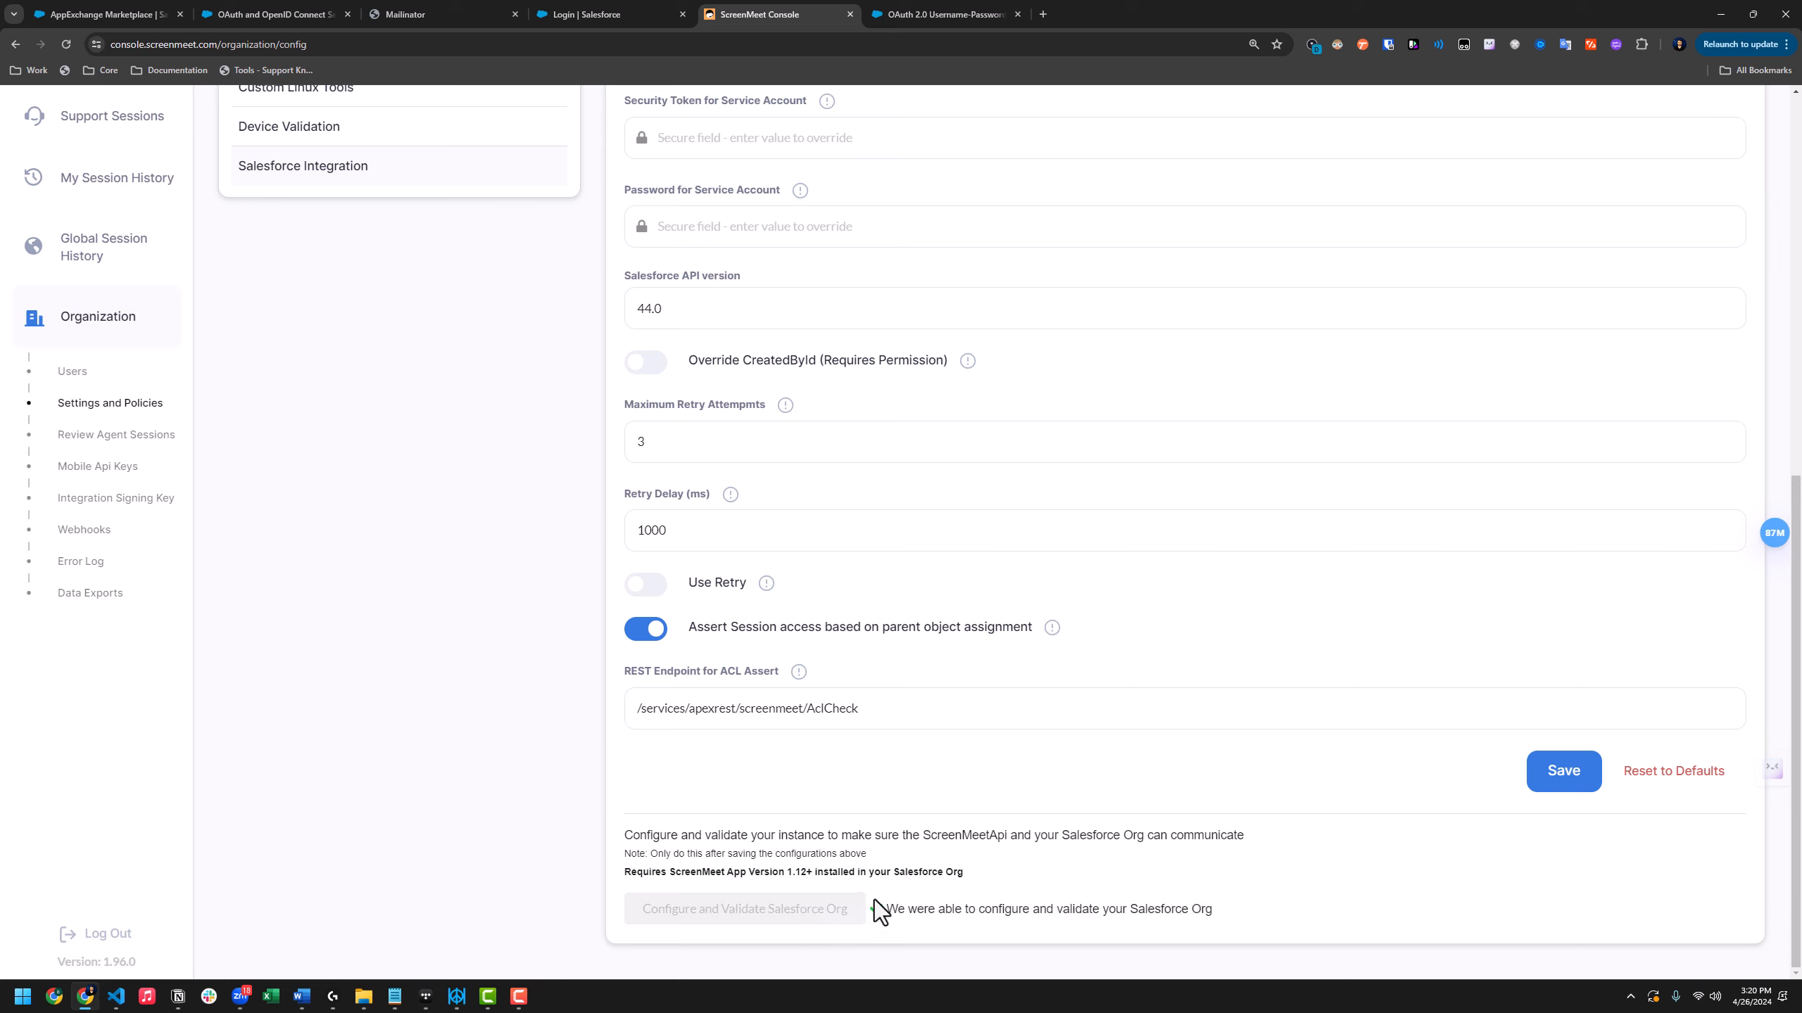
{"action": "left_click_drag", "start_coordinate": [887, 909], "coordinate": [1211, 923]}
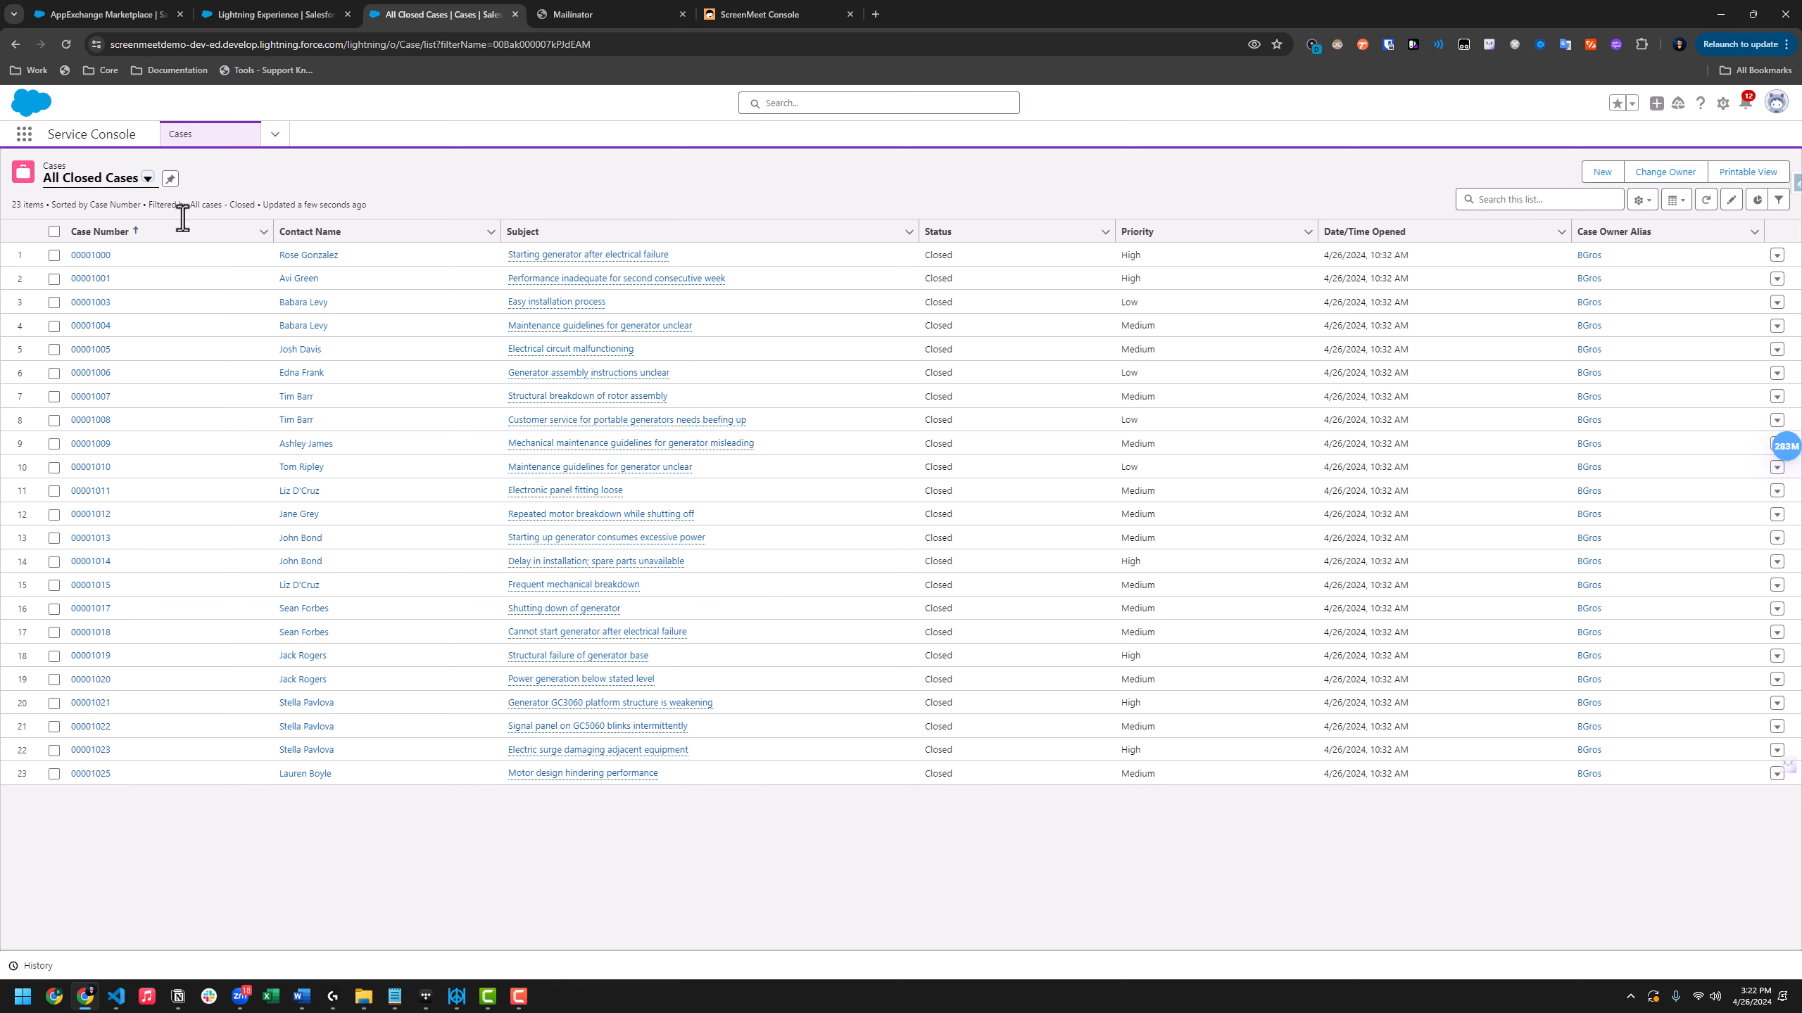
Open case 00001000 and launch Edit Page for its Case Record Page
{"action": "left_click", "coordinate": [83, 256]}
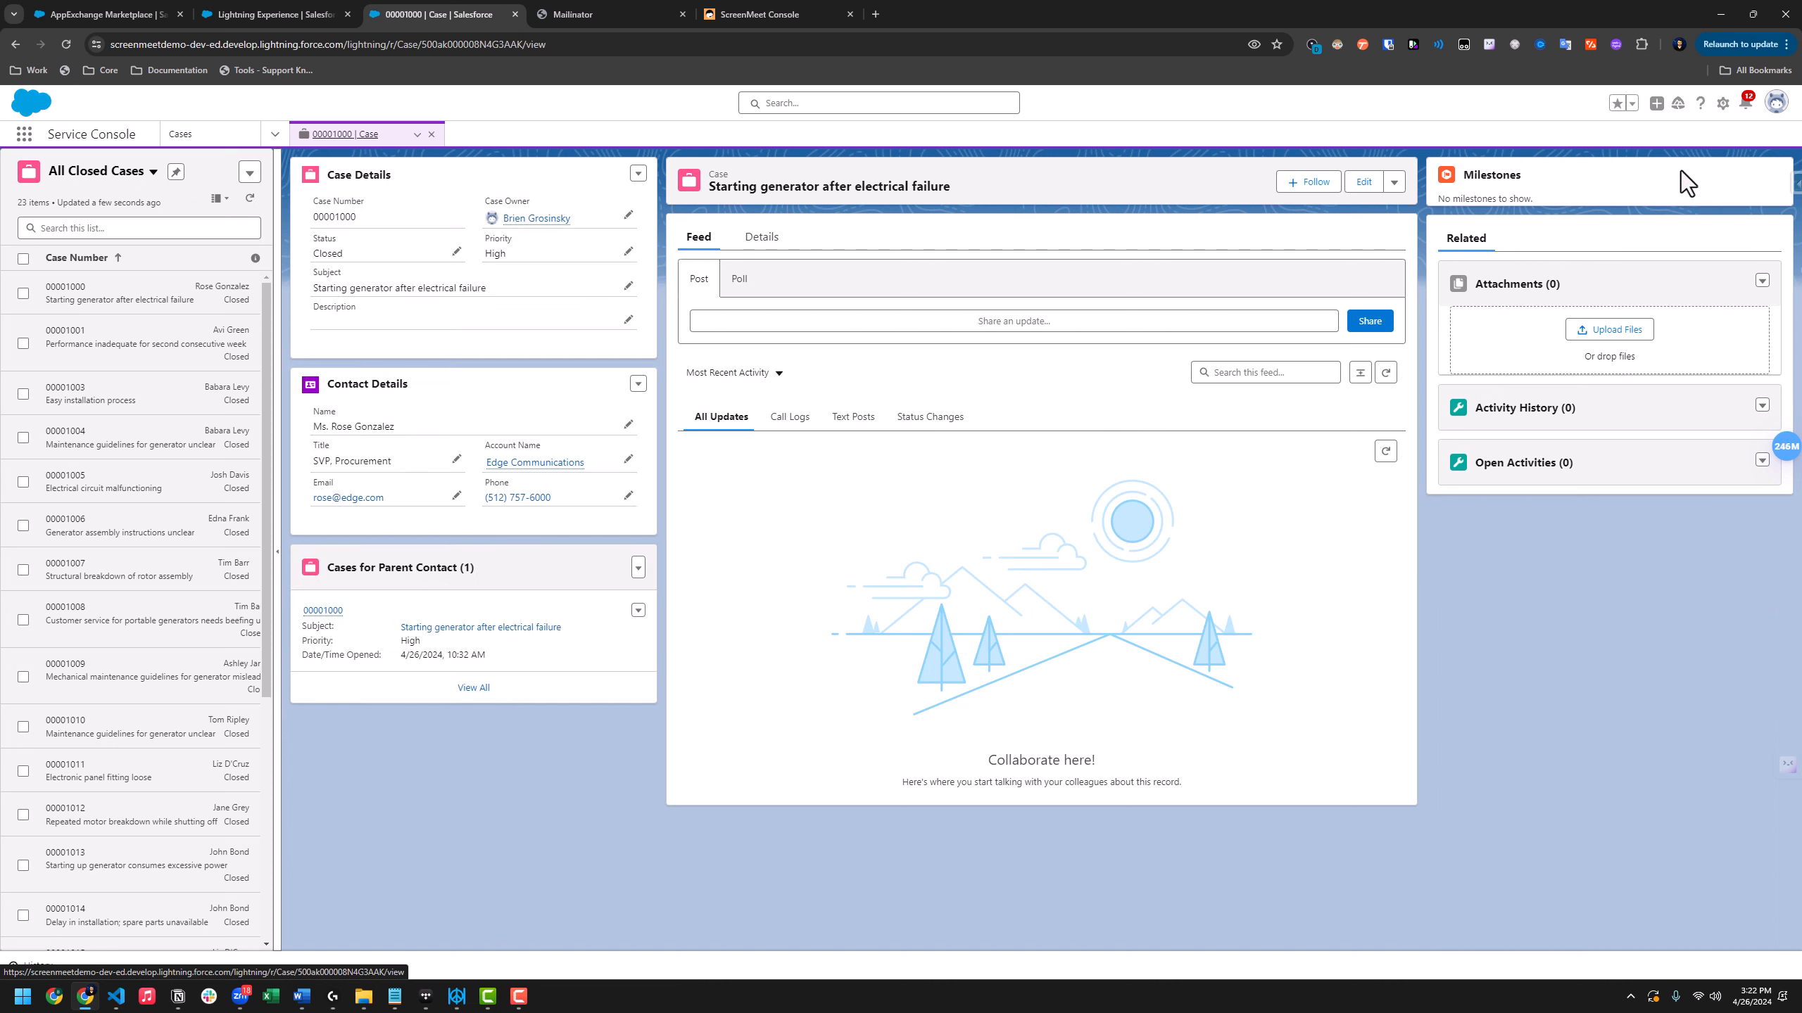
{"action": "left_click", "coordinate": [1723, 103]}
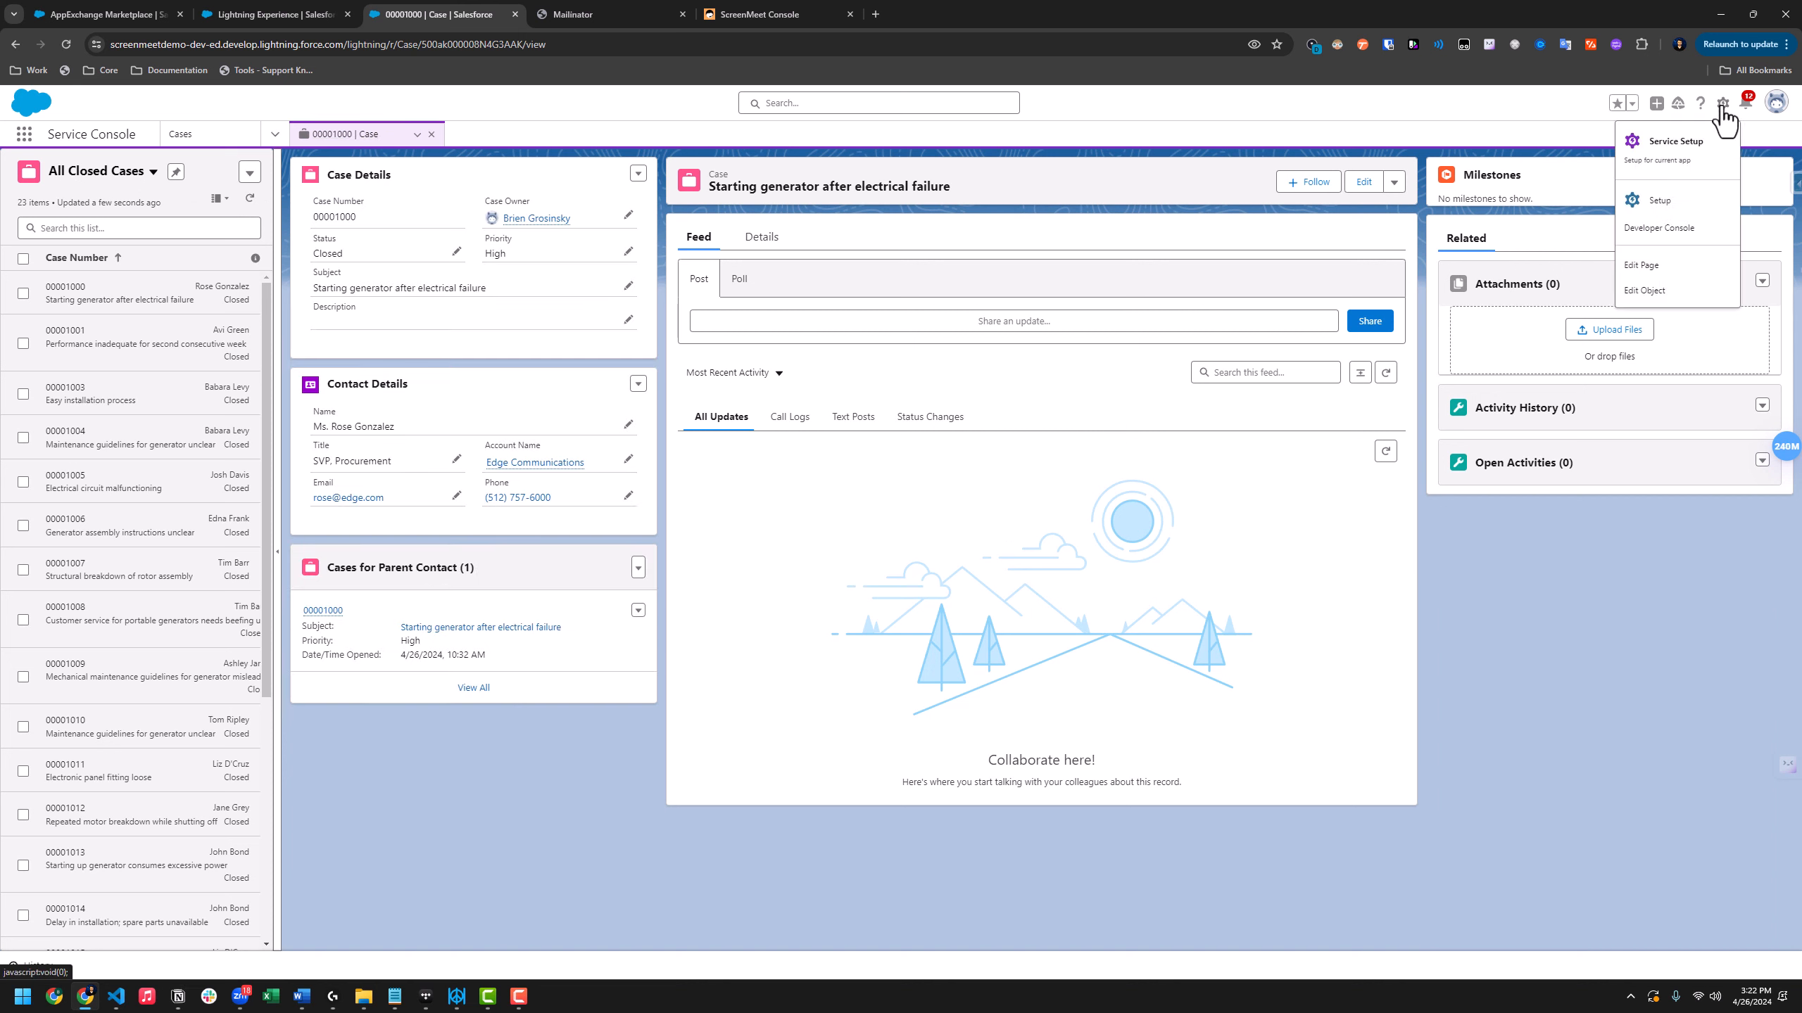
{"action": "left_click", "coordinate": [1641, 274]}
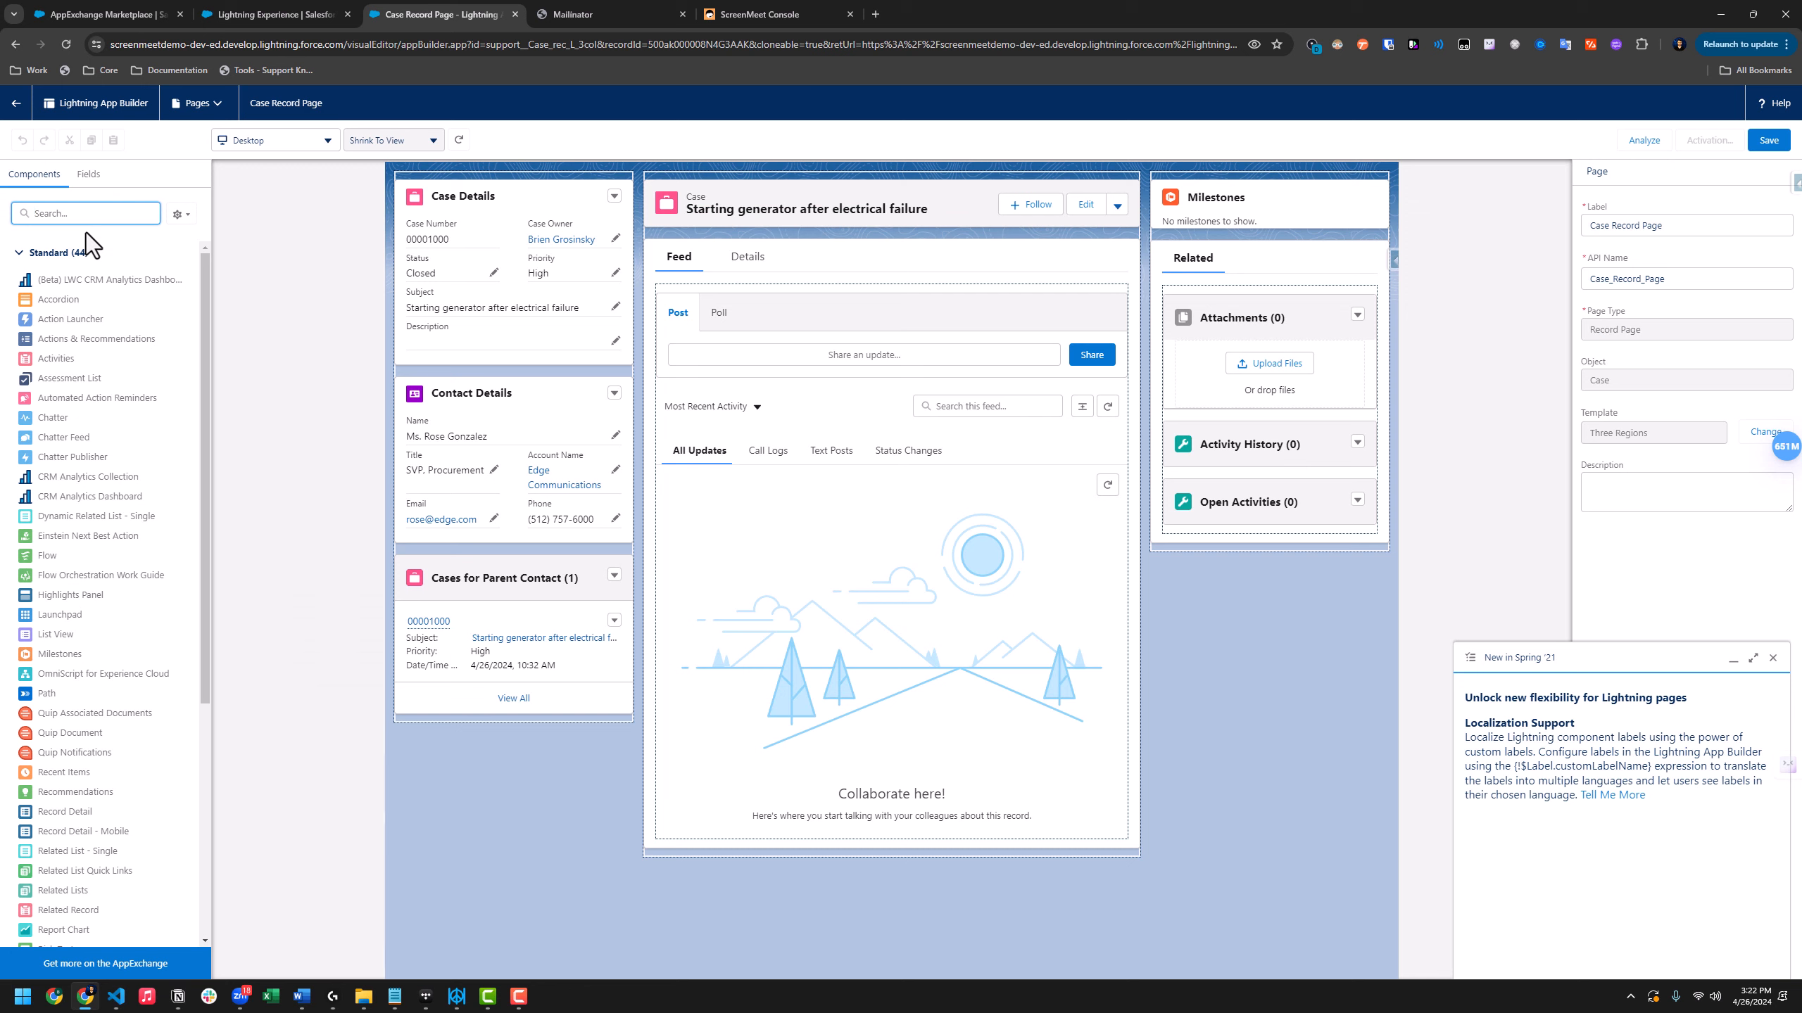
Place ScreenMeetSessionWidget, then screenMeetFiles below it, atop the right column and save the page
{"action": "type", "text": "screenmeet"}
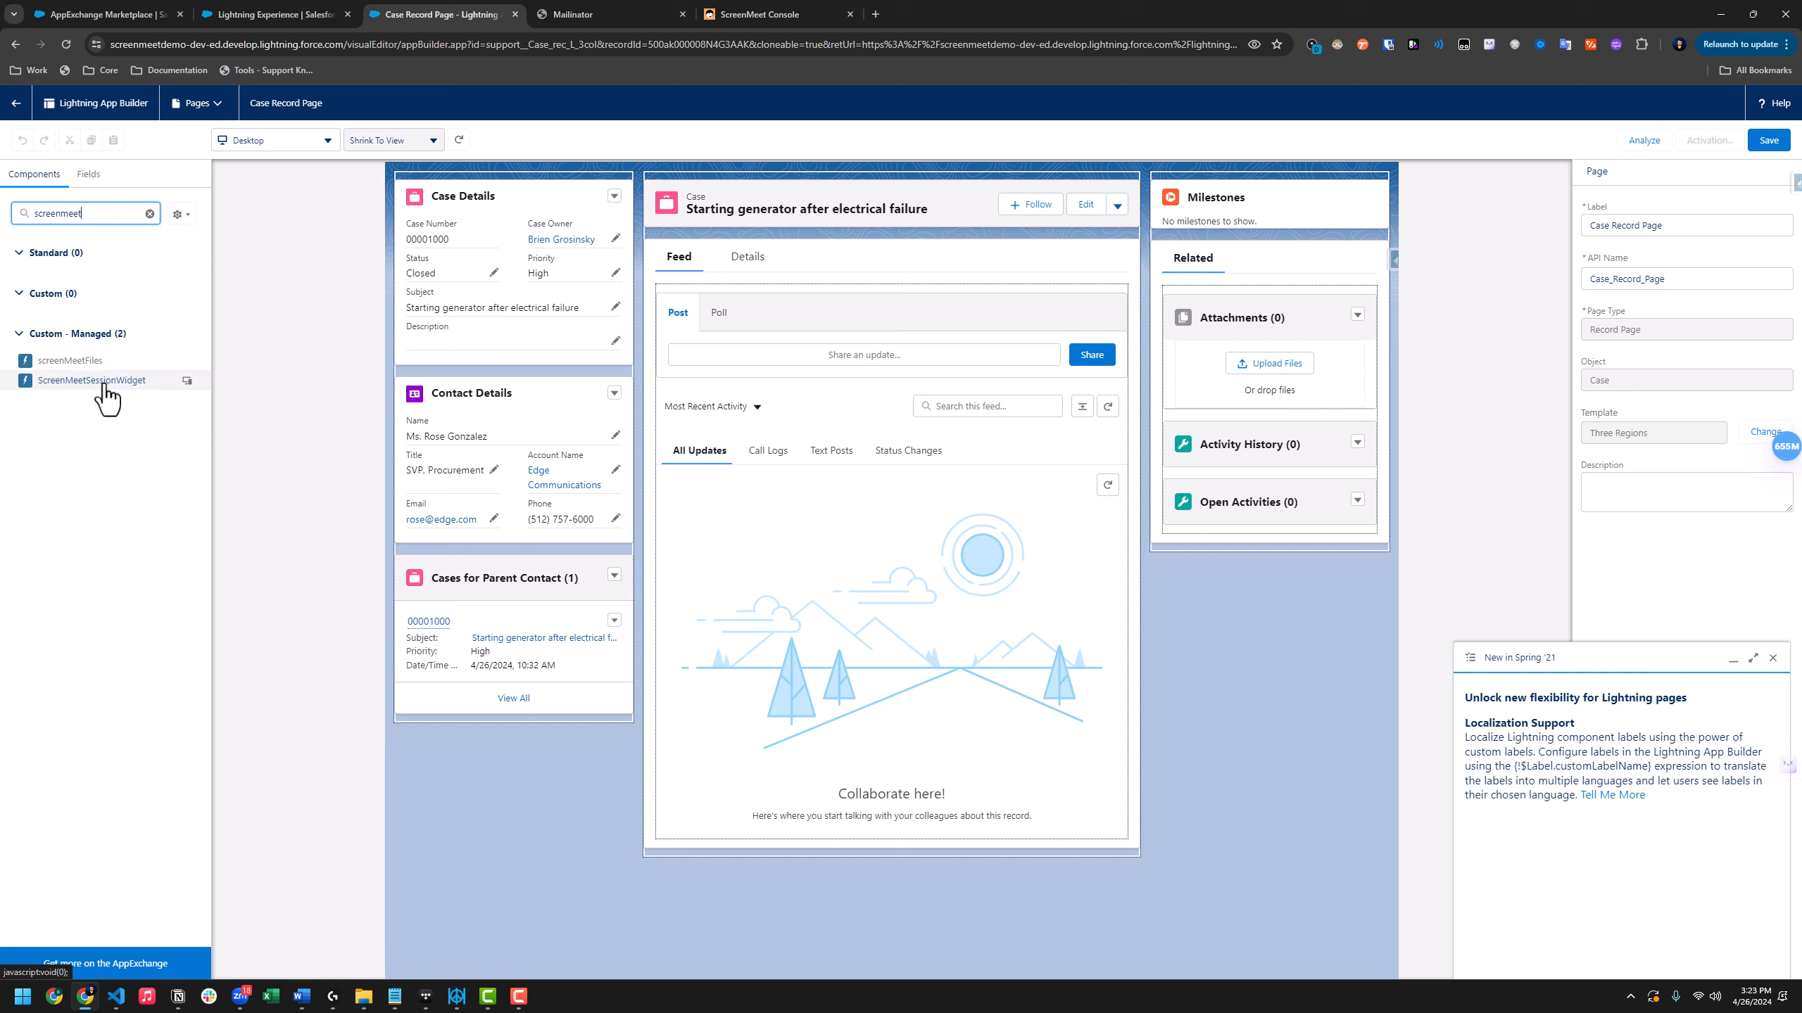
{"action": "left_click_drag", "start_coordinate": [106, 387], "coordinate": [1178, 192]}
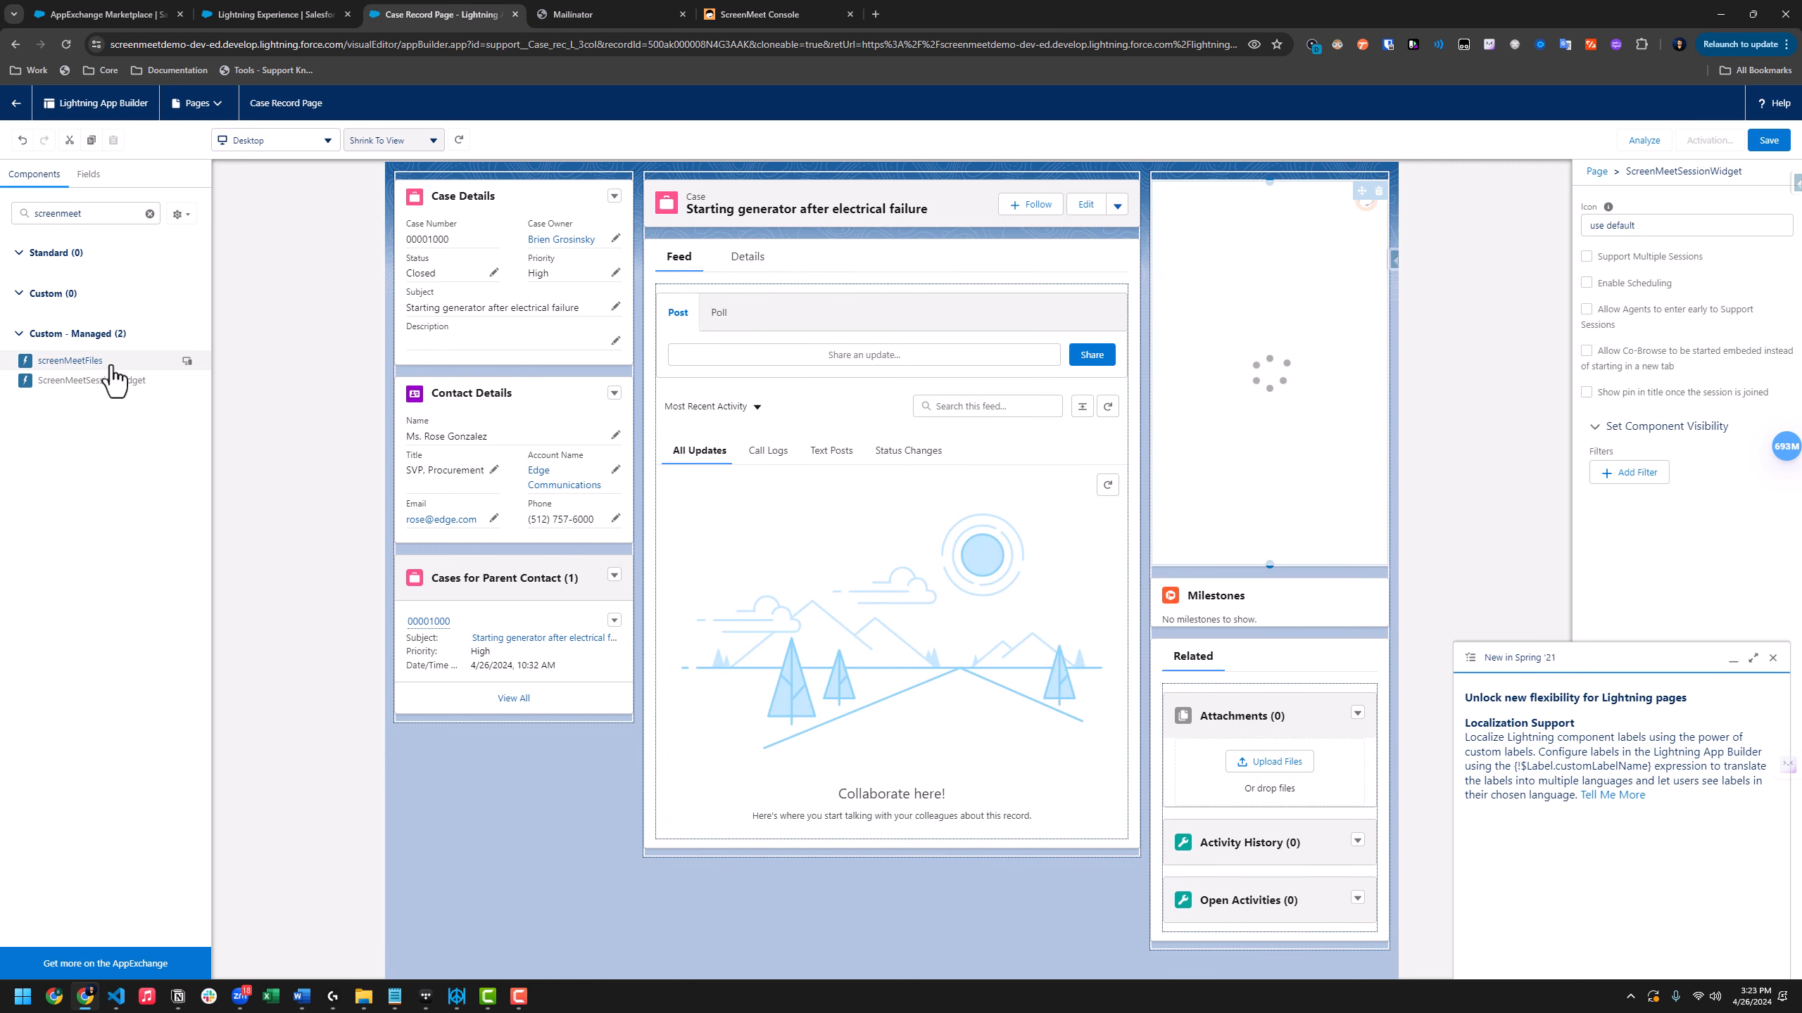
{"action": "left_click_drag", "start_coordinate": [106, 360], "coordinate": [1259, 576]}
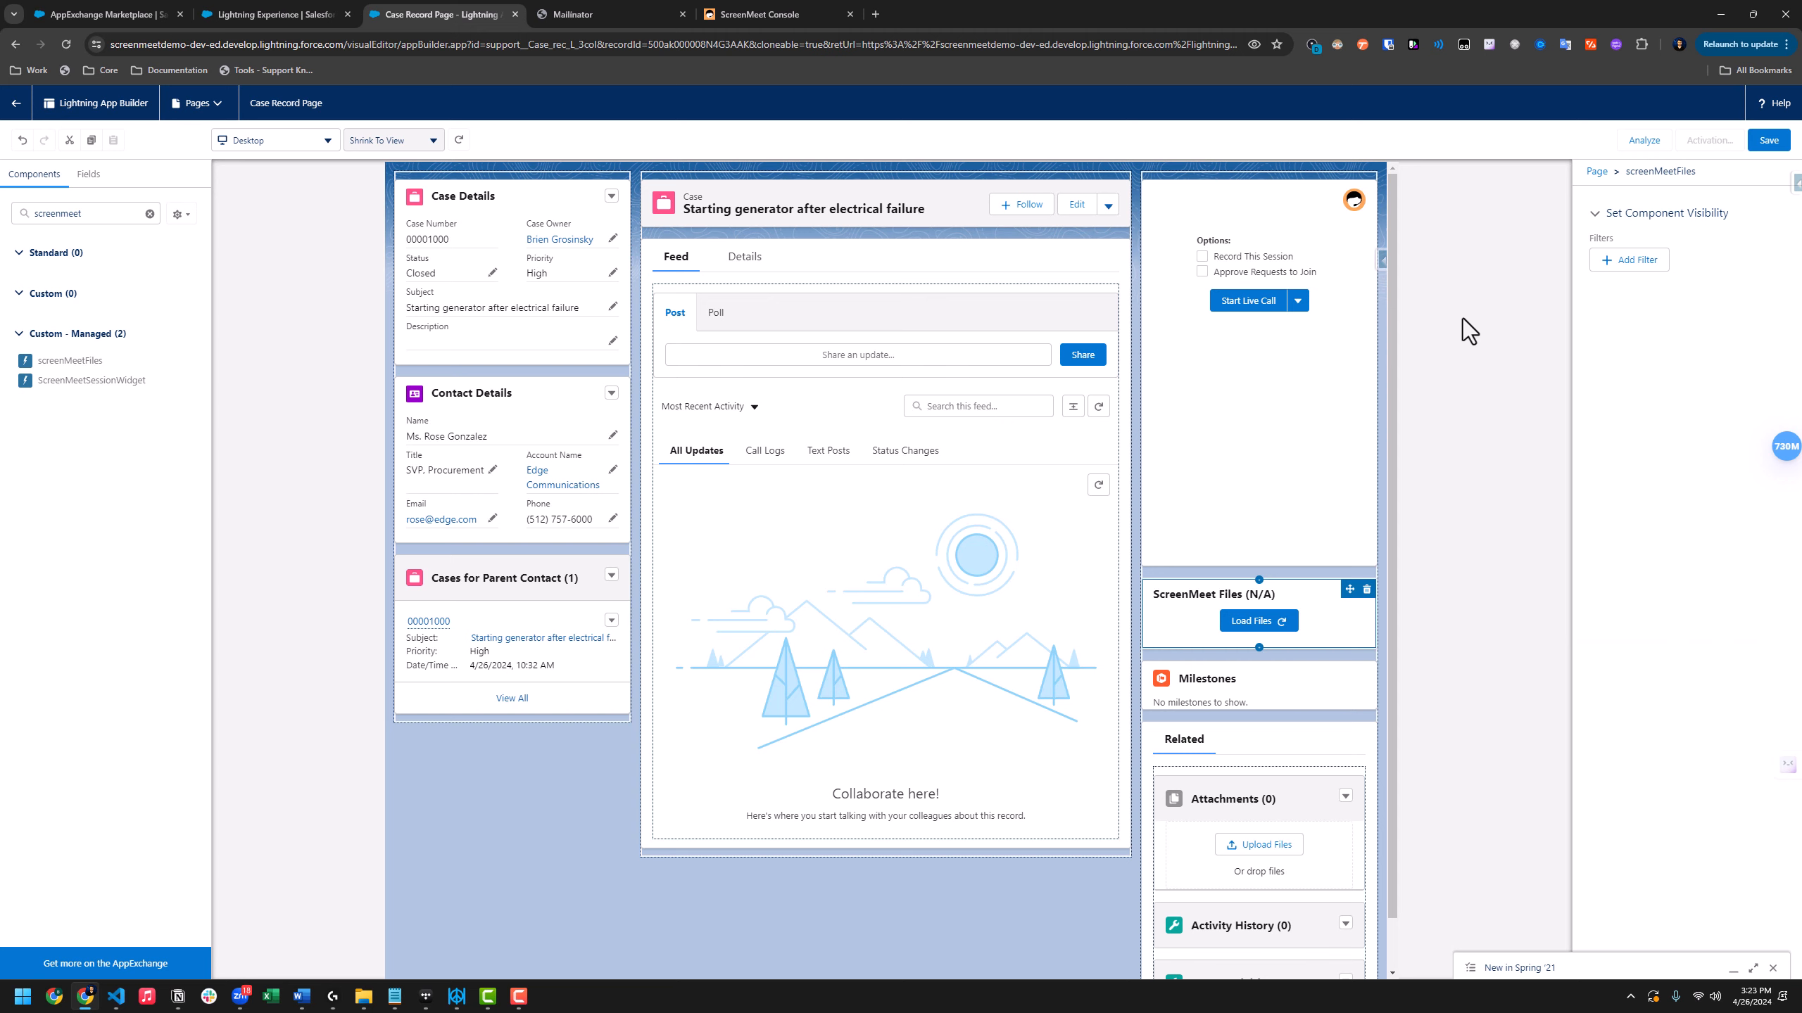
{"action": "left_click", "coordinate": [1766, 141]}
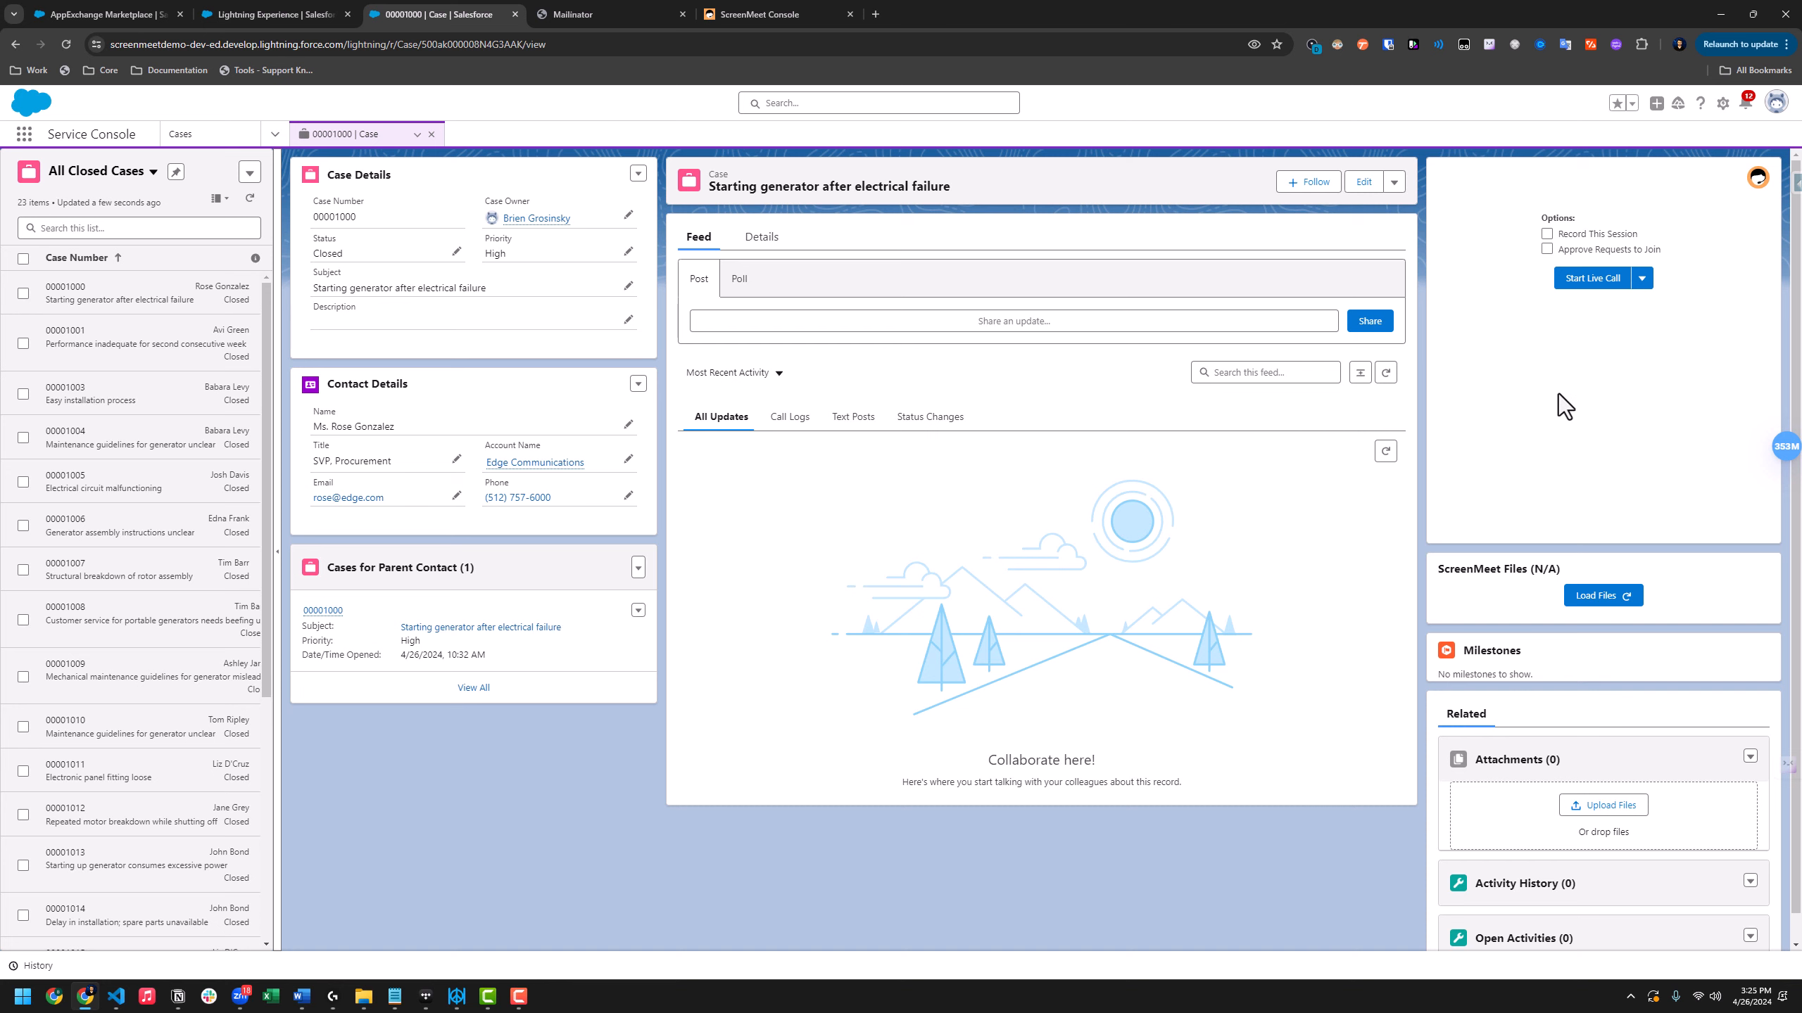
Start a live call from the ScreenMeet widget on case 00001000
{"action": "left_click", "coordinate": [1596, 280]}
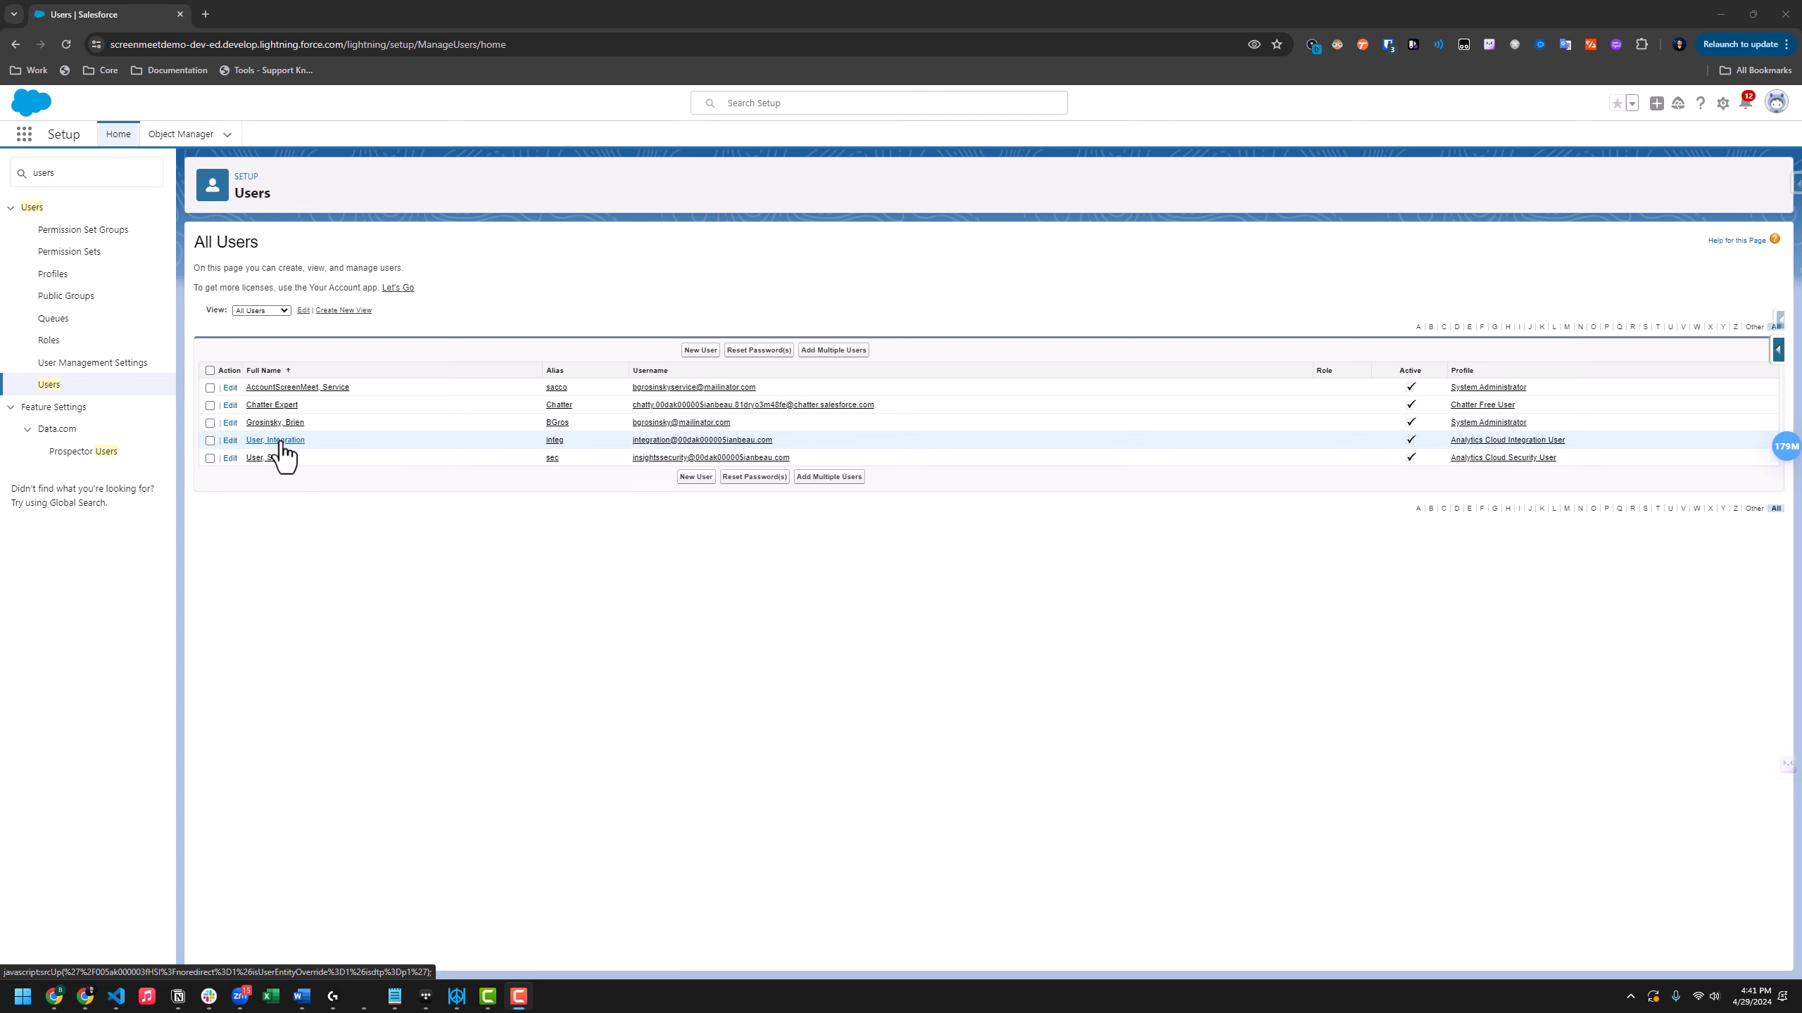
Add the ScreenMeet Agent permission set to the Chatter Expert user's enabled permission sets
{"action": "left_click", "coordinate": [280, 411]}
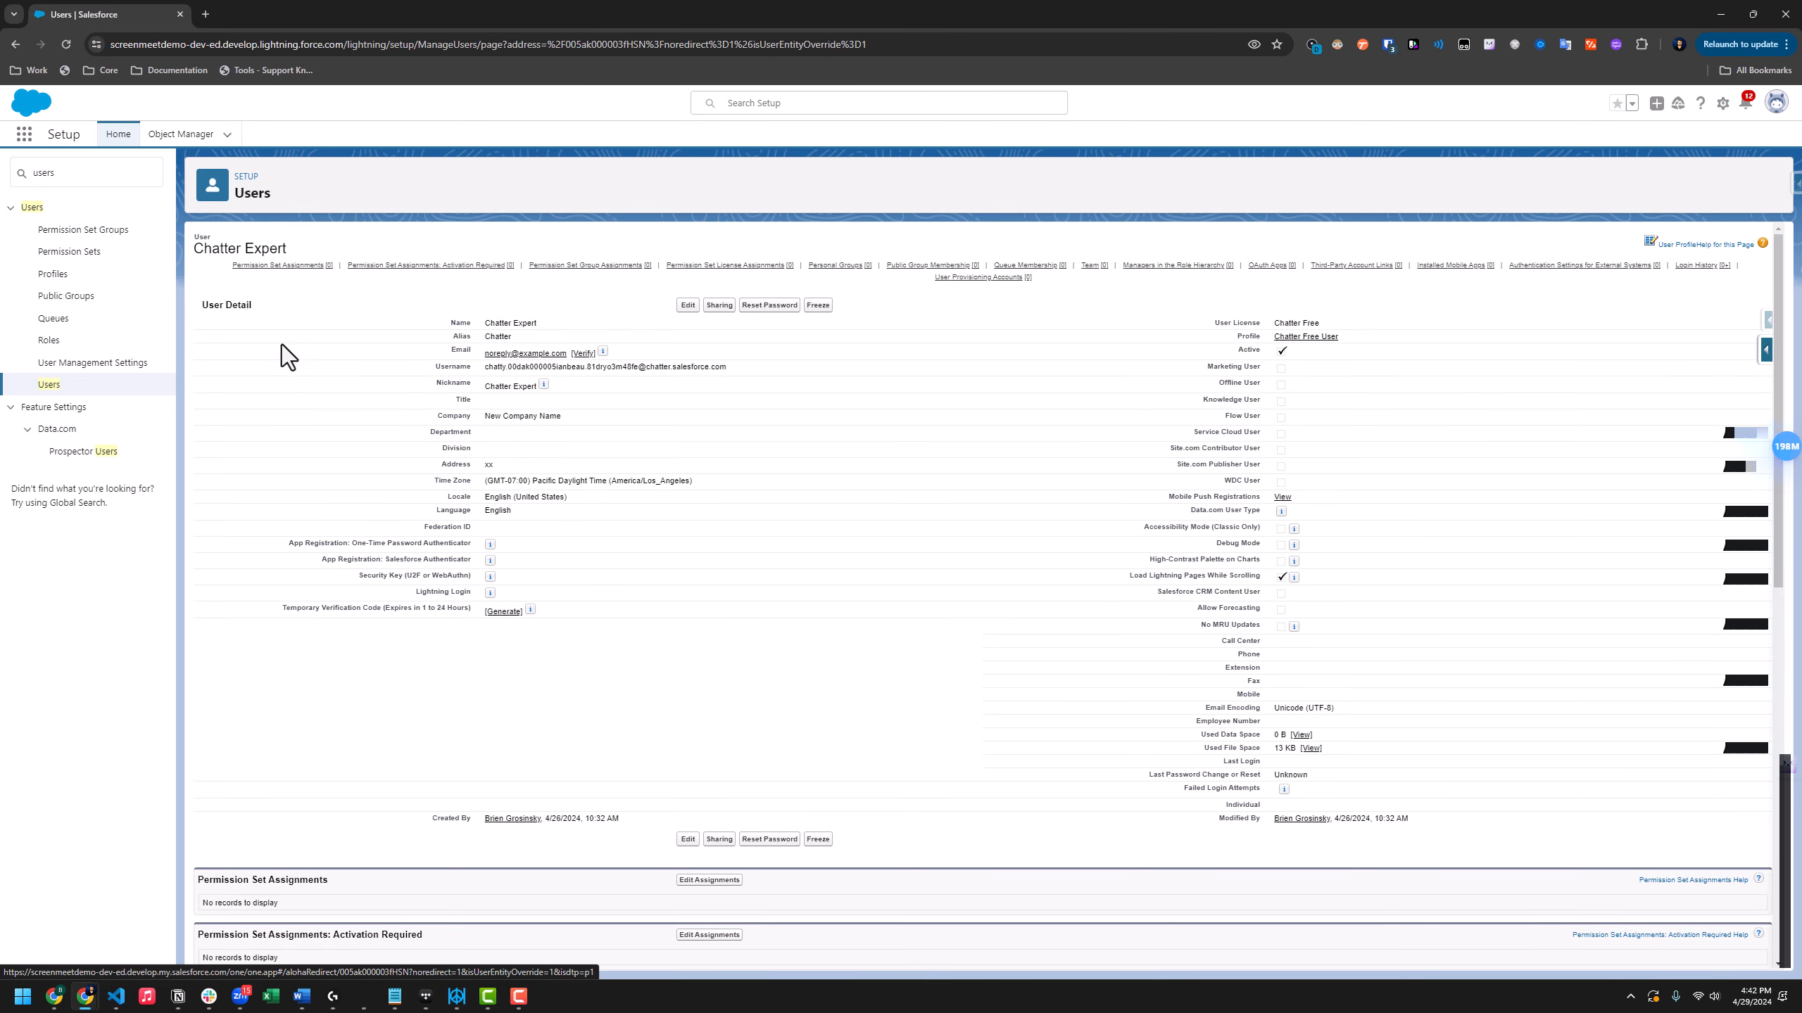
{"action": "left_click", "coordinate": [282, 265]}
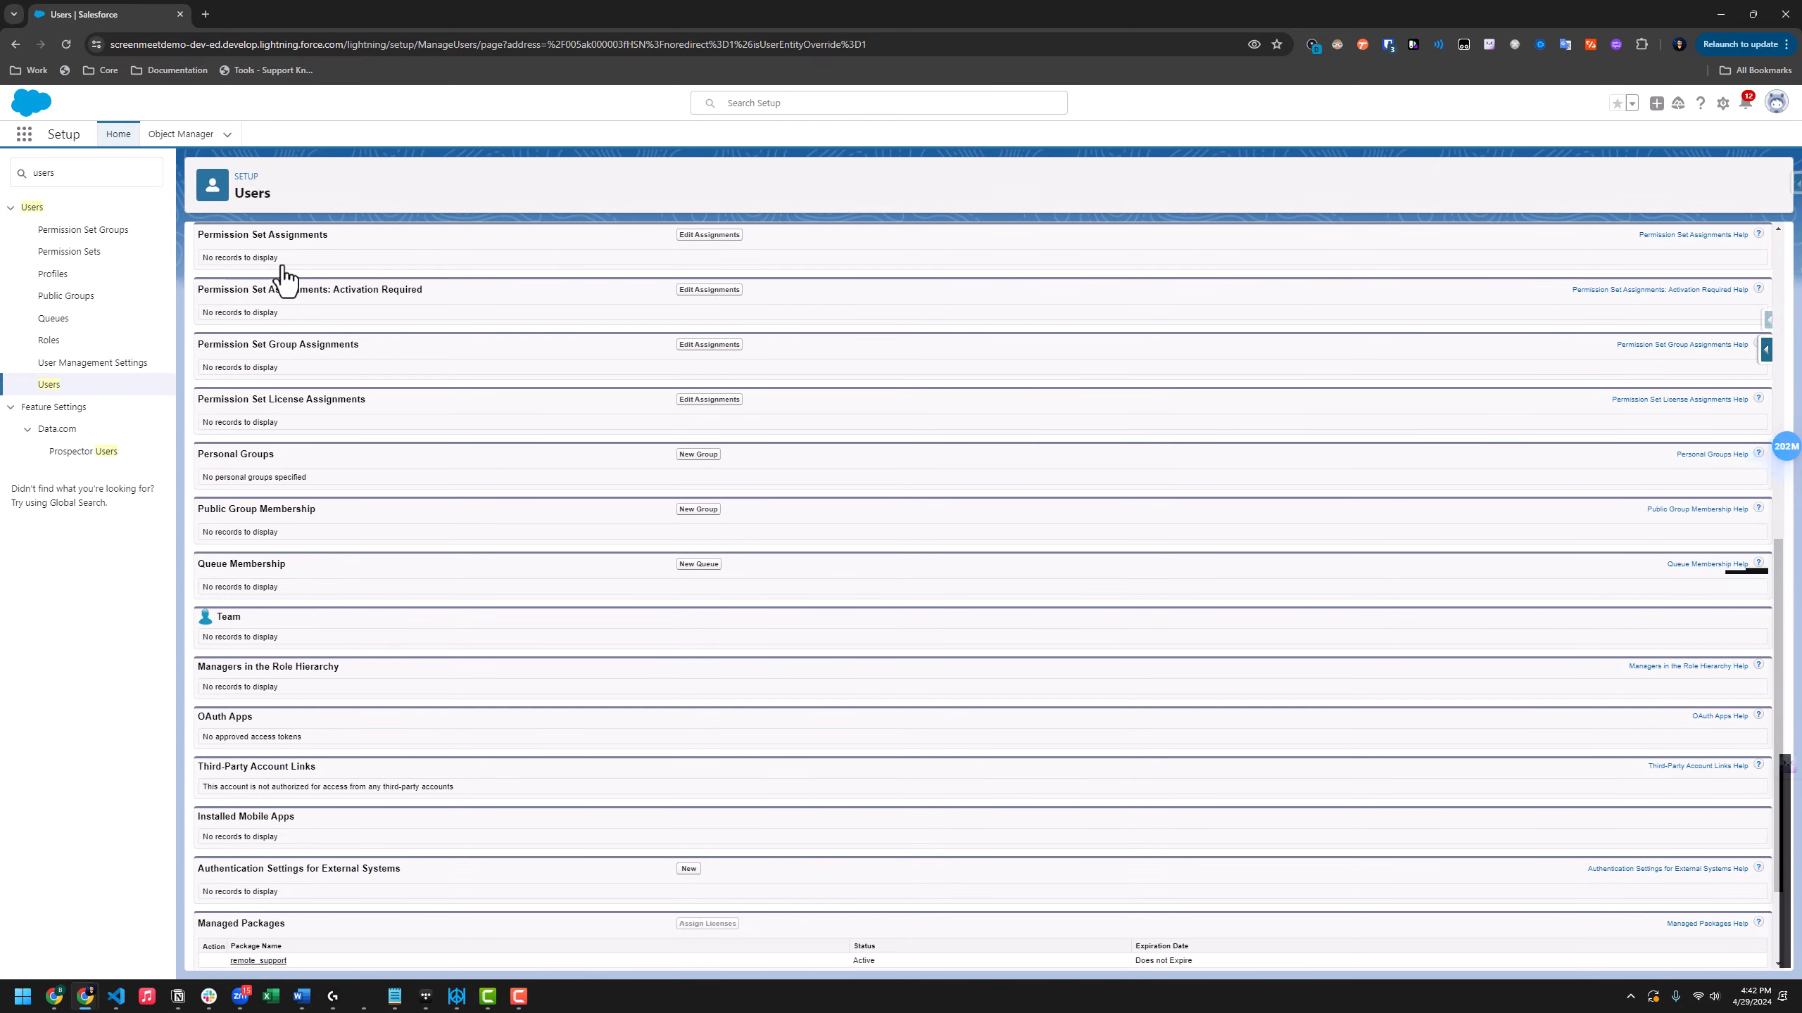
{"action": "left_click", "coordinate": [703, 236]}
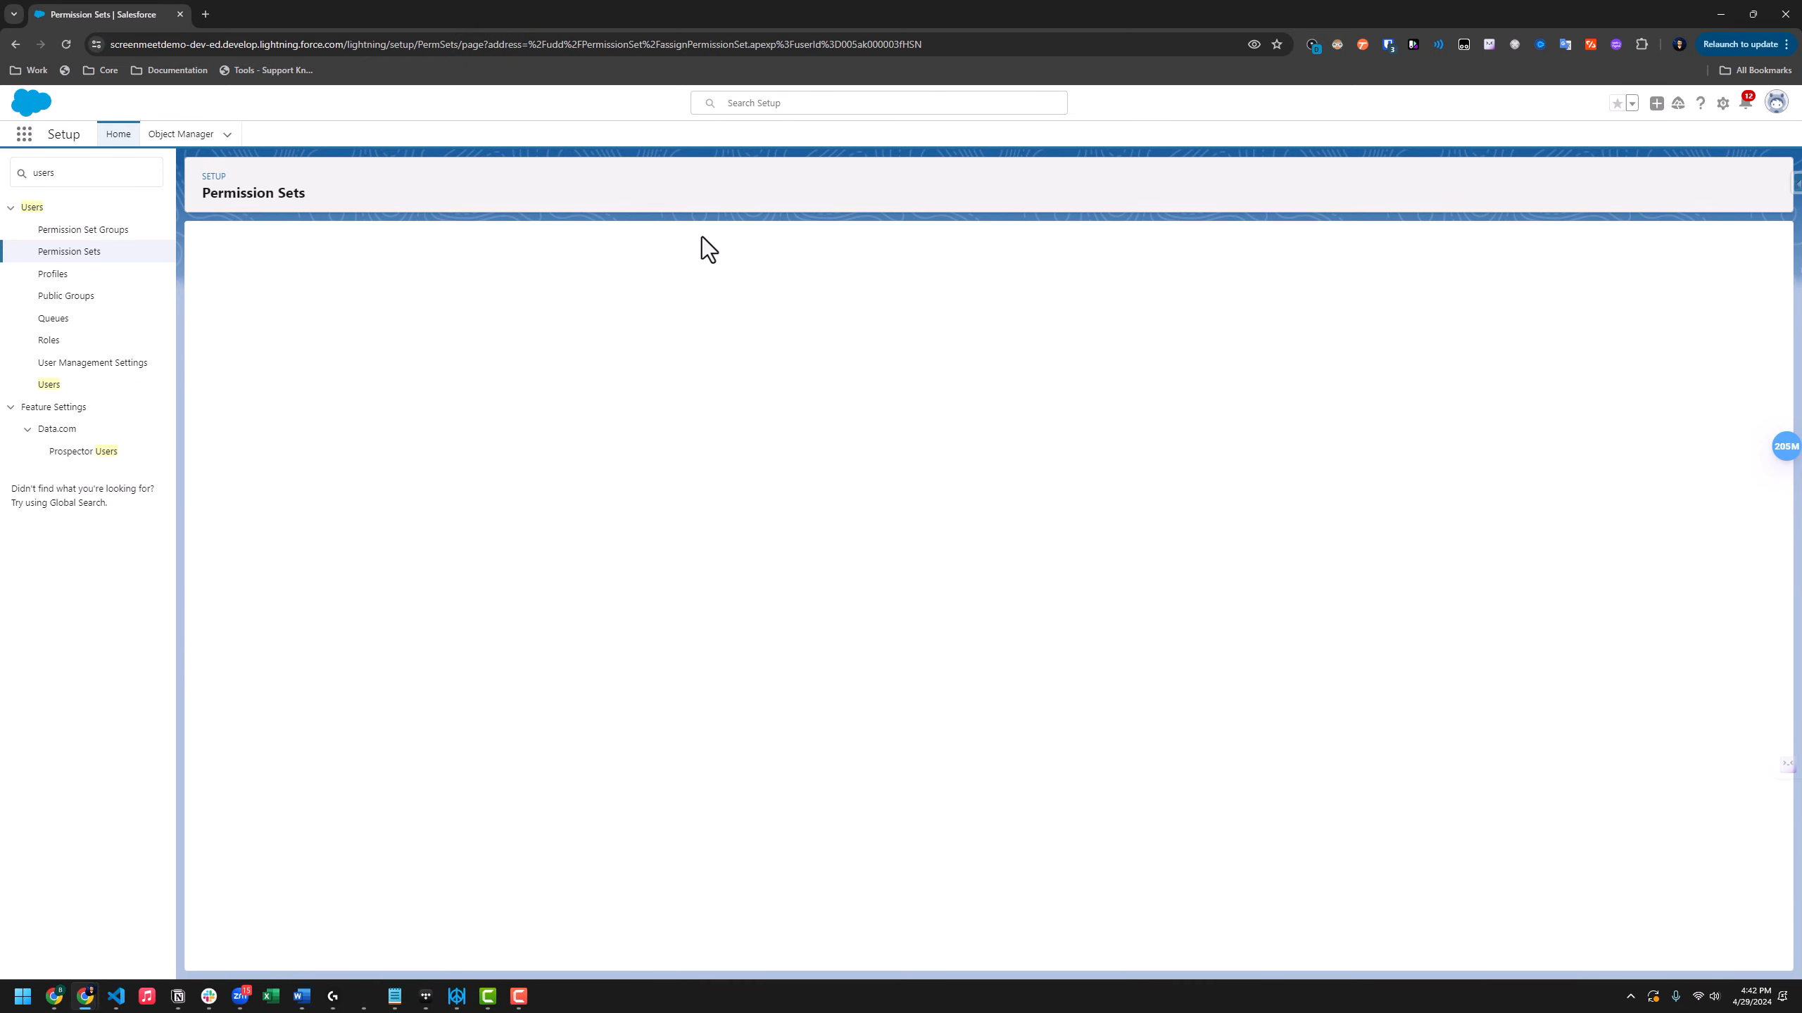
{"action": "left_click", "coordinate": [304, 372]}
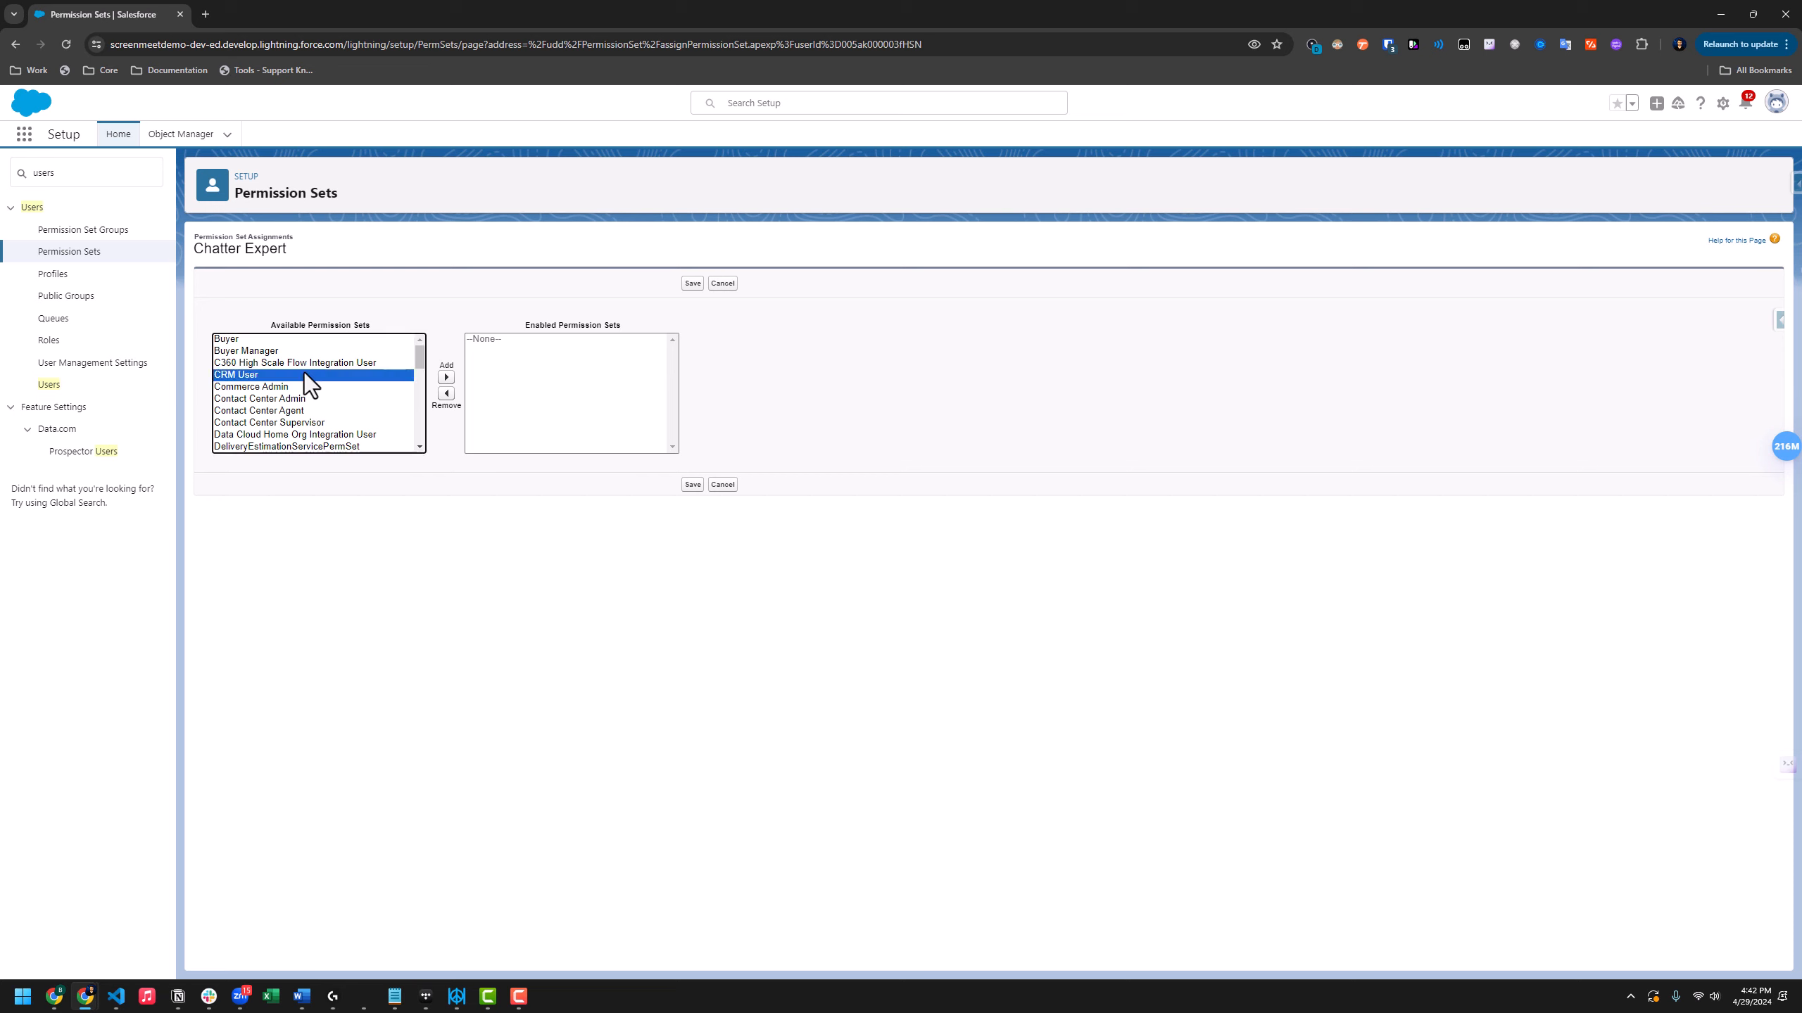
{"action": "type", "text": "sc"}
{"action": "scroll", "coordinate": [423, 403], "scroll_direction": "down", "scroll_amount": 1}
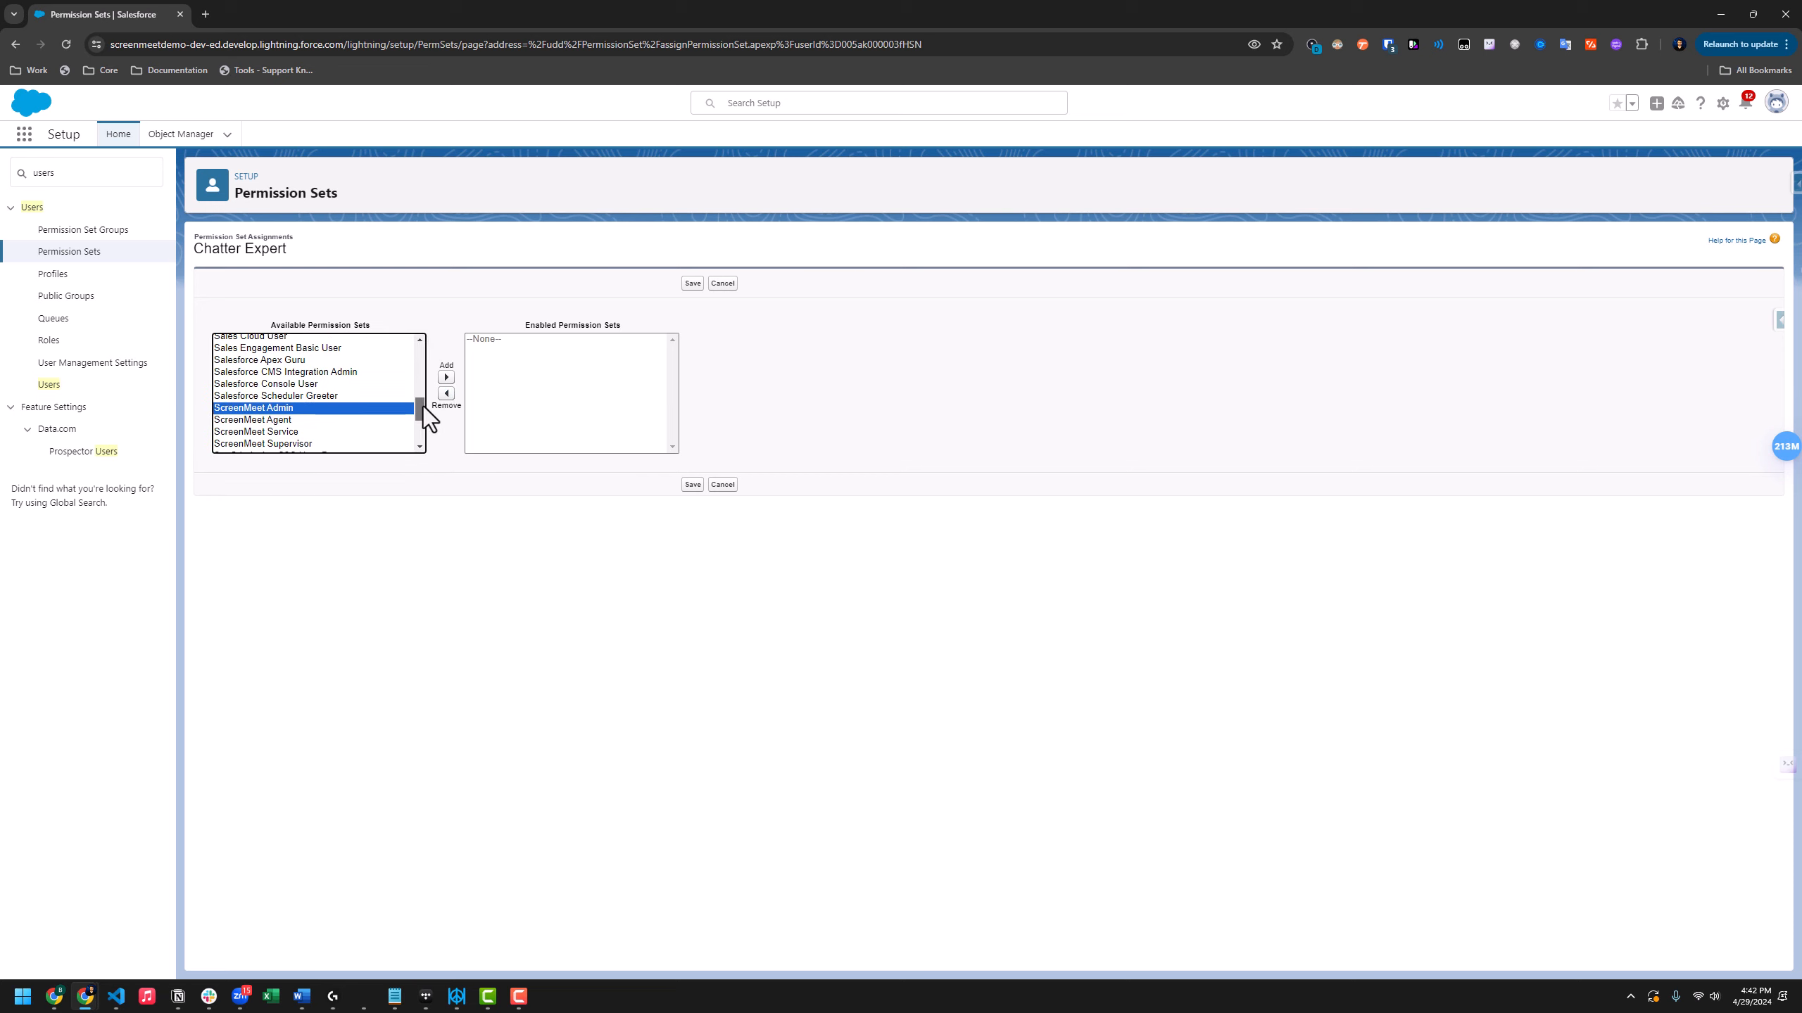
{"action": "left_click", "coordinate": [371, 421]}
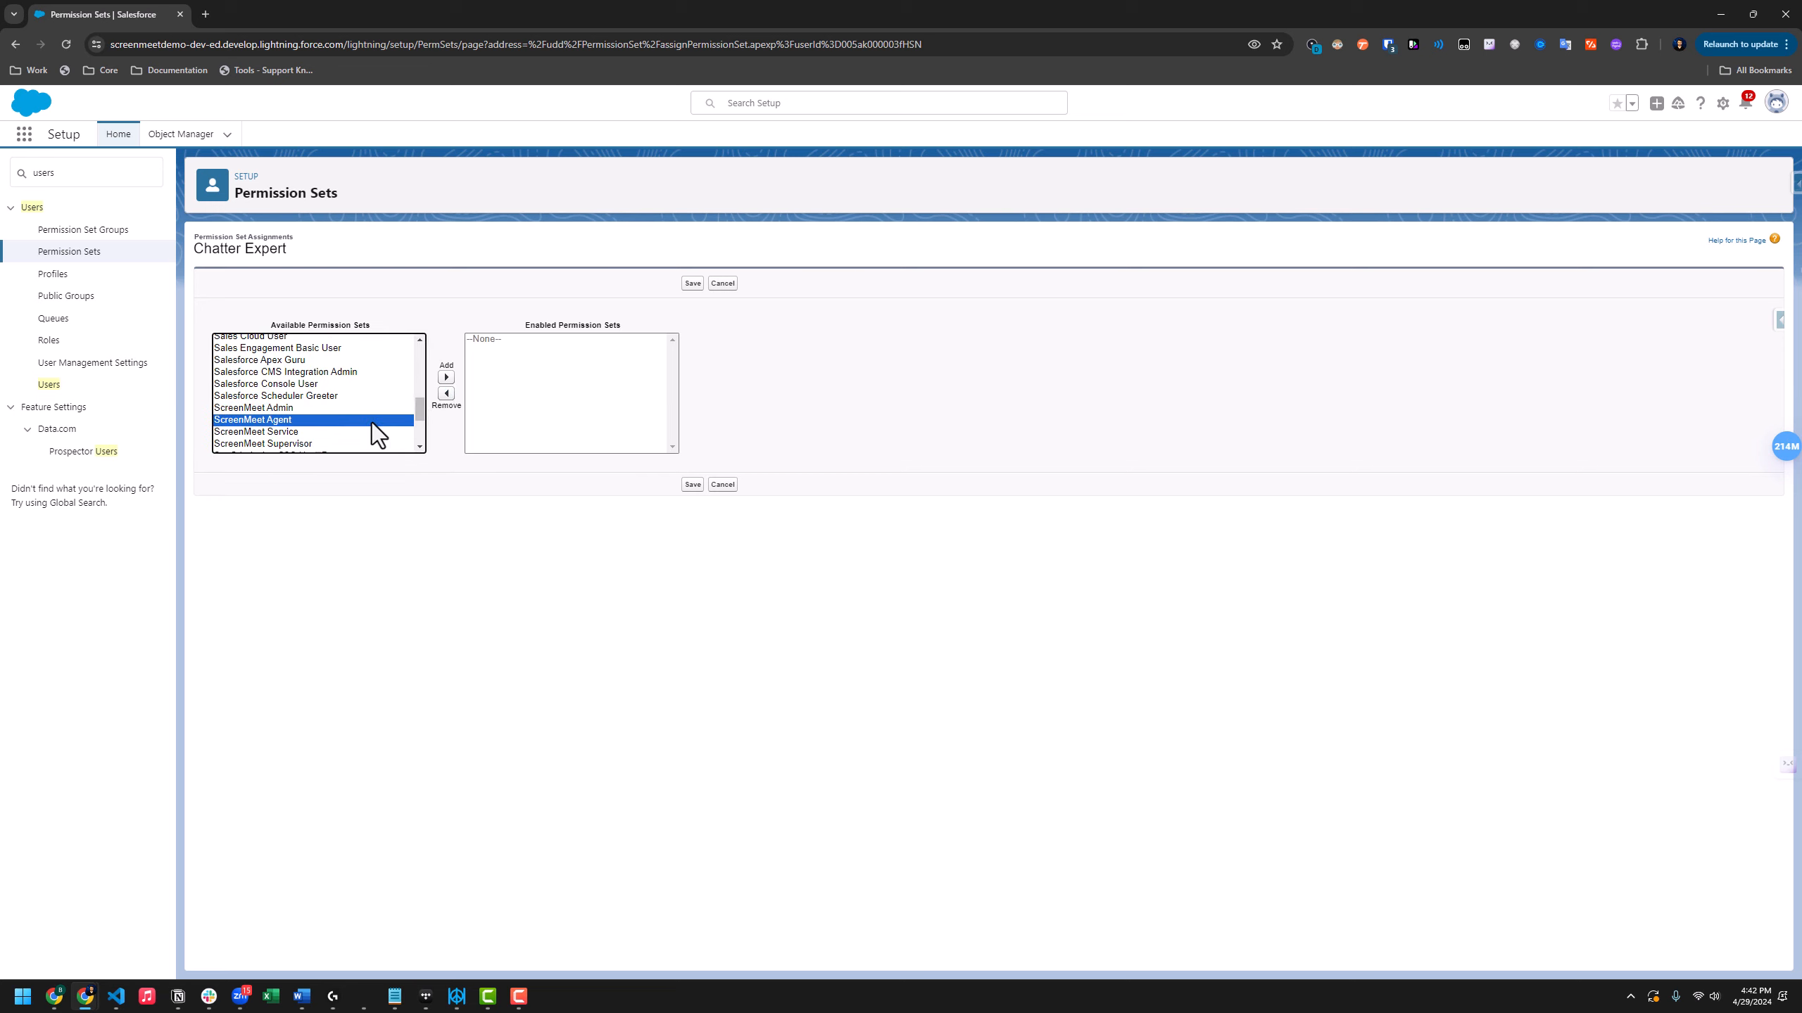
{"action": "left_click", "coordinate": [446, 376]}
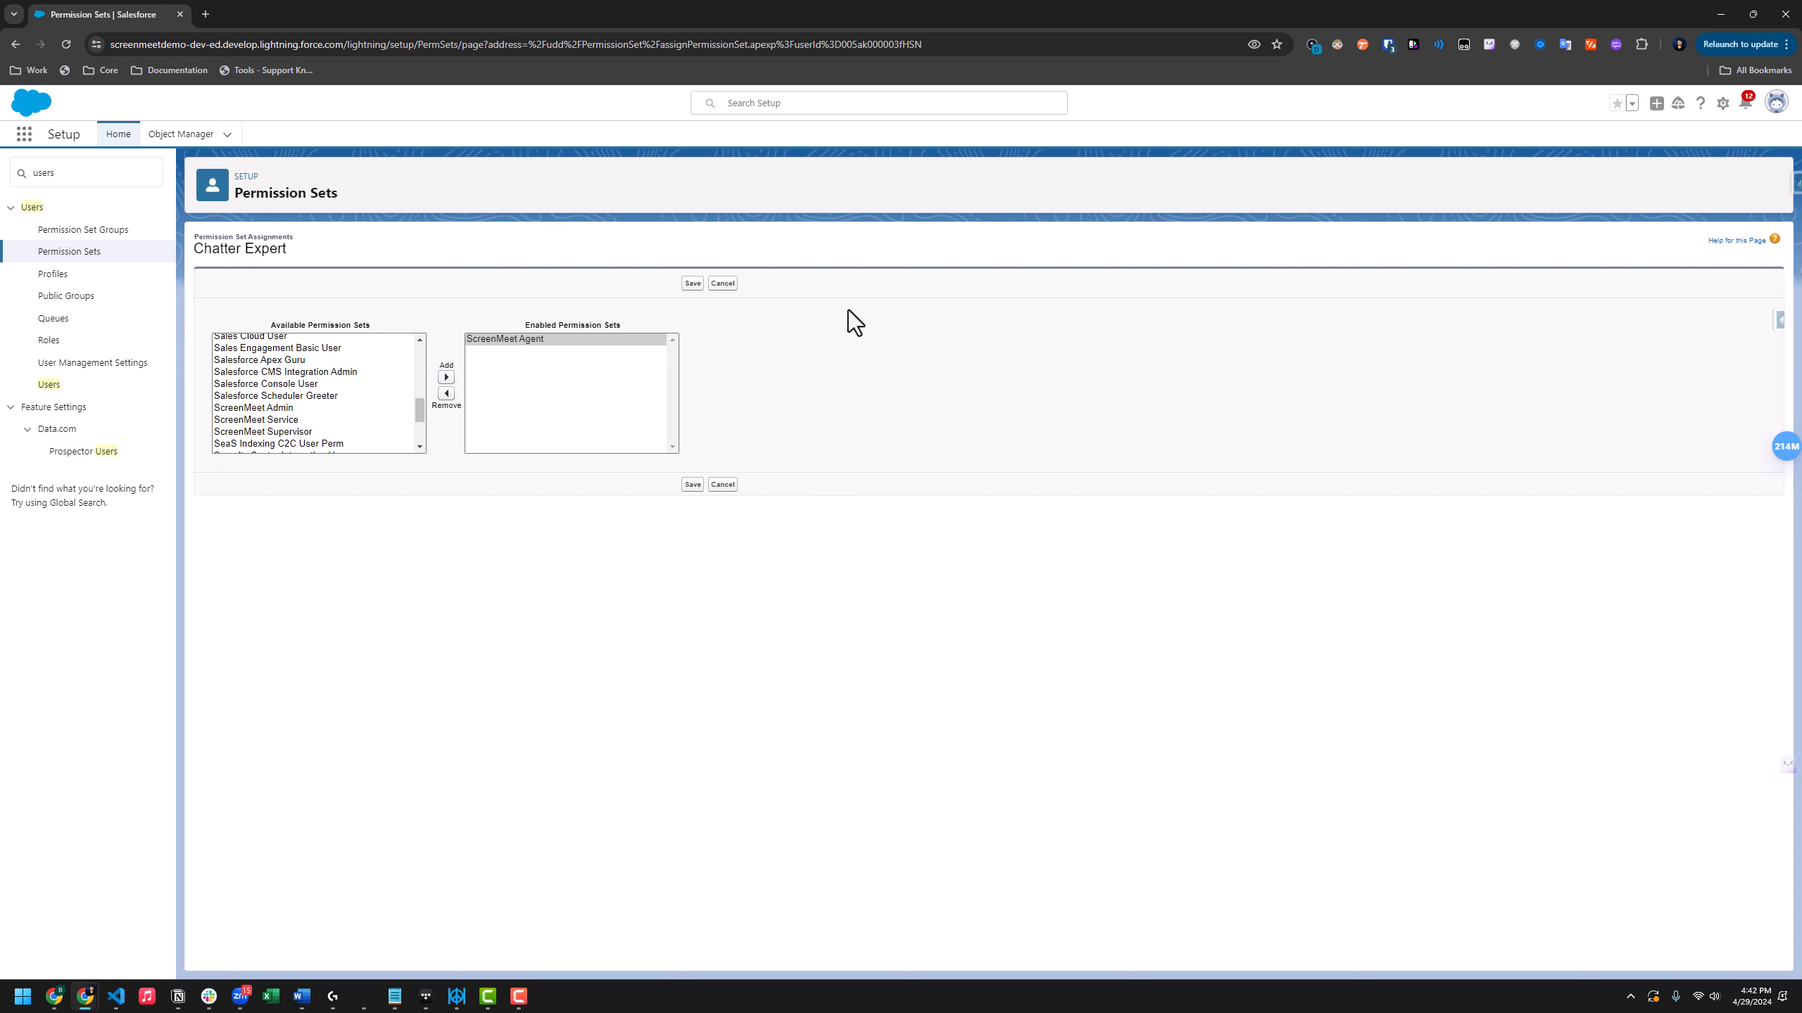